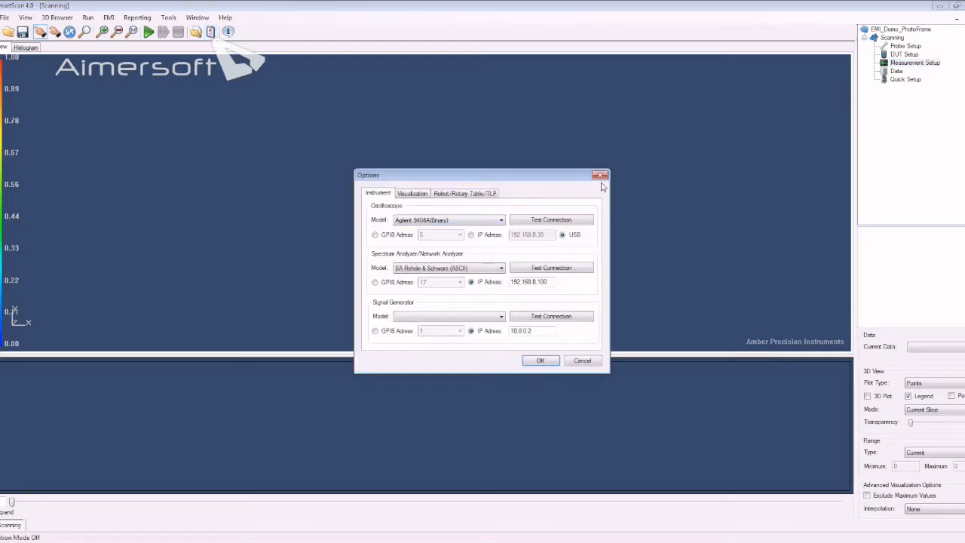
# - Reopen the instrument options and set the spectrum analyzer model to SA Rohde & Schwarz (ASCII)
pyautogui.click(601, 176)
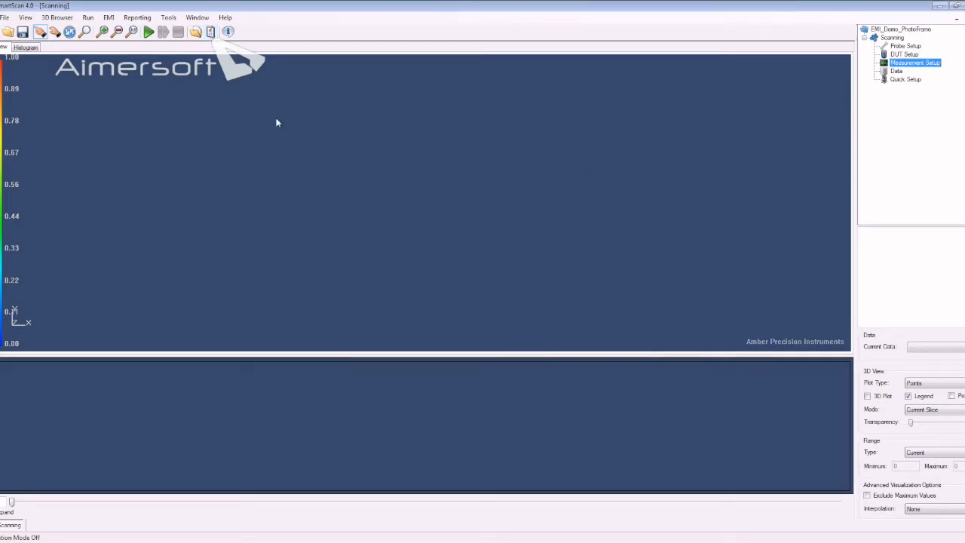
pyautogui.click(168, 17)
pyautogui.click(186, 130)
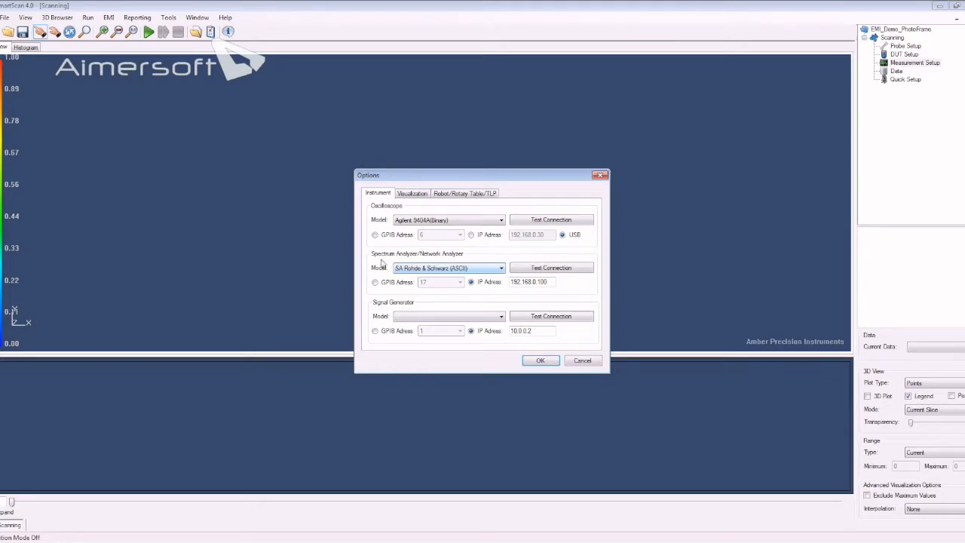
pyautogui.click(500, 269)
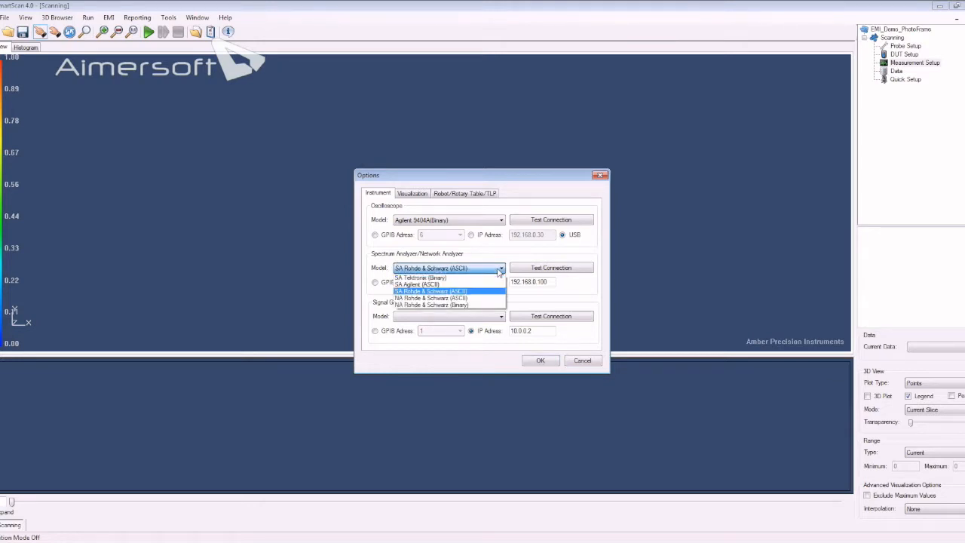
pyautogui.click(458, 293)
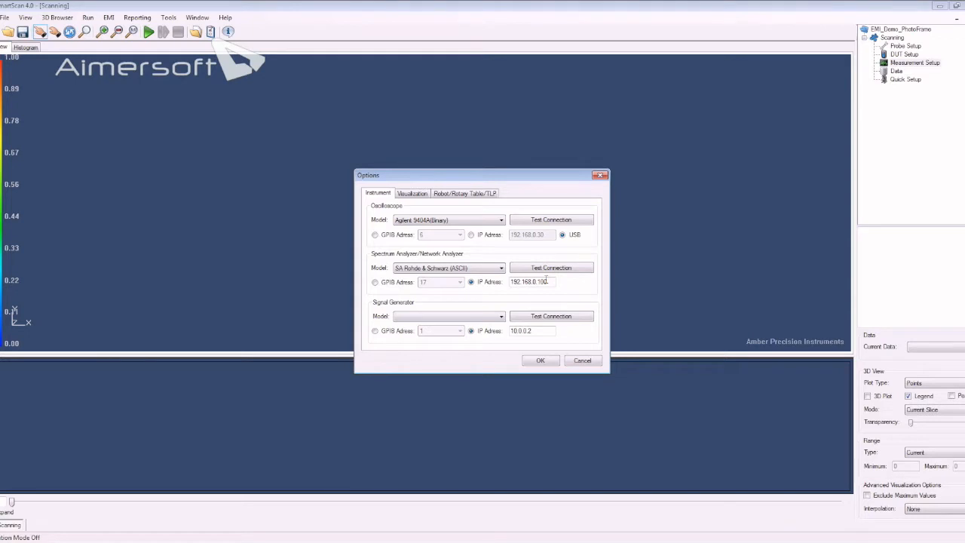
# - Test the spectrum analyzer connection at IP address 192.168.0.100 and accept the instrument options
pyautogui.doubleClick(547, 282)
pyautogui.click(560, 269)
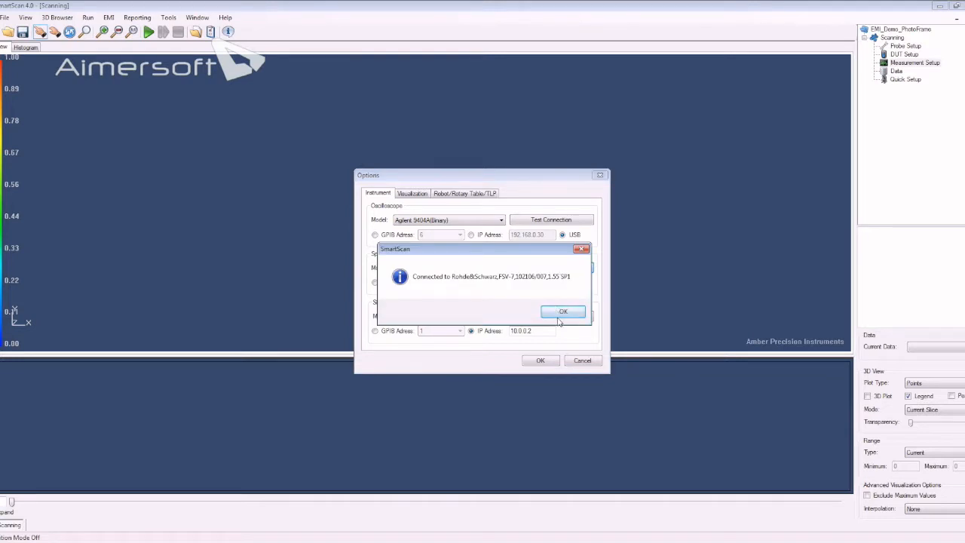
pyautogui.click(562, 313)
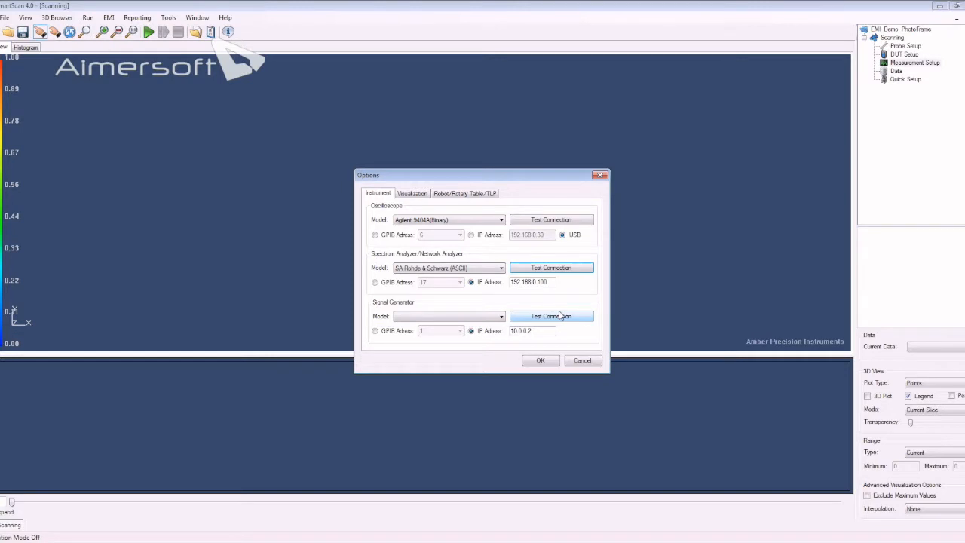
pyautogui.click(541, 362)
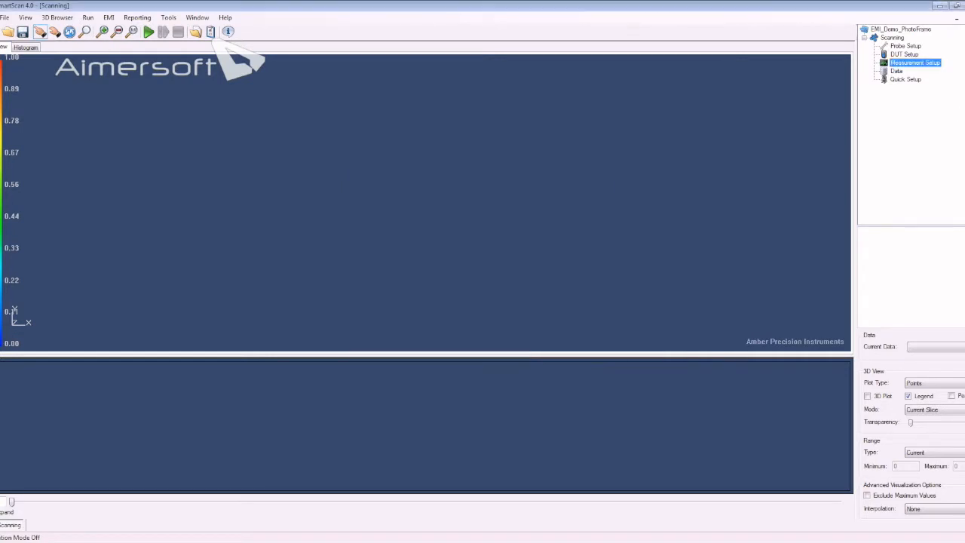
# - In the measurement setup, use the Start and Stop Frequencies Method with a range from 100 MHz to 1 GHz
pyautogui.doubleClick(917, 67)
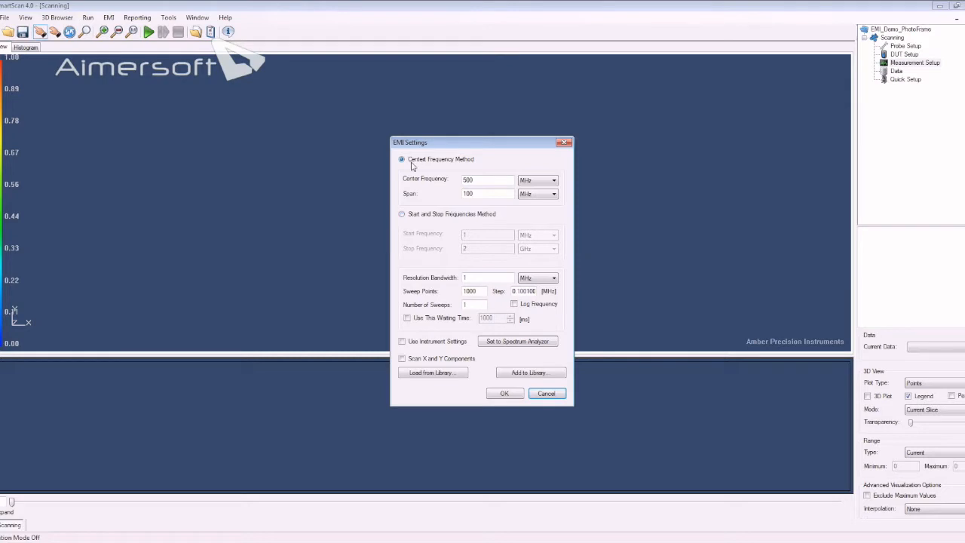
pyautogui.click(413, 215)
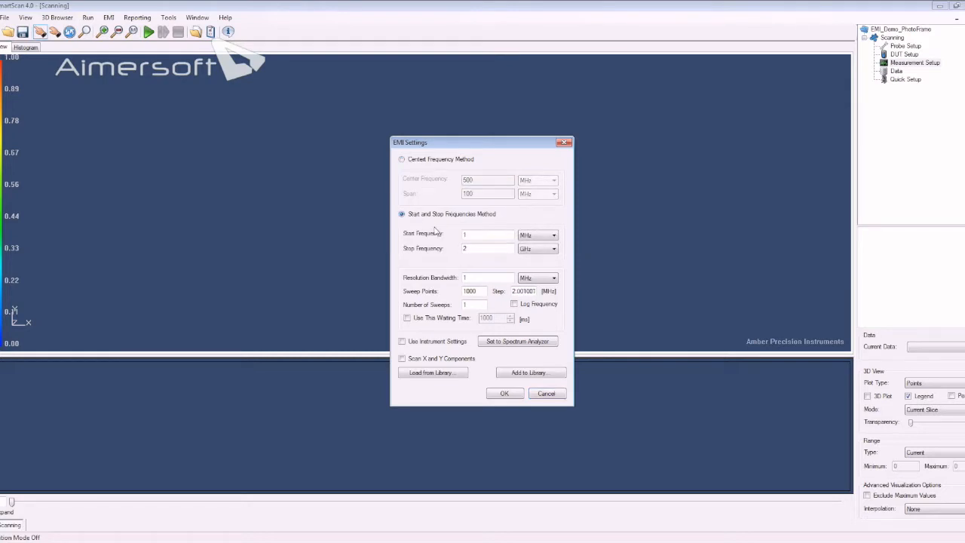
pyautogui.doubleClick(485, 235)
pyautogui.write('100')
pyautogui.doubleClick(481, 248)
pyautogui.write('1')
# - Set the resolution bandwidth to 100 kHz and the number of sweeps to 2, leaving the waiting time option off
pyautogui.click(495, 277)
pyautogui.write('00')
pyautogui.click(539, 277)
pyautogui.click(537, 290)
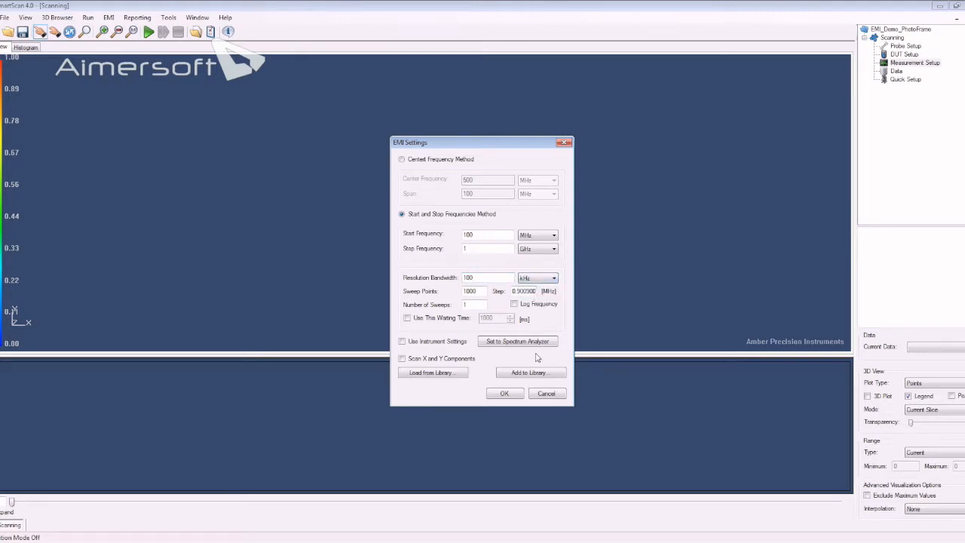
pyautogui.doubleClick(476, 305)
pyautogui.write('2')
pyautogui.click(438, 320)
pyautogui.click(437, 321)
# - Send the EMI settings to the spectrum analyzer and add them to the library as PhotoFrame_SA_Settings
pyautogui.click(513, 344)
pyautogui.click(518, 374)
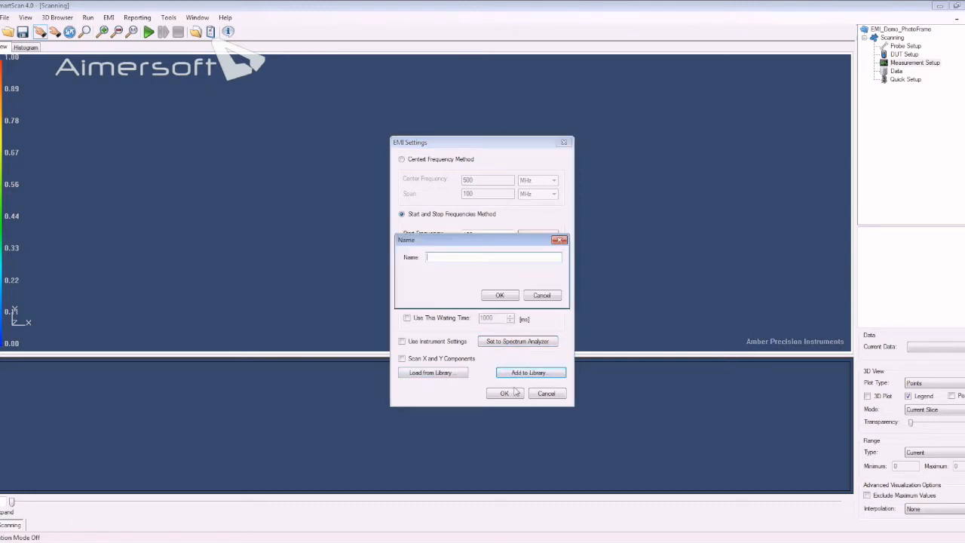
pyautogui.write('PhotoFrame_SA_Settings')
pyautogui.click(510, 296)
# - Load PhotoFrame_SA_Settings from the settings library and accept the EMI settings
pyautogui.click(436, 374)
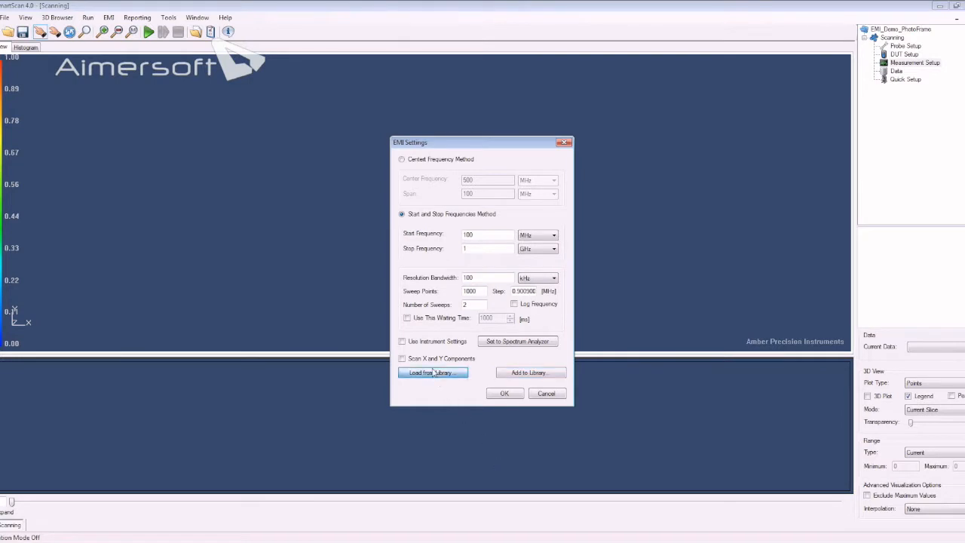
pyautogui.click(435, 237)
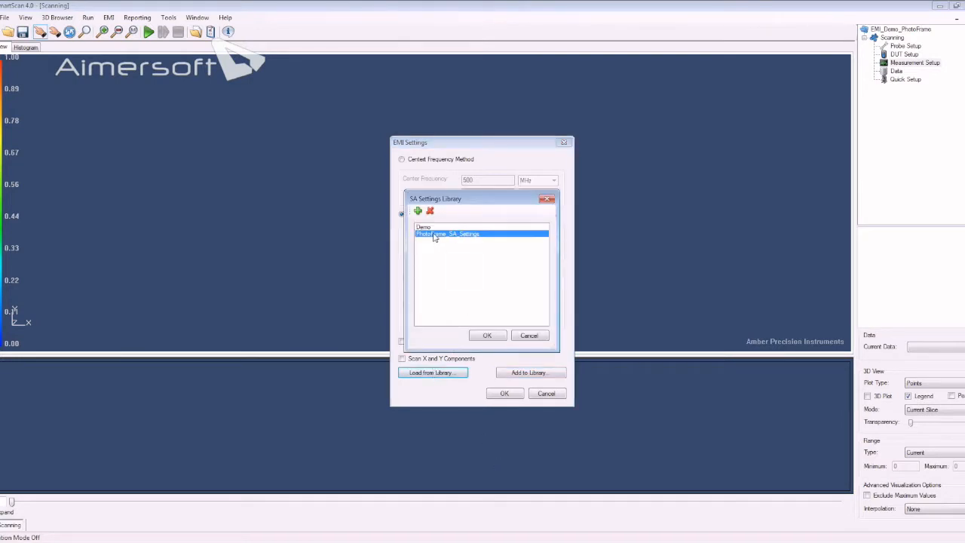
pyautogui.click(488, 335)
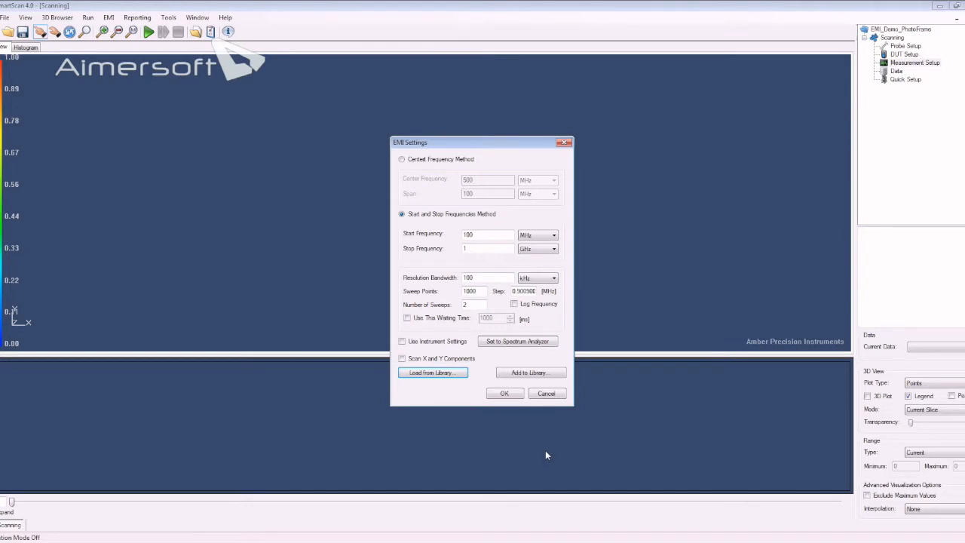
pyautogui.click(509, 396)
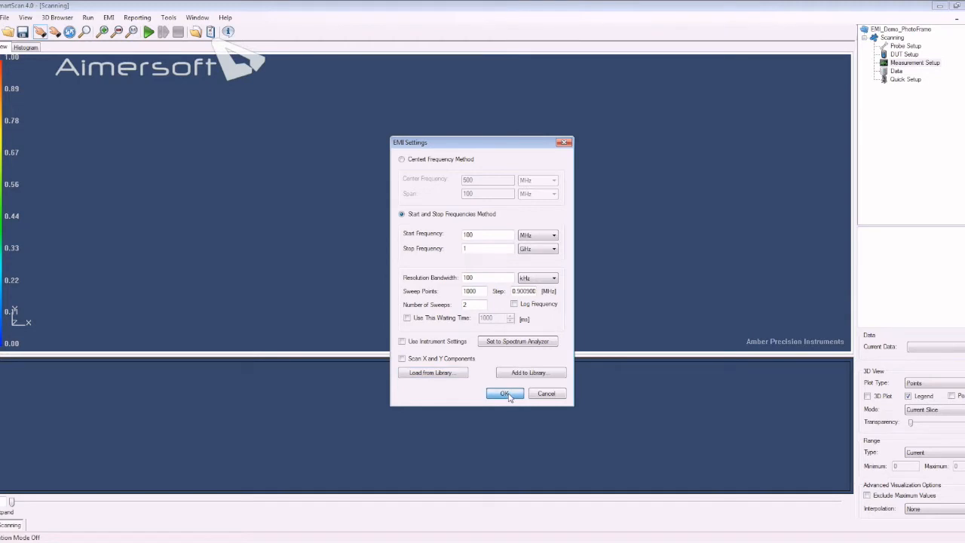
pyautogui.click(508, 396)
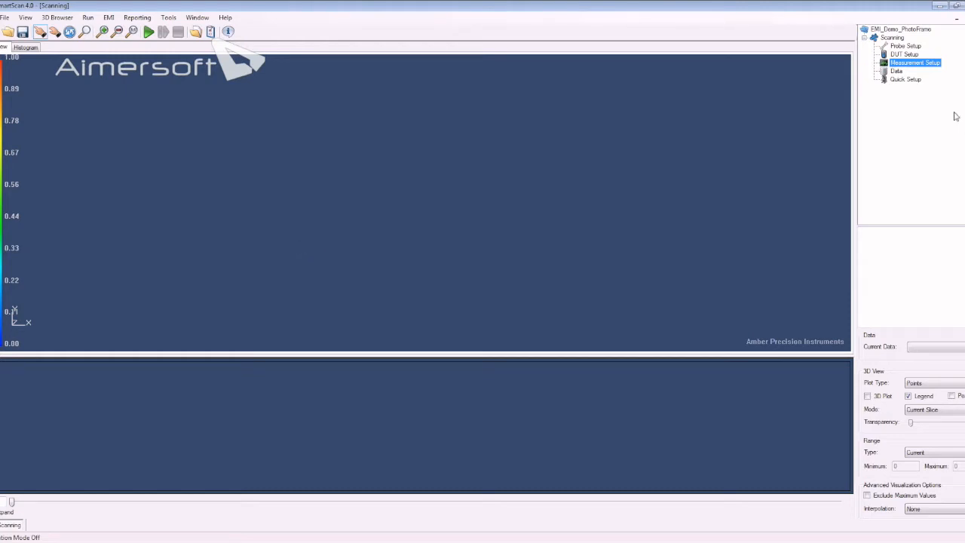
# - Create a new scanning named Scanning_Y as a copy of Scanning
pyautogui.click(109, 18)
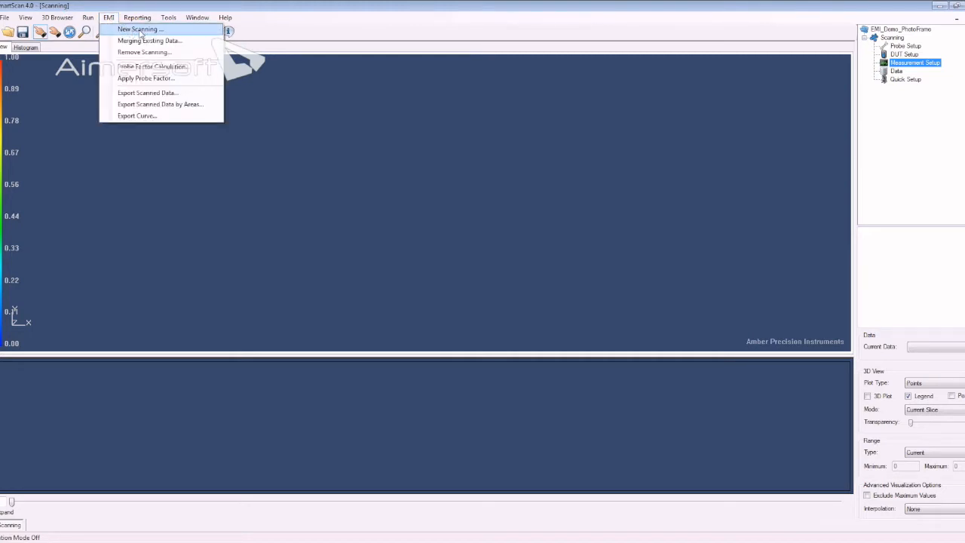
pyautogui.click(140, 30)
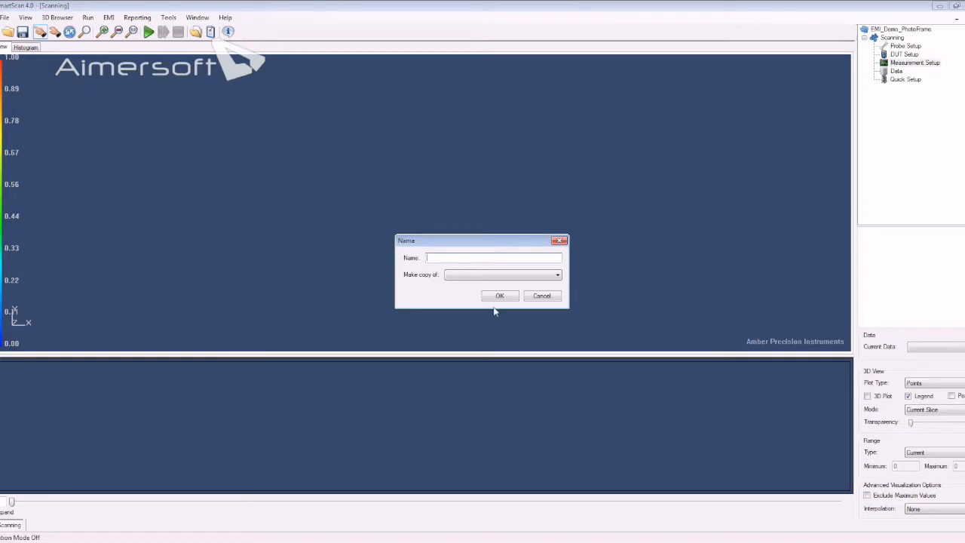
pyautogui.write('Scanning_Y')
pyautogui.click(507, 278)
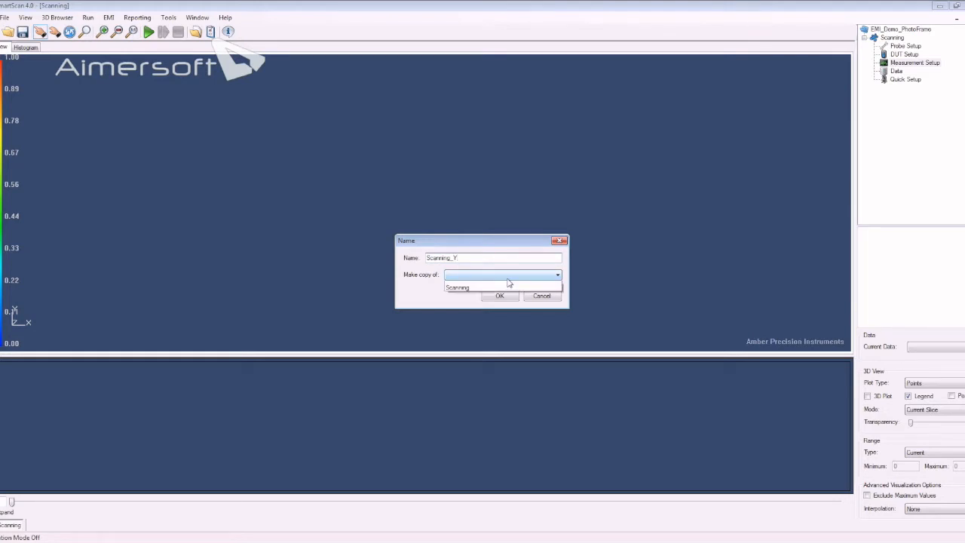
pyautogui.click(502, 291)
pyautogui.click(502, 295)
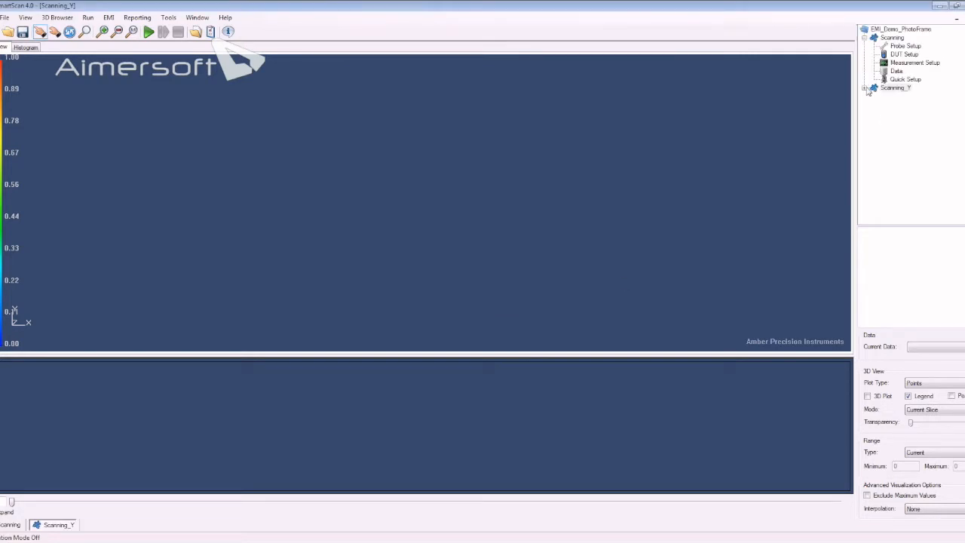
# - Set the probe orientation of Scanning_Y to 90 degrees in its probe setup
pyautogui.doubleClick(873, 88)
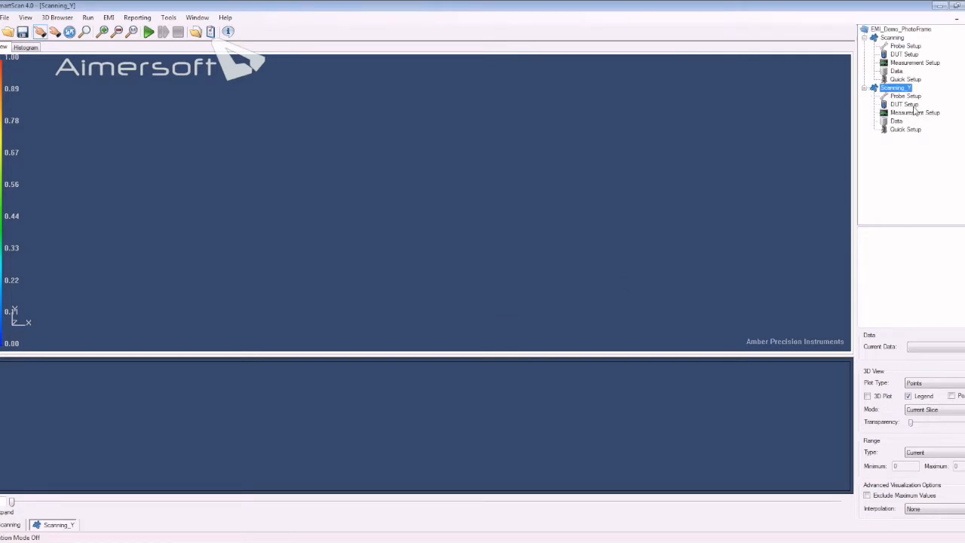
pyautogui.doubleClick(905, 96)
pyautogui.moveTo(515, 264); pyautogui.dragTo(478, 265)
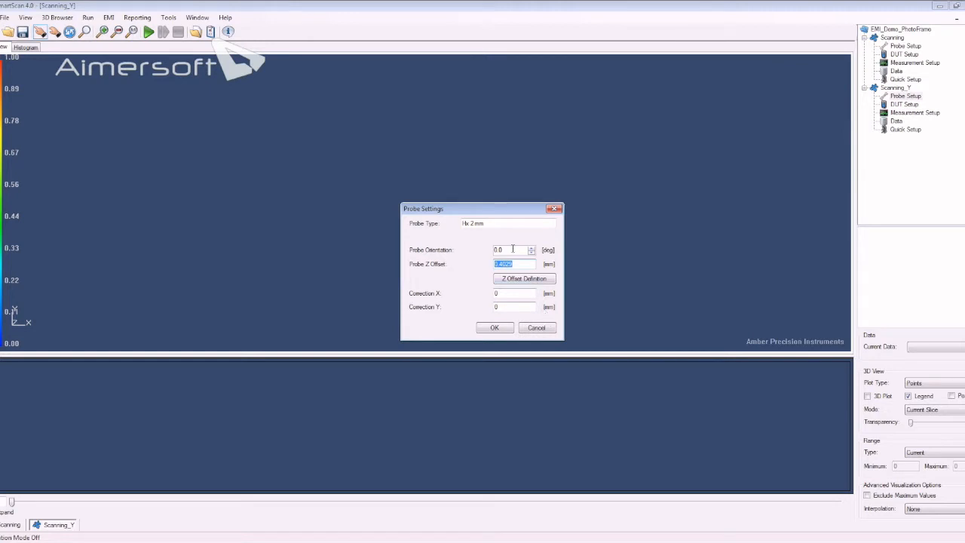
pyautogui.moveTo(514, 250); pyautogui.dragTo(490, 251)
pyautogui.write('90')
pyautogui.click(497, 331)
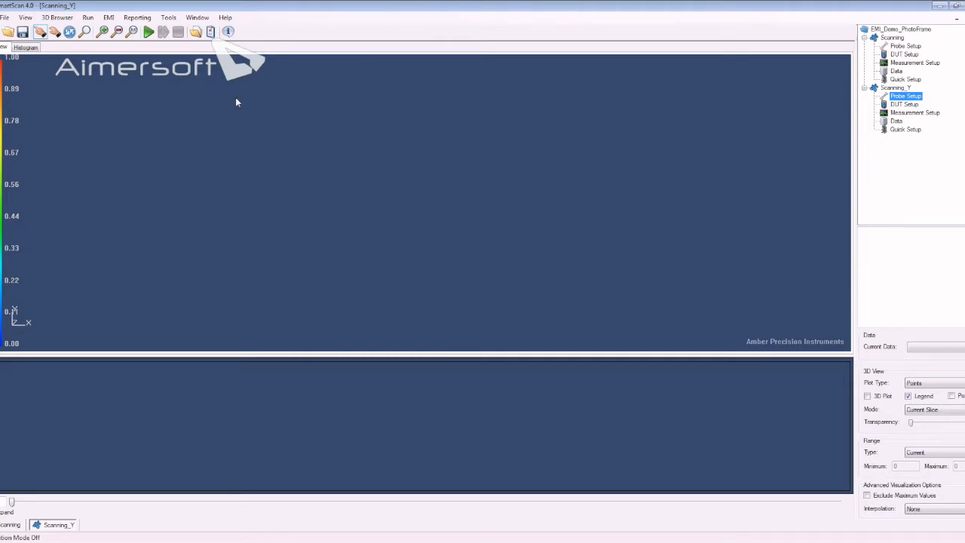
# - Run a scanning sequence consisting of Scanning followed by Scanning_Y
pyautogui.click(891, 37)
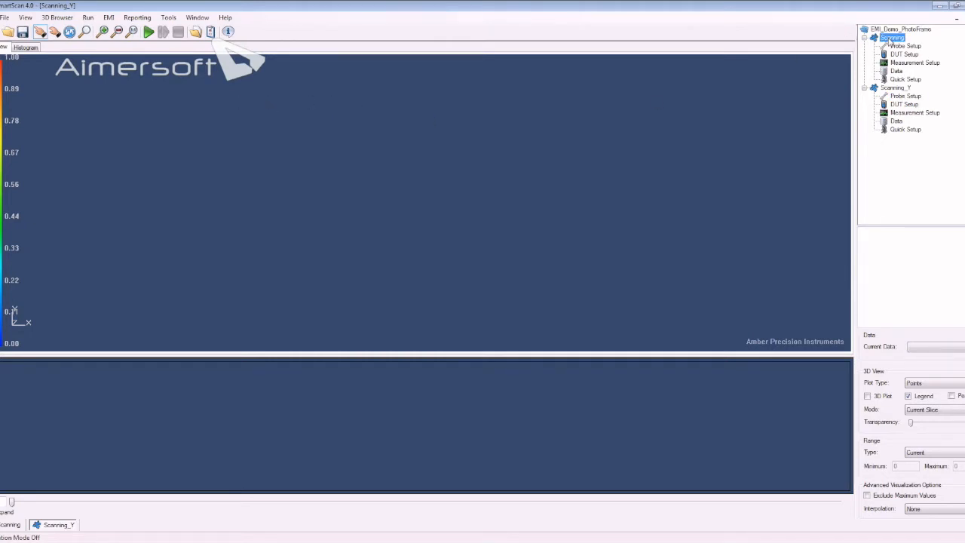
pyautogui.click(150, 33)
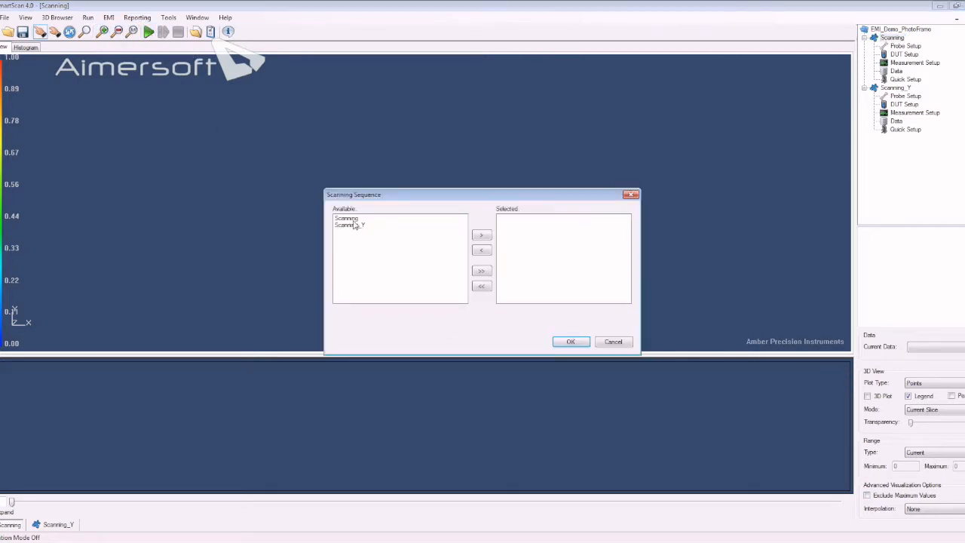
pyautogui.doubleClick(356, 219)
pyautogui.doubleClick(359, 220)
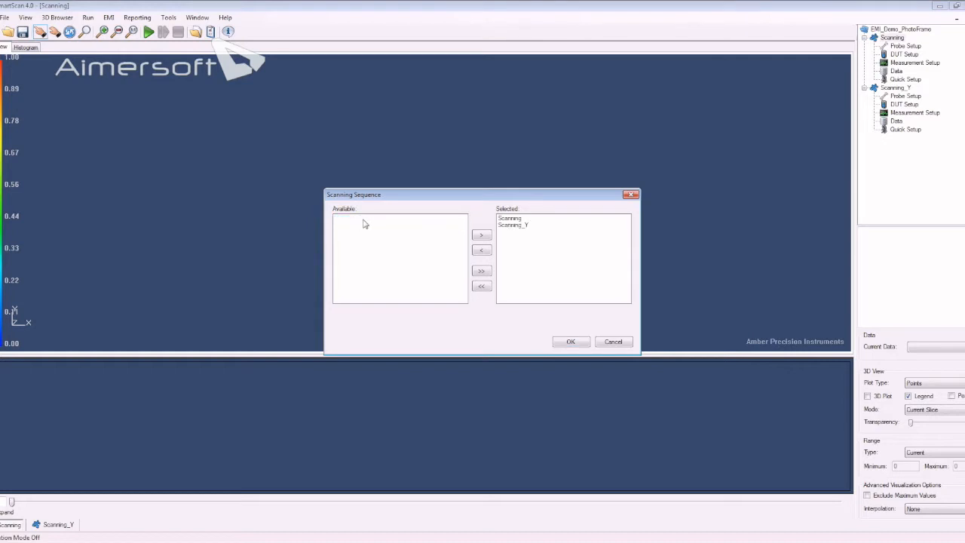
pyautogui.click(571, 343)
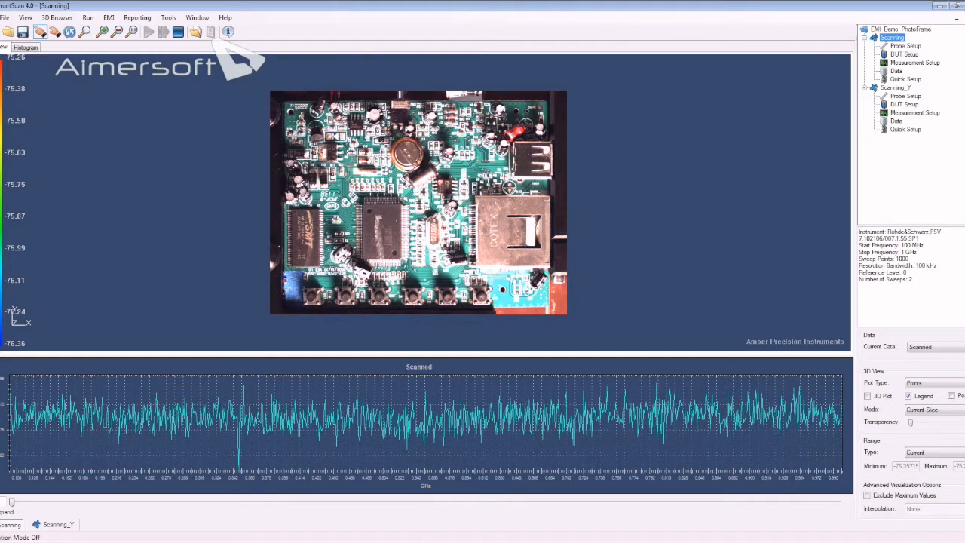
# - Examine the scanned points on the board image up close in Current Slice mode while the scan runs
pyautogui.scroll(2, 291, 266)
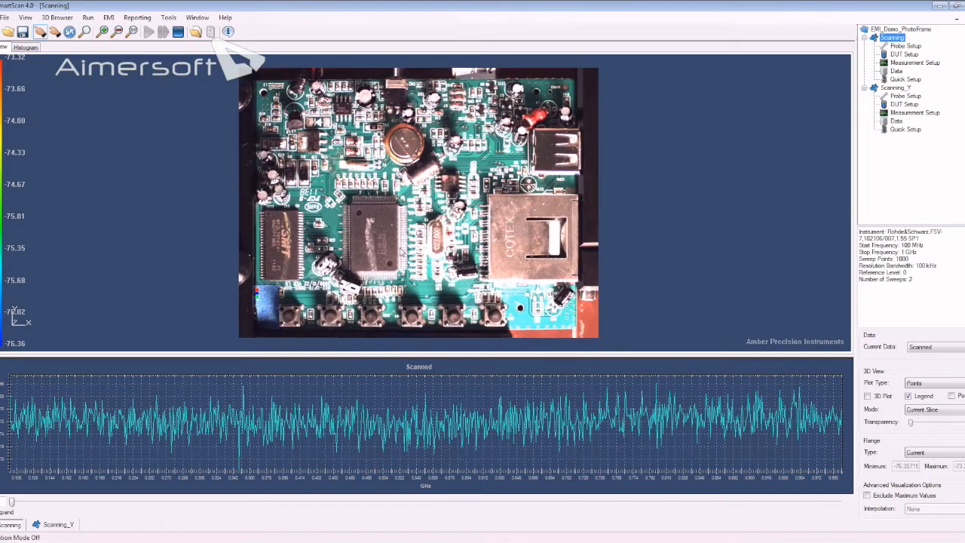
pyautogui.moveTo(273, 262); pyautogui.dragTo(409, 205)
pyautogui.scroll(2, 406, 201)
pyautogui.scroll(4, 398, 190)
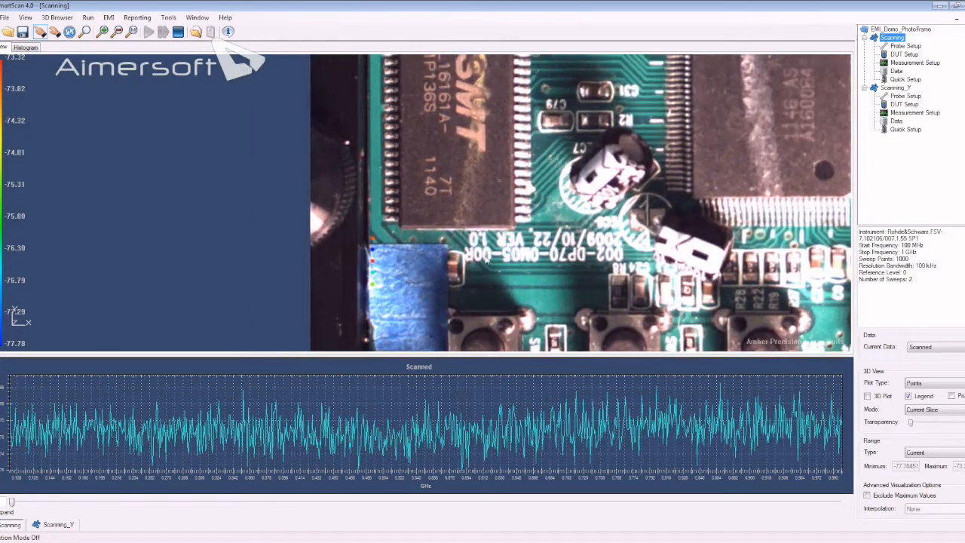
pyautogui.scroll(3, 486, 259)
pyautogui.moveTo(496, 302); pyautogui.dragTo(533, 259)
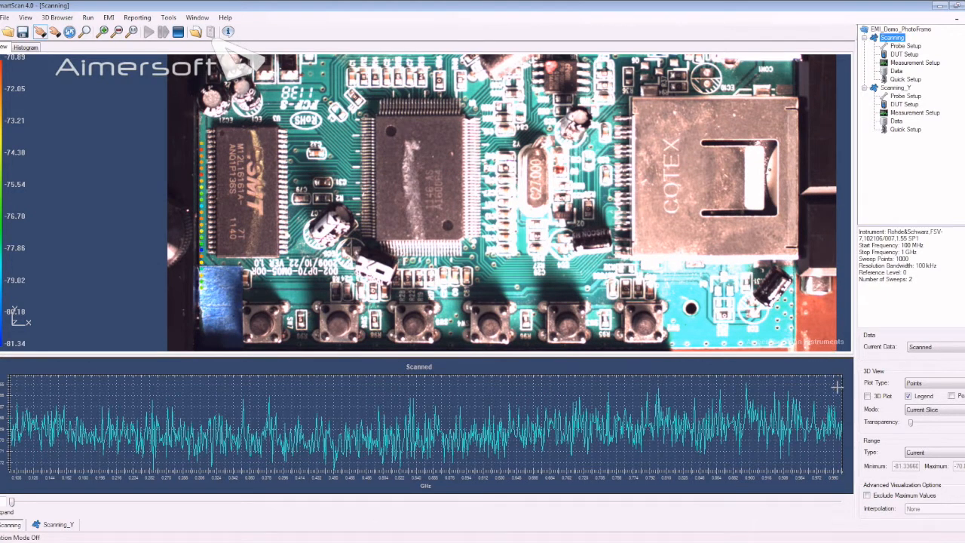
pyautogui.click(941, 413)
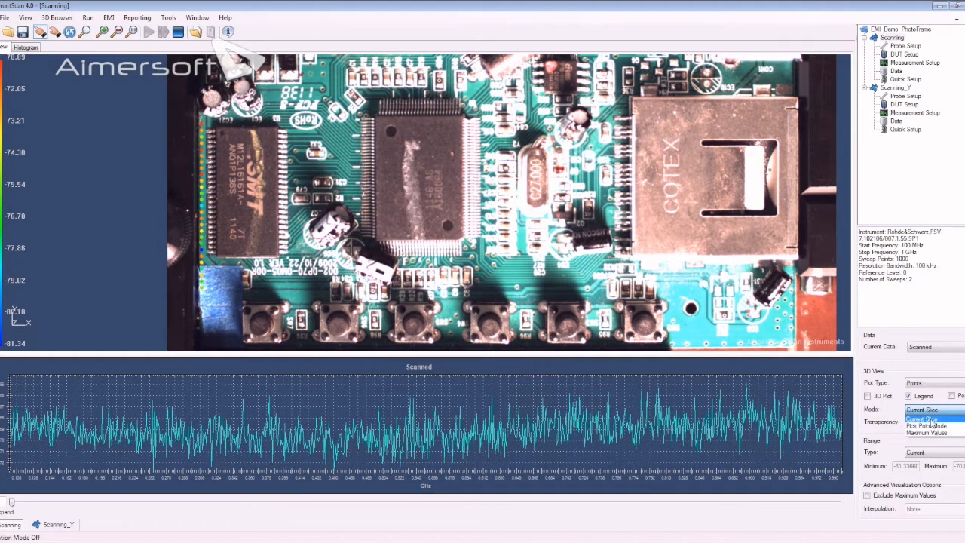
pyautogui.click(929, 419)
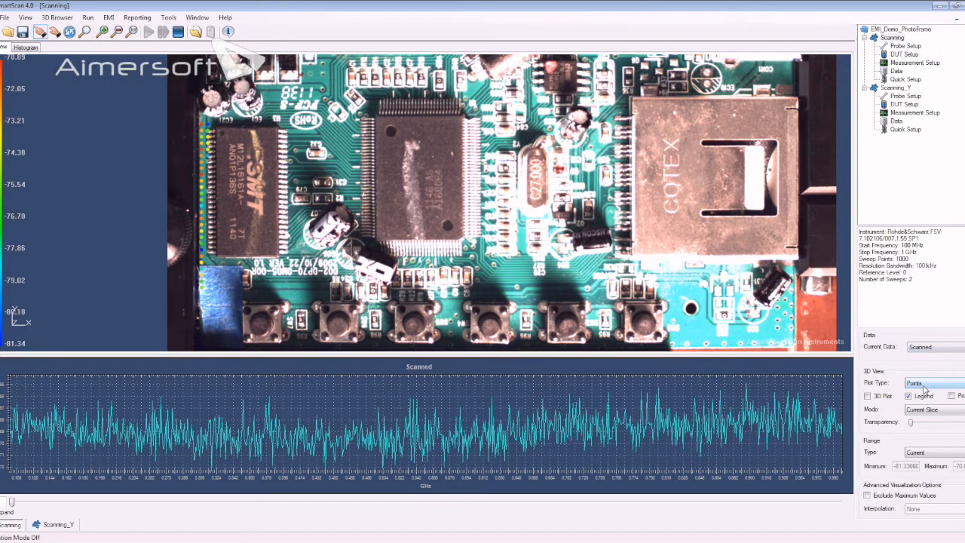
# - Change the plot type of the scanned data to Surface and inspect the plotted area beside the memory chip
pyautogui.click(922, 385)
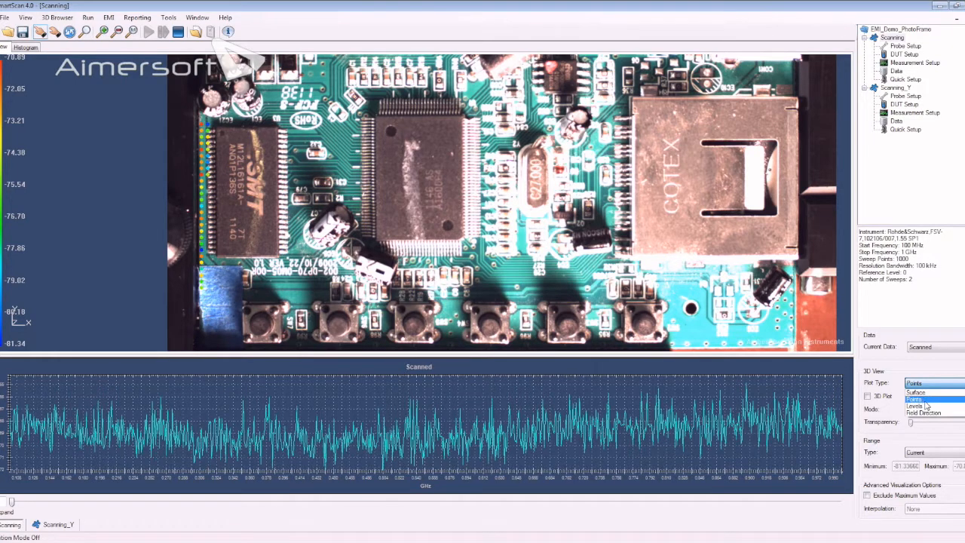
pyautogui.click(921, 393)
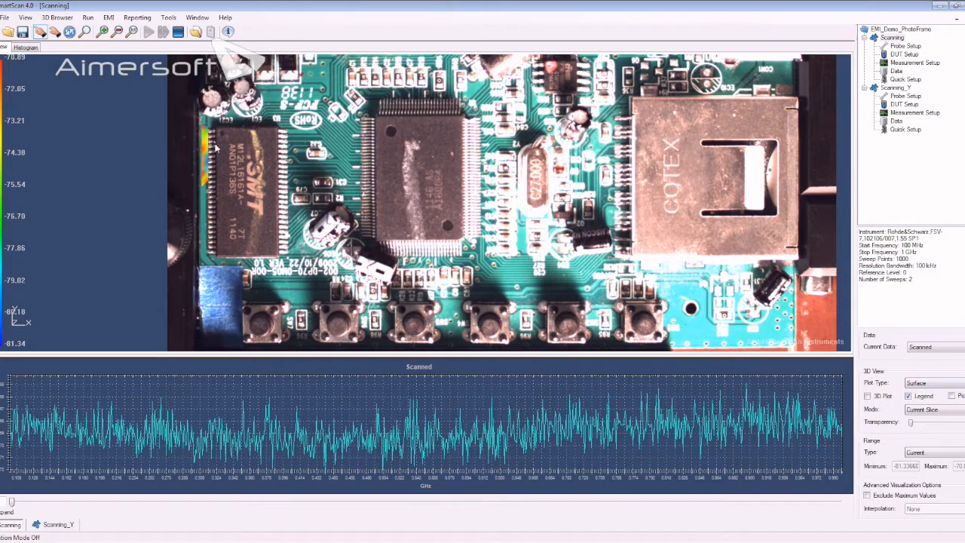
pyautogui.scroll(1, 276, 217)
pyautogui.scroll(4, 276, 217)
pyautogui.scroll(-2, 212, 180)
pyautogui.scroll(-2, 212, 179)
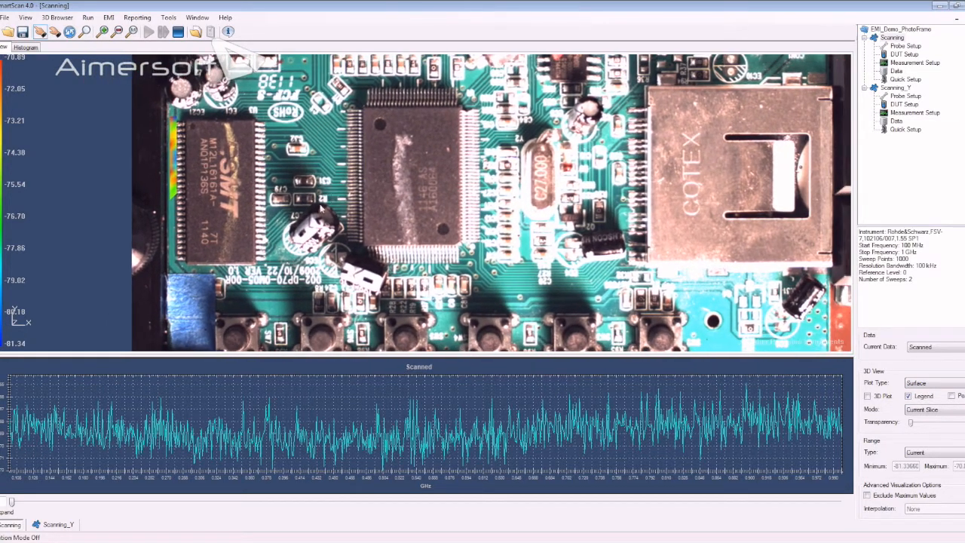
# - Move the displayed frequency slice to about 0.9 GHz and examine the surface plot up close beside the memory chip
pyautogui.moveTo(12, 504)
pyautogui.mouseDown()
pyautogui.moveTo(342, 518)
pyautogui.moveTo(420, 507)
pyautogui.moveTo(369, 521)
pyautogui.moveTo(10, 503)
pyautogui.moveTo(244, 516)
pyautogui.moveTo(469, 504)
pyautogui.moveTo(637, 540)
pyautogui.moveTo(744, 503)
pyautogui.mouseUp()
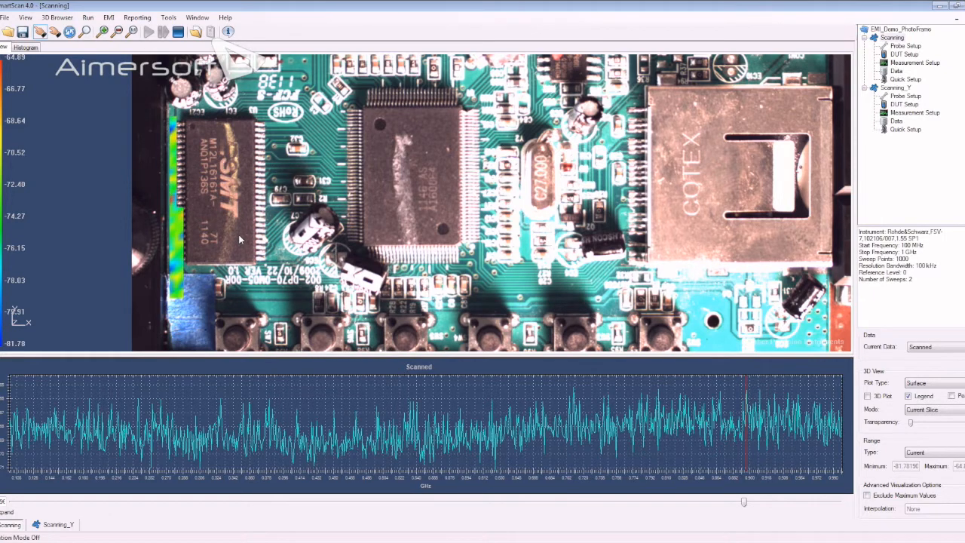
pyautogui.moveTo(236, 238); pyautogui.dragTo(295, 233)
pyautogui.scroll(5, 313, 217)
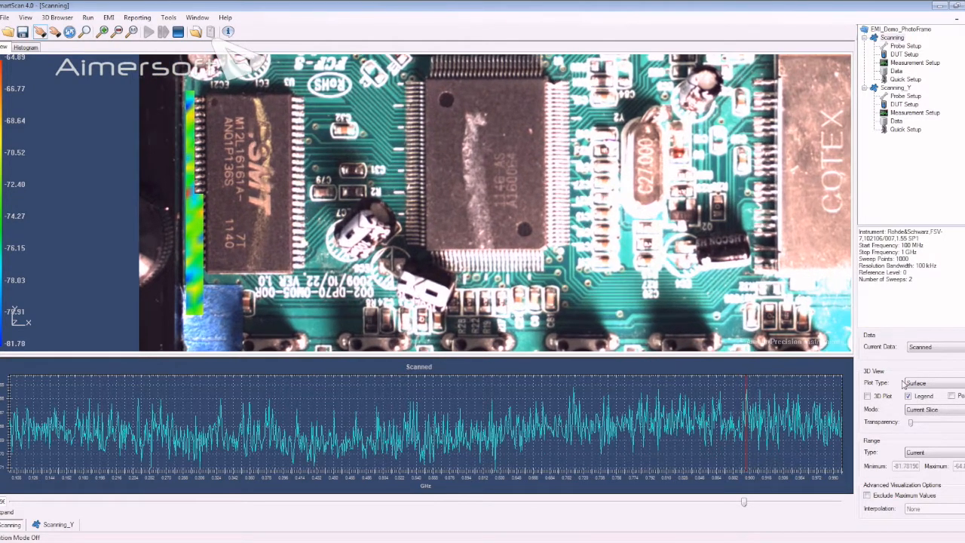
pyautogui.moveTo(225, 113)
pyautogui.mouseDown()
pyautogui.moveTo(241, 133)
pyautogui.moveTo(233, 116)
pyautogui.mouseUp()
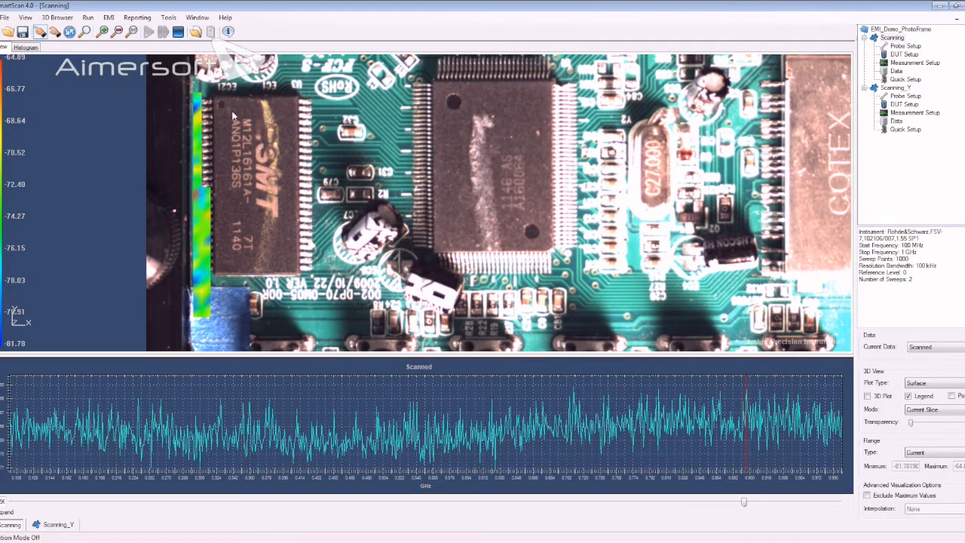
# - Show the scanned data as Points to inspect the measured positions by the memory chip, and restore the Surface plot type
pyautogui.click(934, 383)
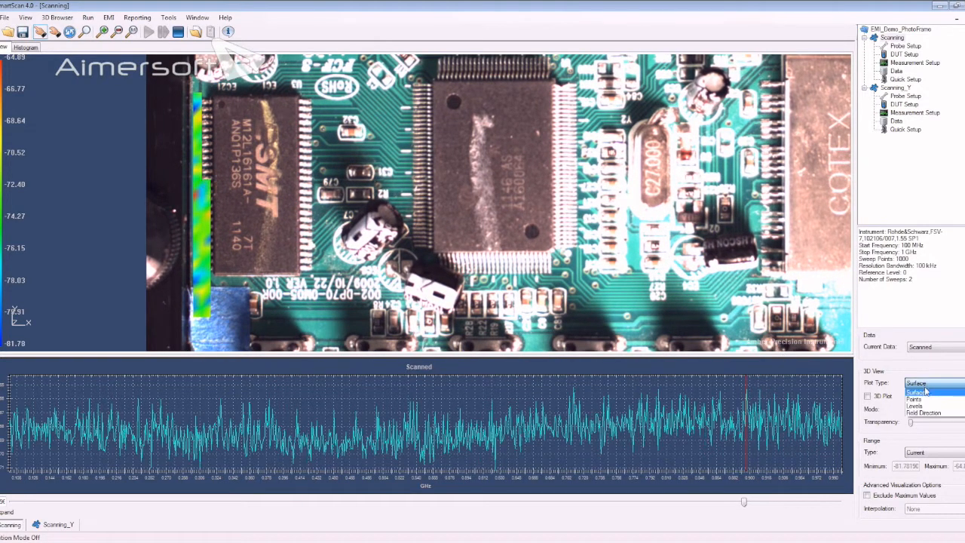
pyautogui.click(924, 395)
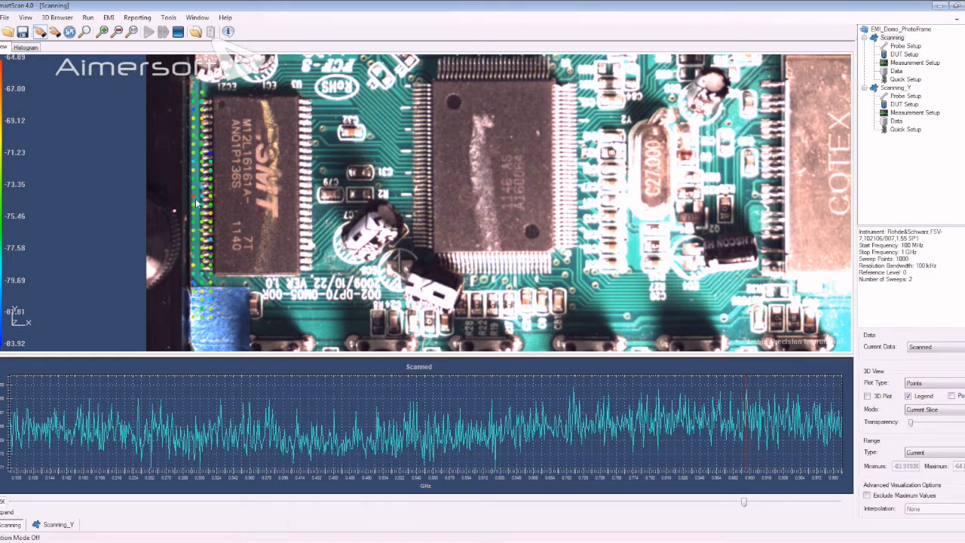
pyautogui.moveTo(192, 201)
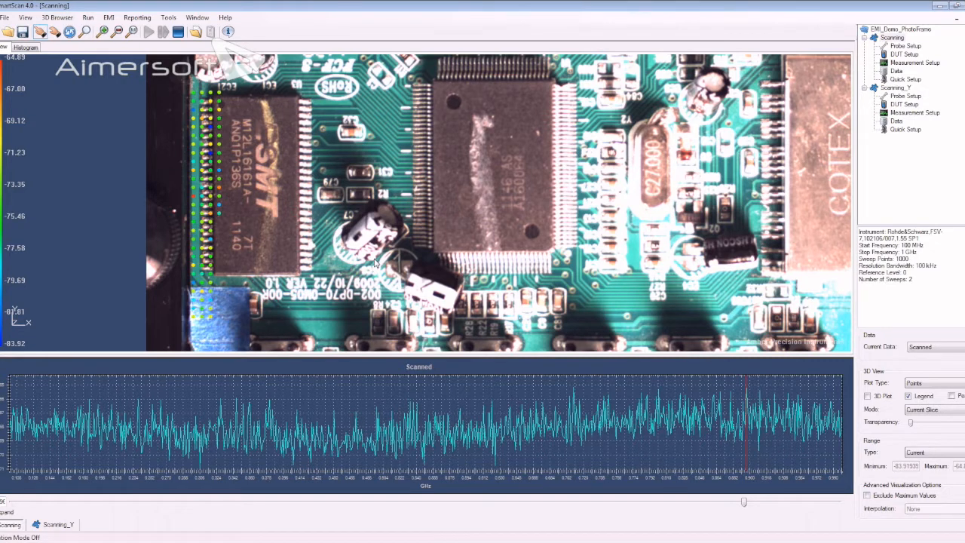
pyautogui.click(924, 383)
pyautogui.click(920, 392)
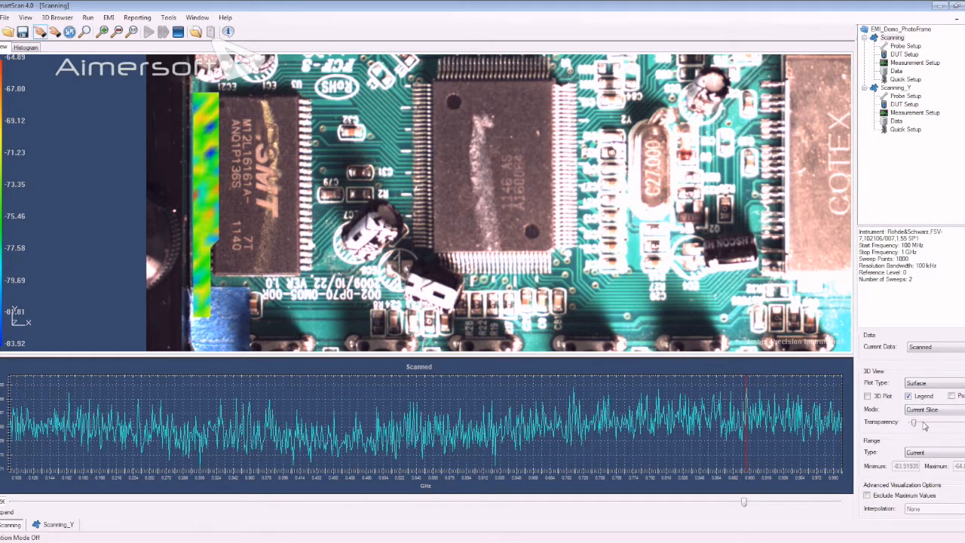
# - Slightly increase the surface plot's transparency and move the displayed frequency slice to about 0.16 GHz
pyautogui.moveTo(914, 423)
pyautogui.mouseDown()
pyautogui.moveTo(941, 423)
pyautogui.moveTo(921, 423)
pyautogui.mouseUp()
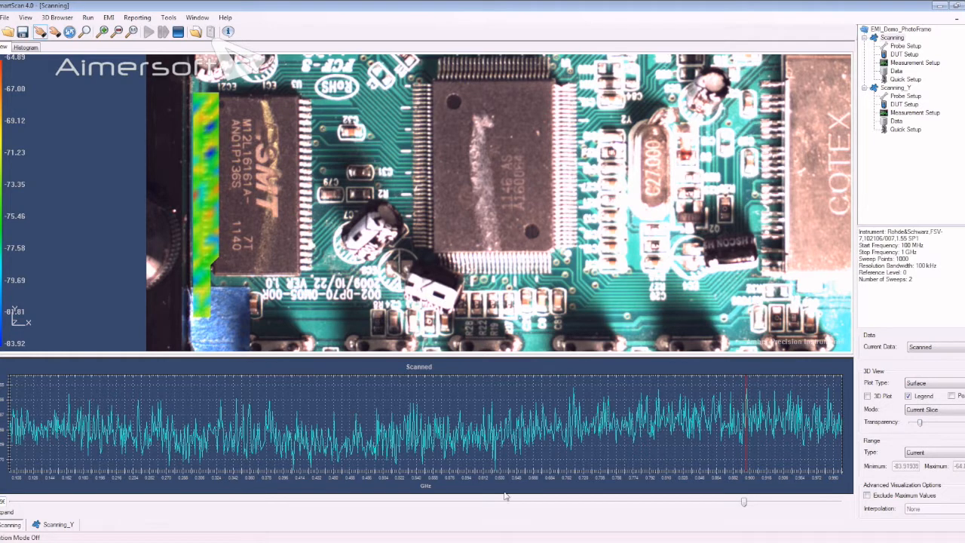
pyautogui.moveTo(743, 502); pyautogui.dragTo(73, 507)
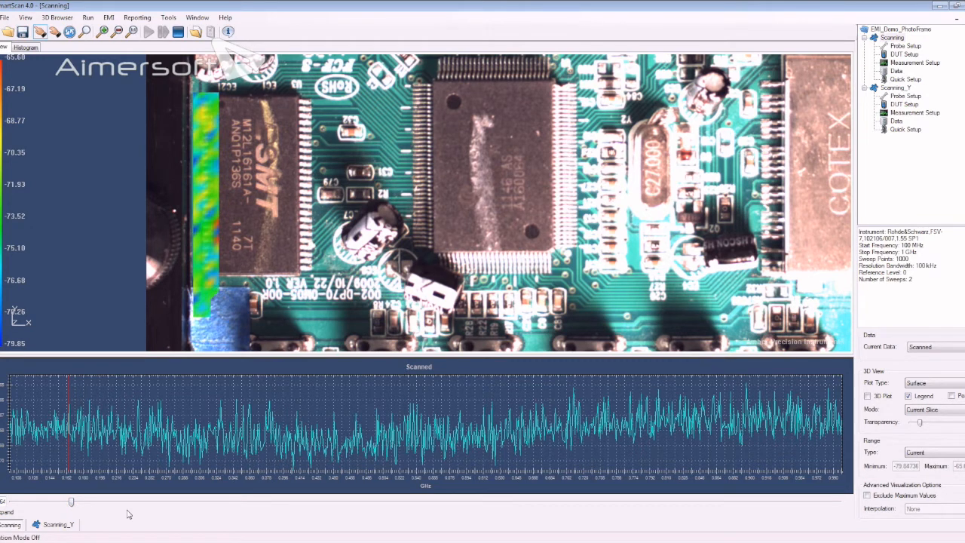
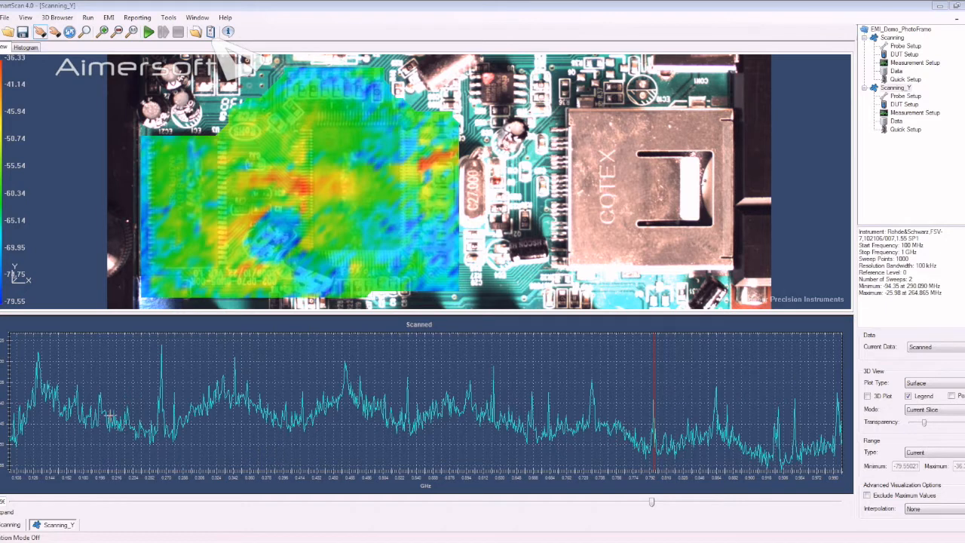
# - Display the Scanning measurement and increase its surface plot's transparency so the board shows through
pyautogui.click(893, 38)
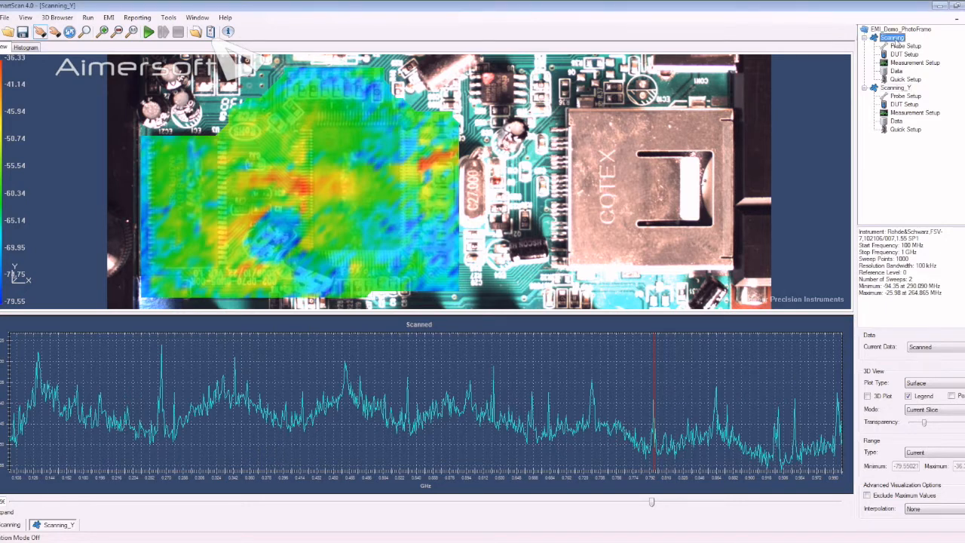
pyautogui.moveTo(398, 218); pyautogui.dragTo(511, 210)
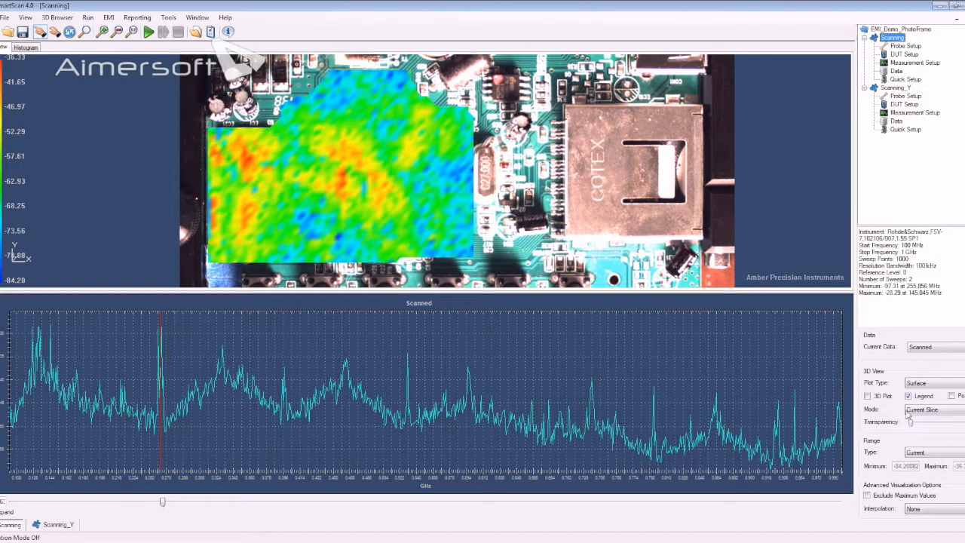
pyautogui.moveTo(911, 423); pyautogui.dragTo(930, 426)
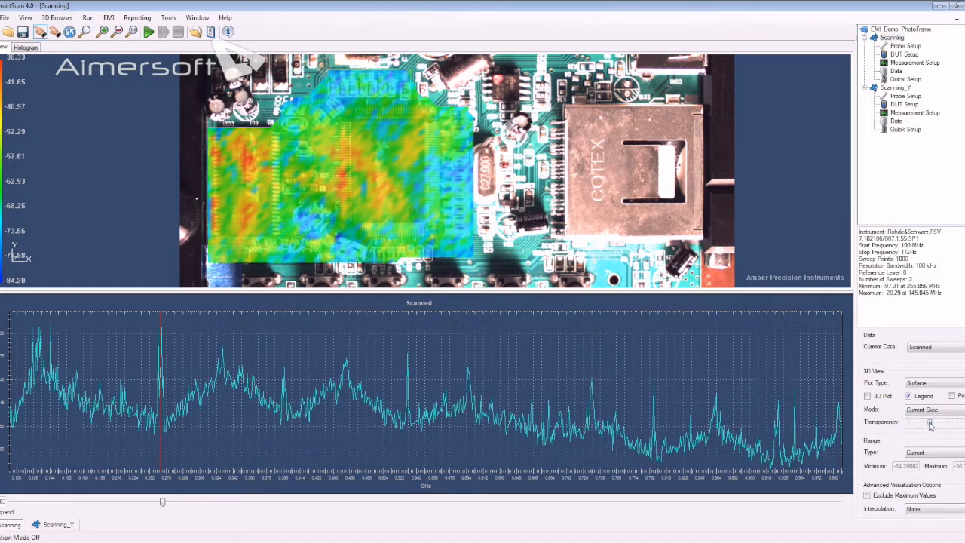
pyautogui.click(162, 503)
pyautogui.moveTo(161, 503)
pyautogui.mouseDown()
pyautogui.moveTo(41, 503)
pyautogui.moveTo(164, 512)
pyautogui.mouseUp()
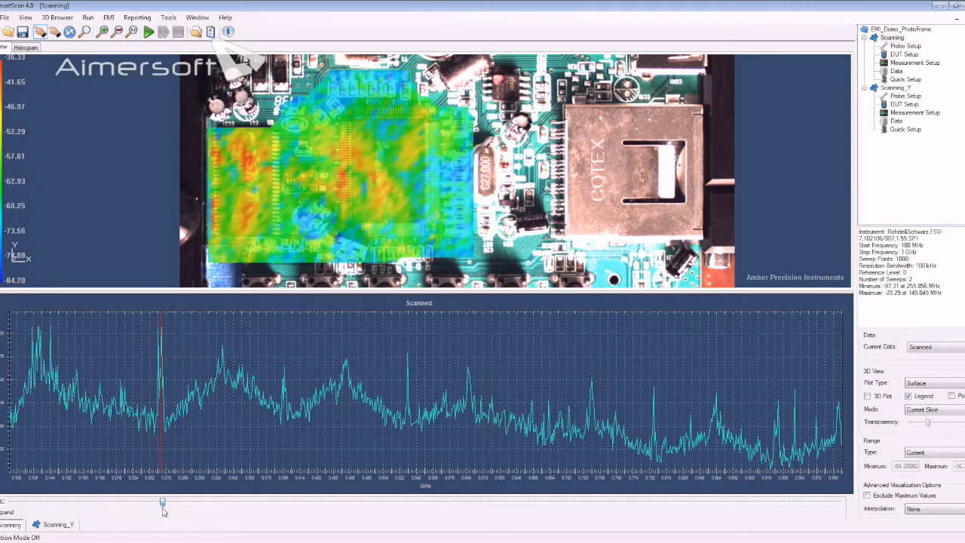
# - In Current Slice mode, move the displayed frequency slice through the peaks at about 0.53 and 0.59 GHz to about 0.79 GHz
pyautogui.click(944, 411)
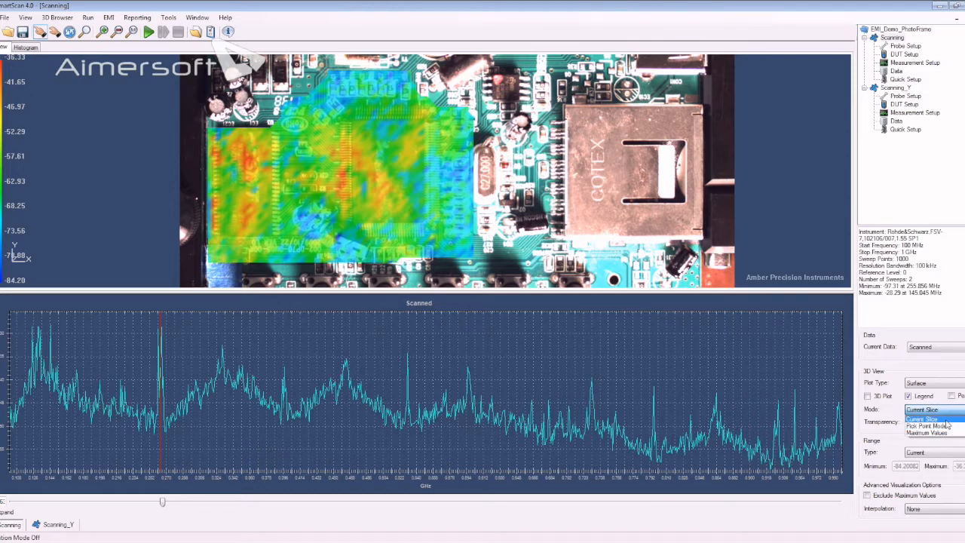
pyautogui.click(946, 420)
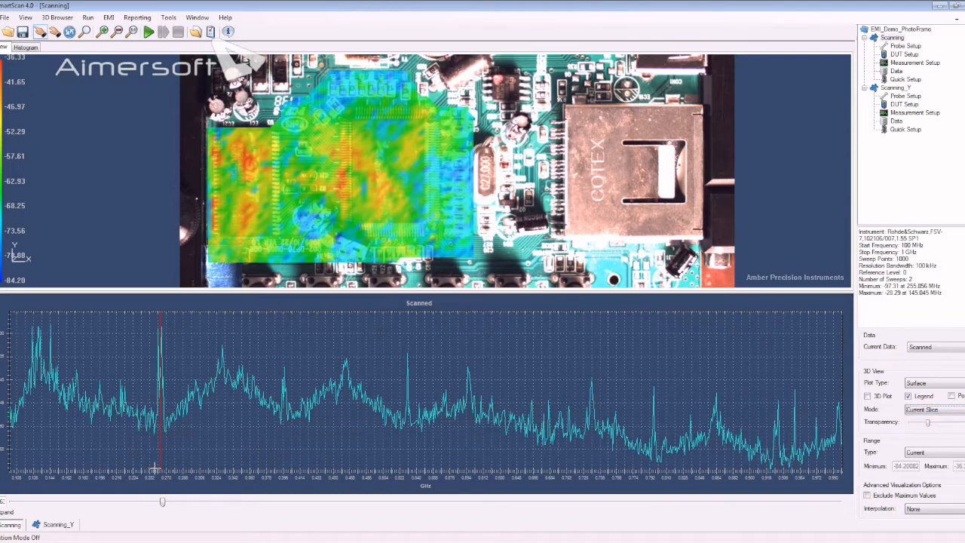
pyautogui.moveTo(164, 509); pyautogui.dragTo(410, 520)
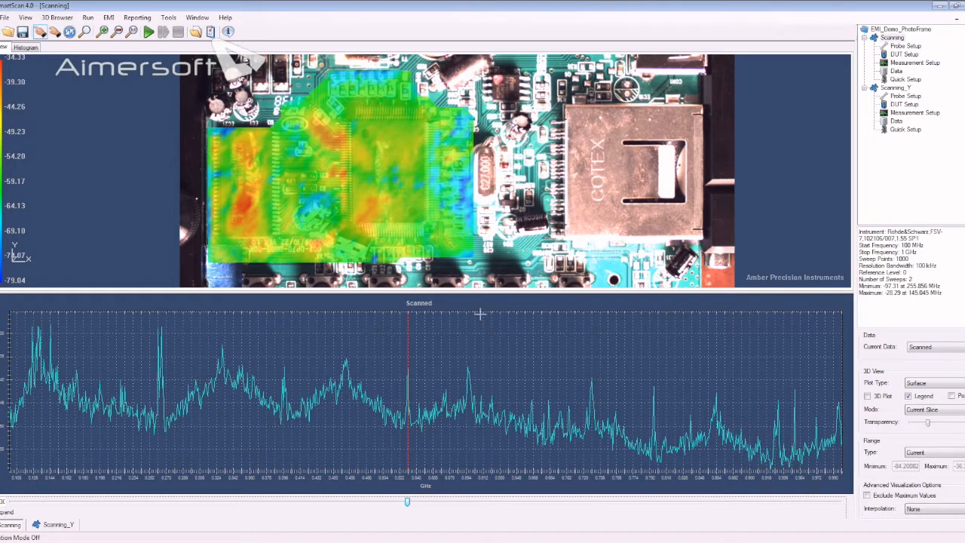
pyautogui.moveTo(408, 501); pyautogui.dragTo(468, 509)
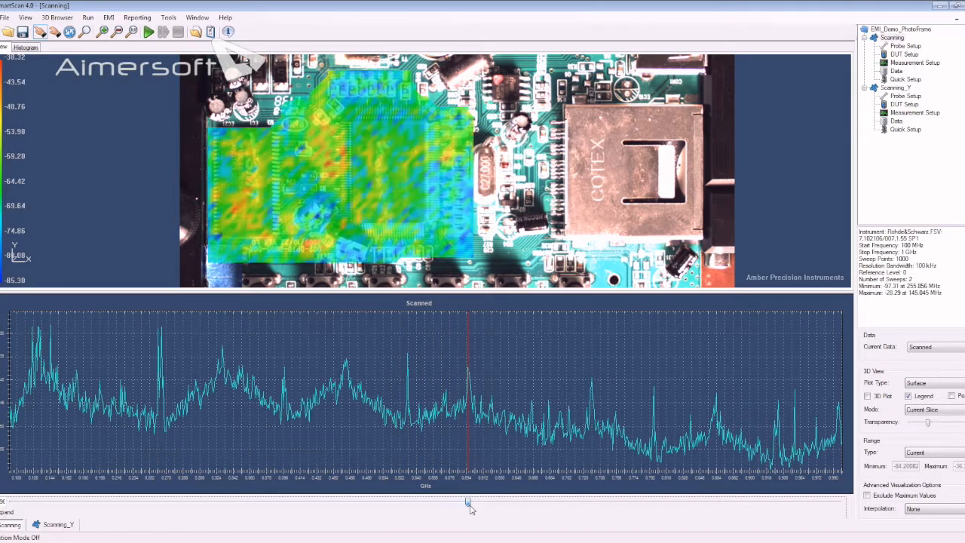
pyautogui.moveTo(470, 509)
pyautogui.mouseDown()
pyautogui.moveTo(593, 505)
pyautogui.moveTo(655, 528)
pyautogui.mouseUp()
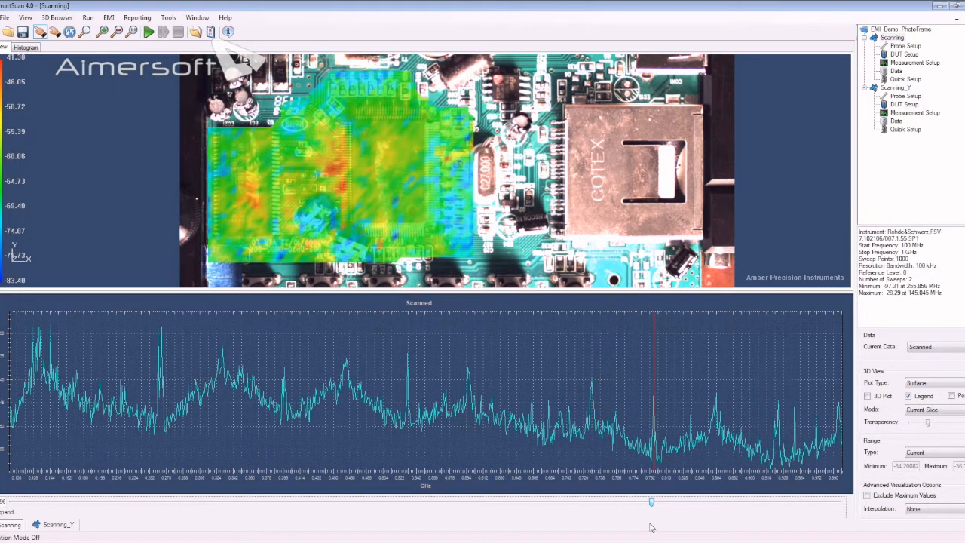
# - Display the Scanning_Y measurement and set its 3D view mode to Pick Point Mode
pyautogui.click(896, 88)
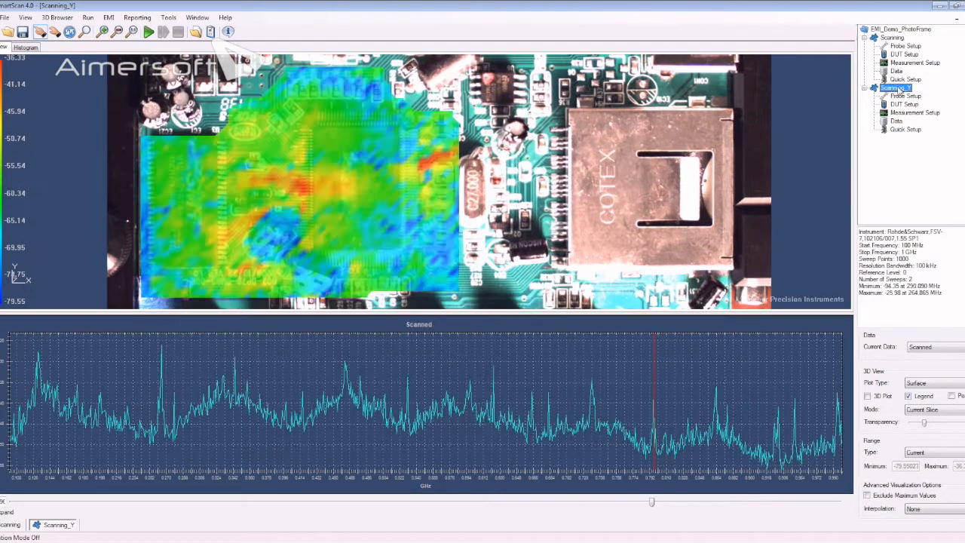
pyautogui.click(653, 502)
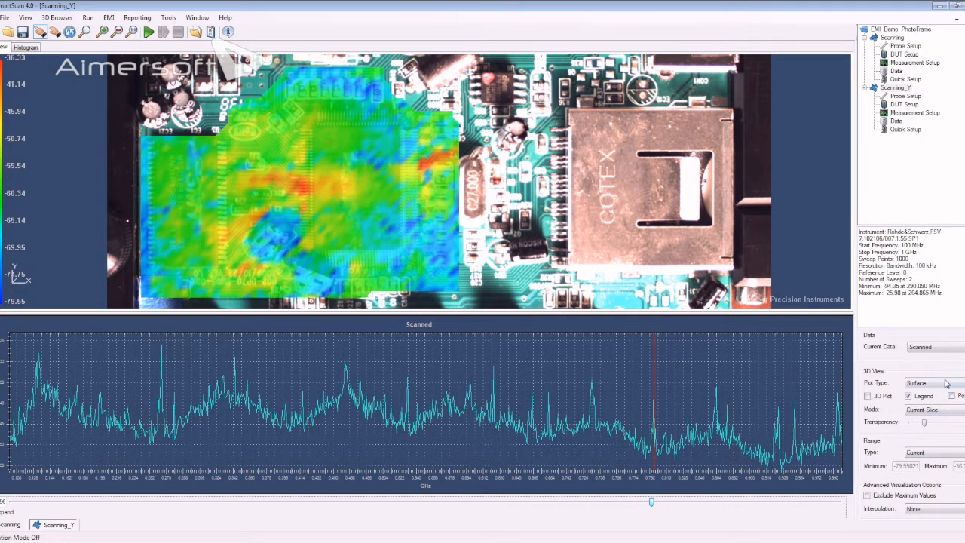
pyautogui.click(938, 417)
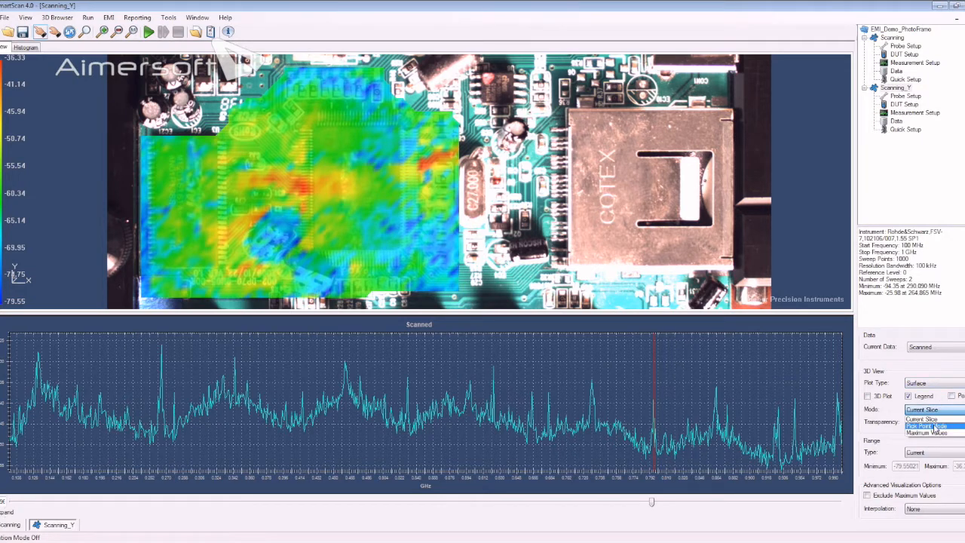
pyautogui.click(936, 427)
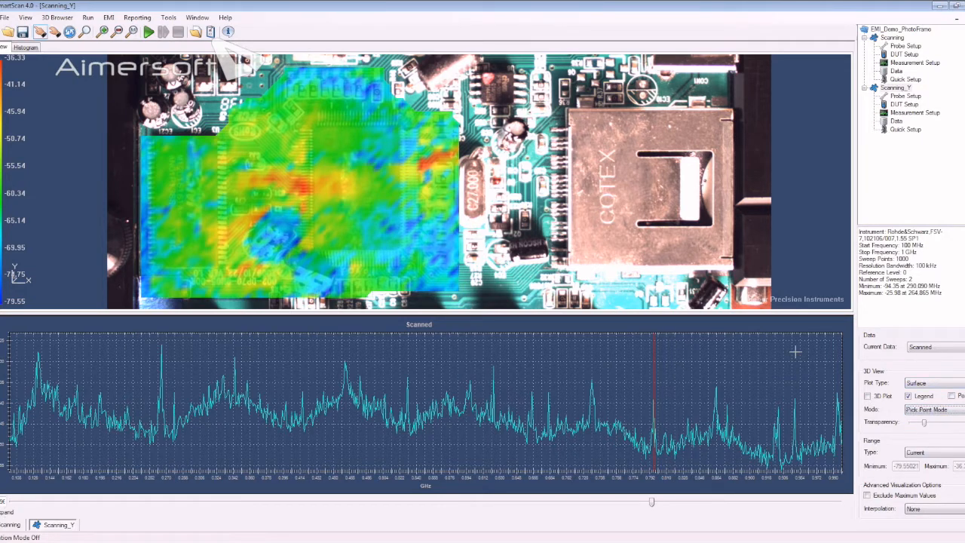
# - Pick several points across the red hot spot beside the C27.000 crystal to inspect the spectrum at each
pyautogui.click(428, 162)
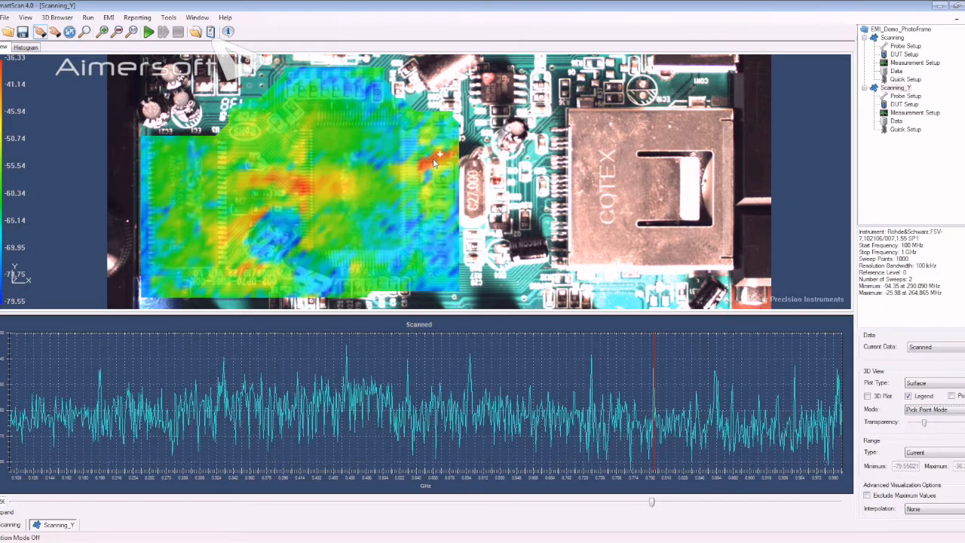
pyautogui.click(421, 164)
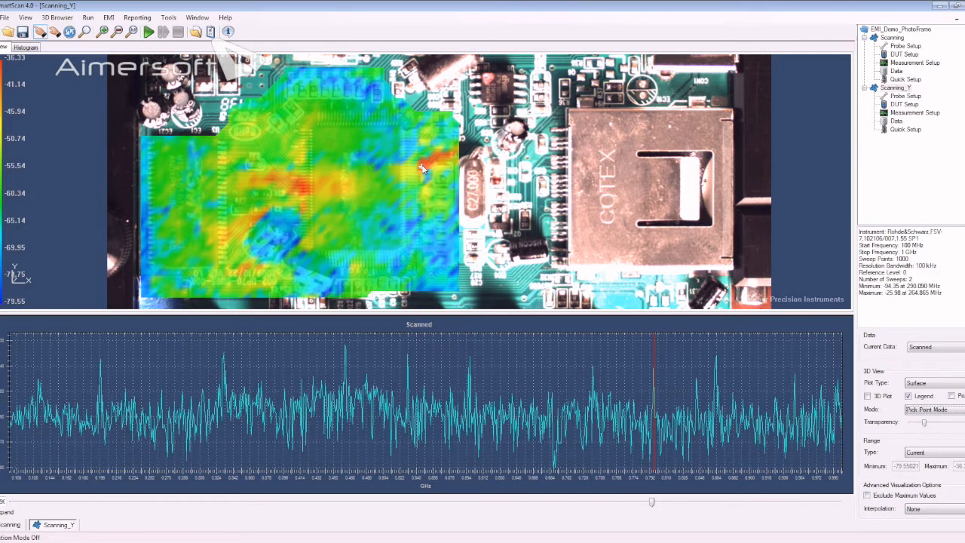
pyautogui.click(428, 161)
pyautogui.click(443, 156)
pyautogui.click(439, 157)
pyautogui.click(432, 160)
pyautogui.click(427, 166)
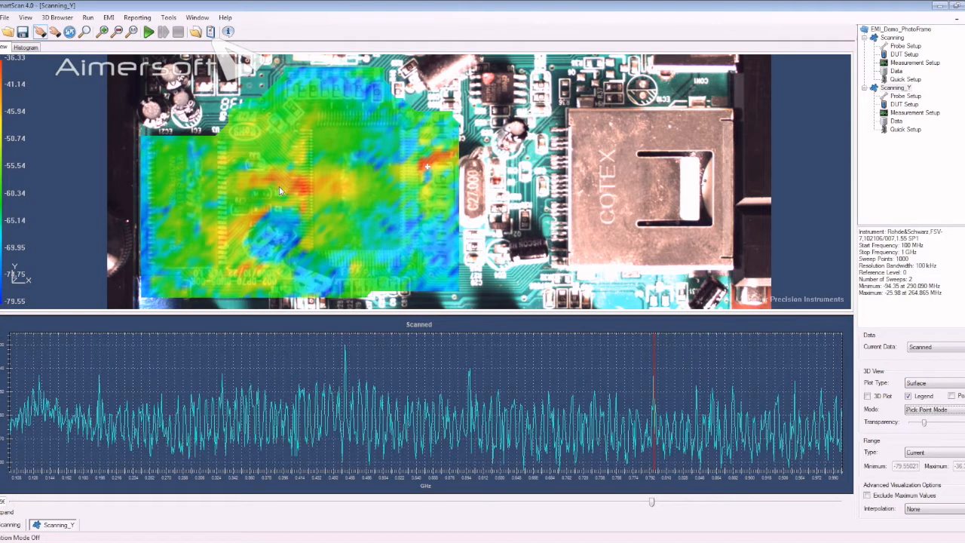
# - Pick points on the central red hot spot and again near the crystal to compare their spectra
pyautogui.click(302, 189)
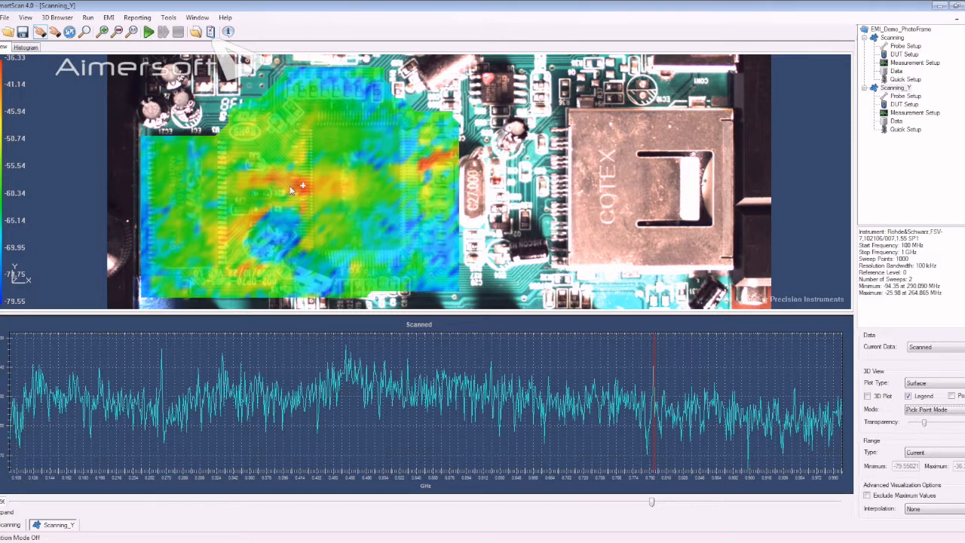
pyautogui.click(296, 187)
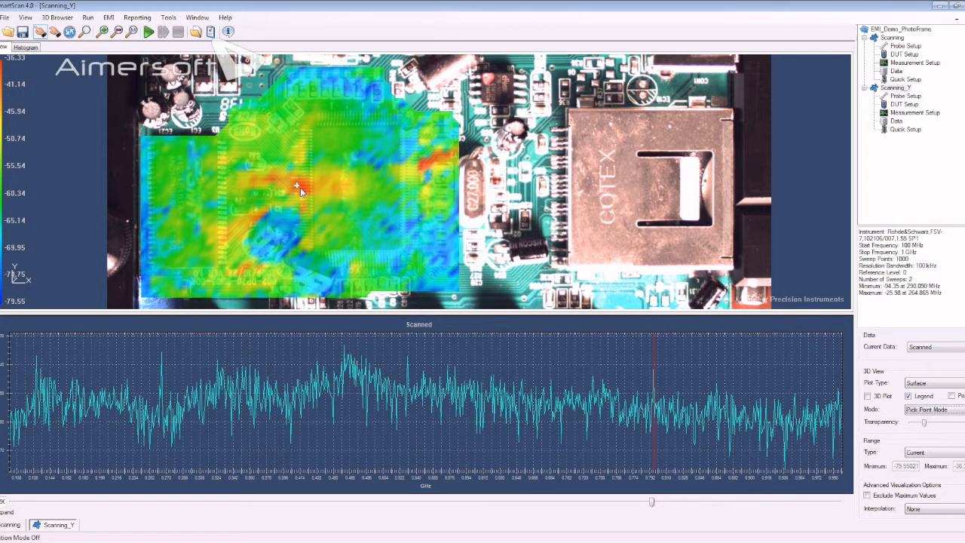
pyautogui.click(303, 187)
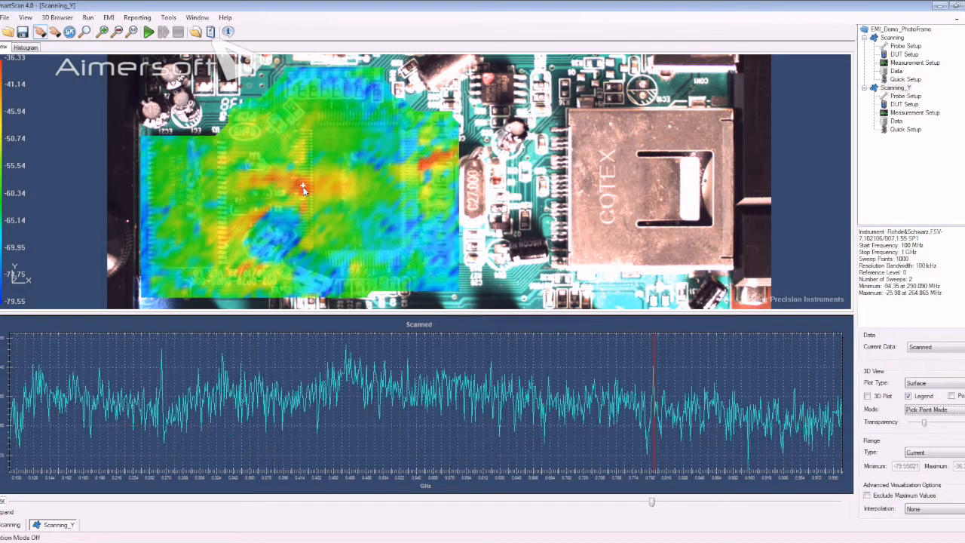
pyautogui.click(432, 163)
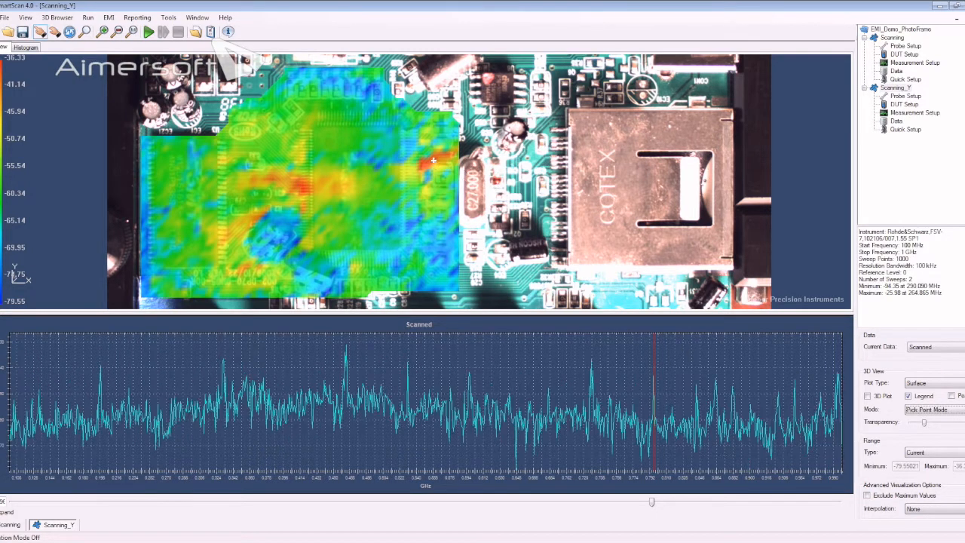
# - Restore the Current Slice mode and move the displayed frequency slice to about 0.77 GHz
pyautogui.click(954, 409)
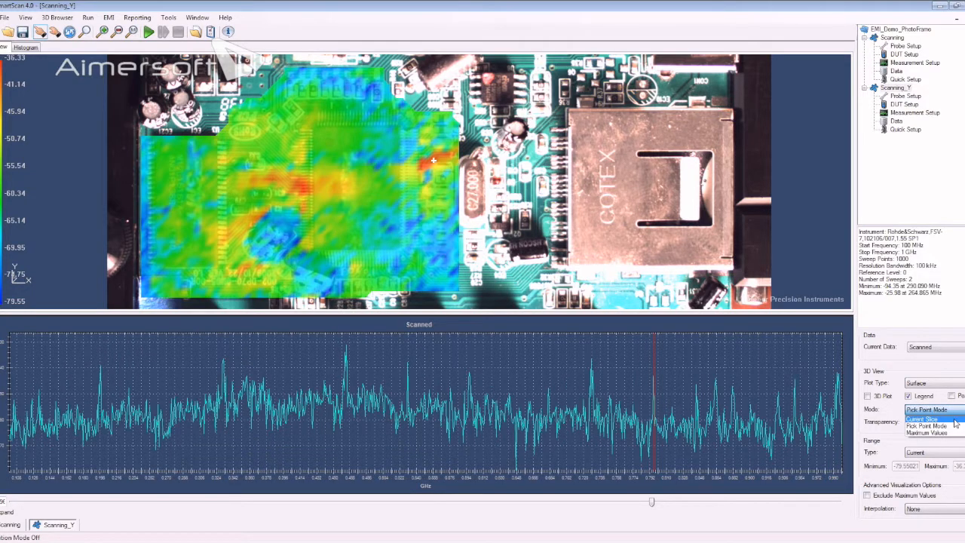
pyautogui.click(956, 424)
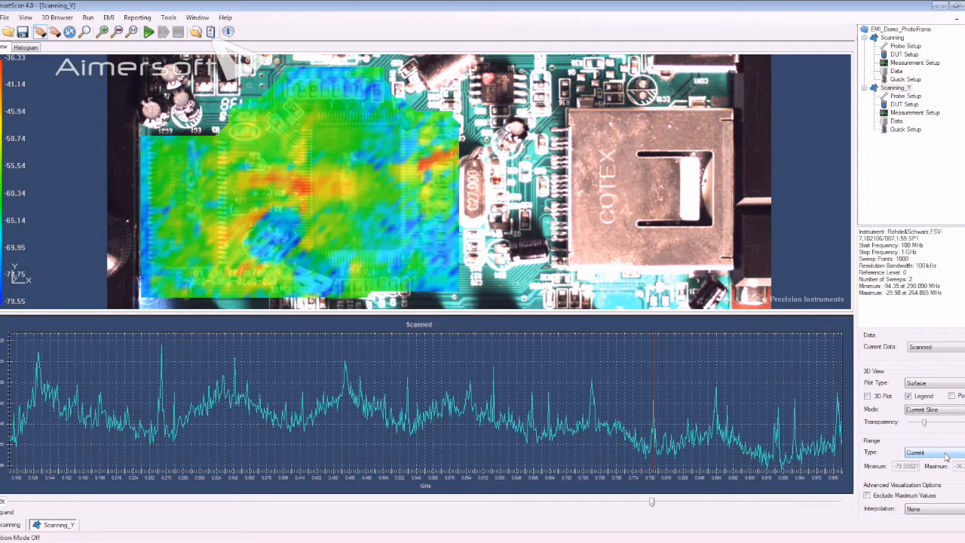
pyautogui.click(652, 503)
pyautogui.moveTo(651, 502); pyautogui.dragTo(631, 511)
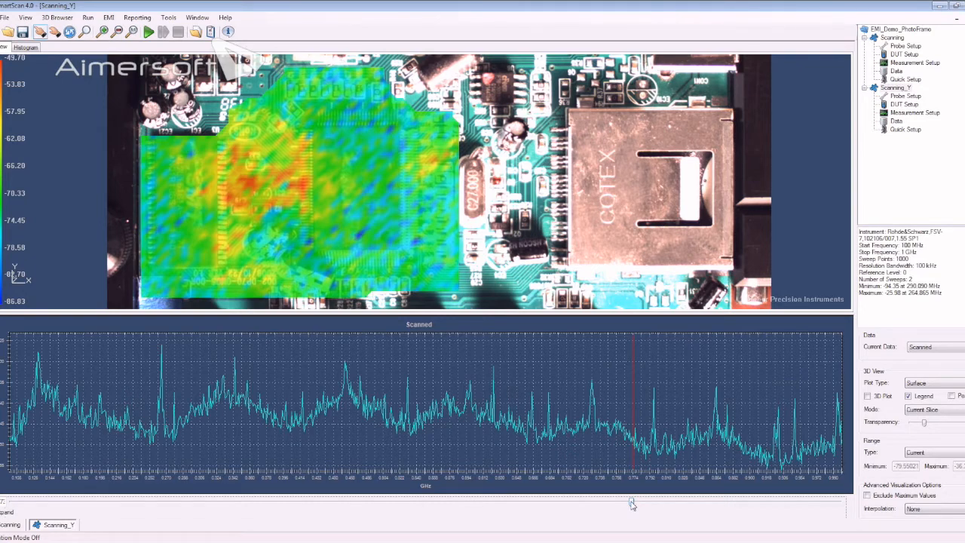
pyautogui.moveTo(632, 505); pyautogui.dragTo(631, 507)
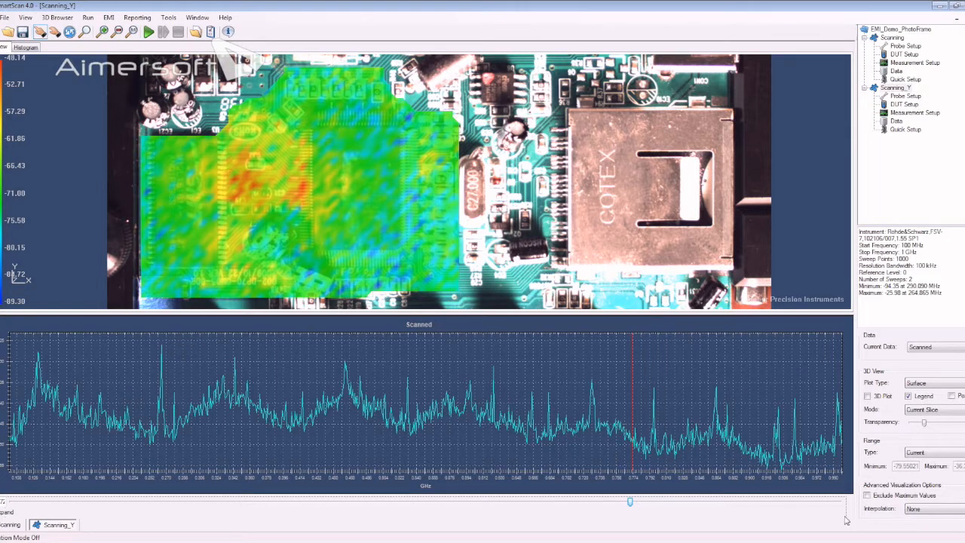
# - Set the range type to Absolute and move the frequency slice through about 0.26 and 0.46 GHz to about 0.79 GHz
pyautogui.click(932, 454)
pyautogui.click(930, 469)
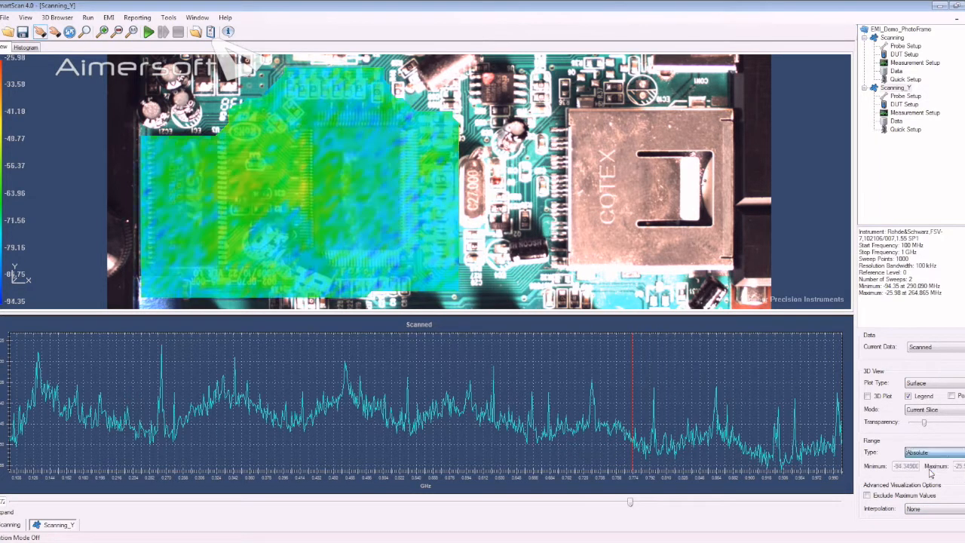
pyautogui.moveTo(630, 501)
pyautogui.mouseDown()
pyautogui.moveTo(289, 480)
pyautogui.moveTo(163, 483)
pyautogui.mouseUp()
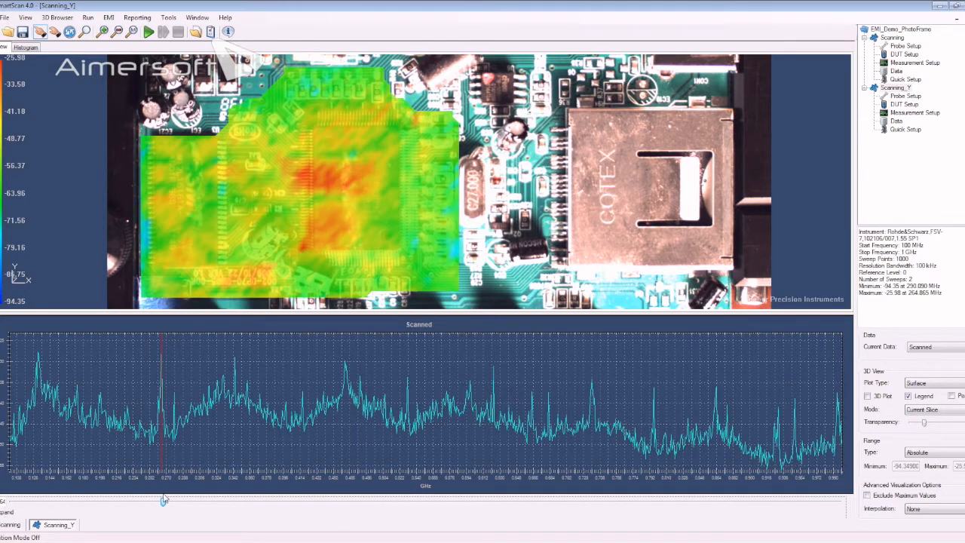
pyautogui.moveTo(163, 499)
pyautogui.mouseDown()
pyautogui.moveTo(140, 502)
pyautogui.moveTo(343, 503)
pyautogui.moveTo(348, 524)
pyautogui.mouseUp()
pyautogui.press('Left')
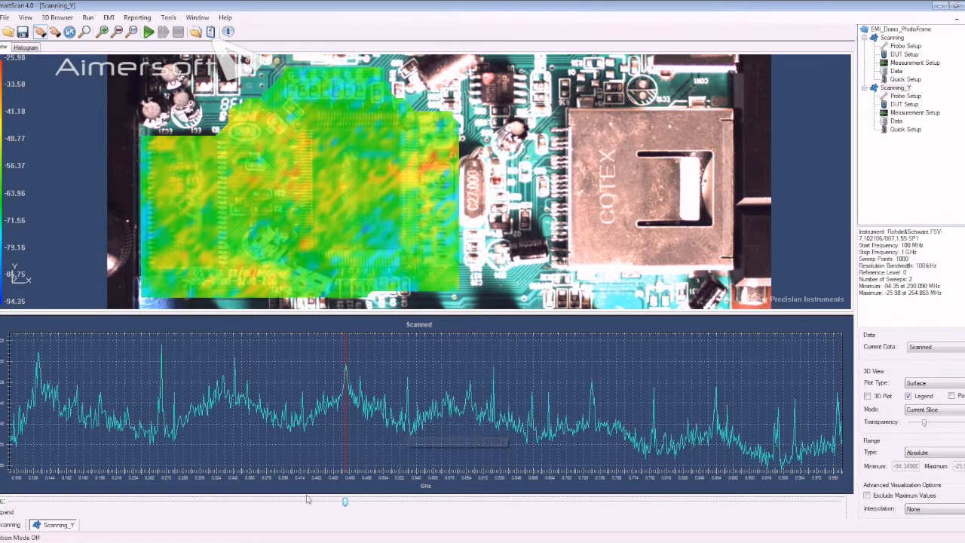
pyautogui.moveTo(344, 502)
pyautogui.mouseDown()
pyautogui.moveTo(657, 503)
pyautogui.moveTo(654, 510)
pyautogui.mouseUp()
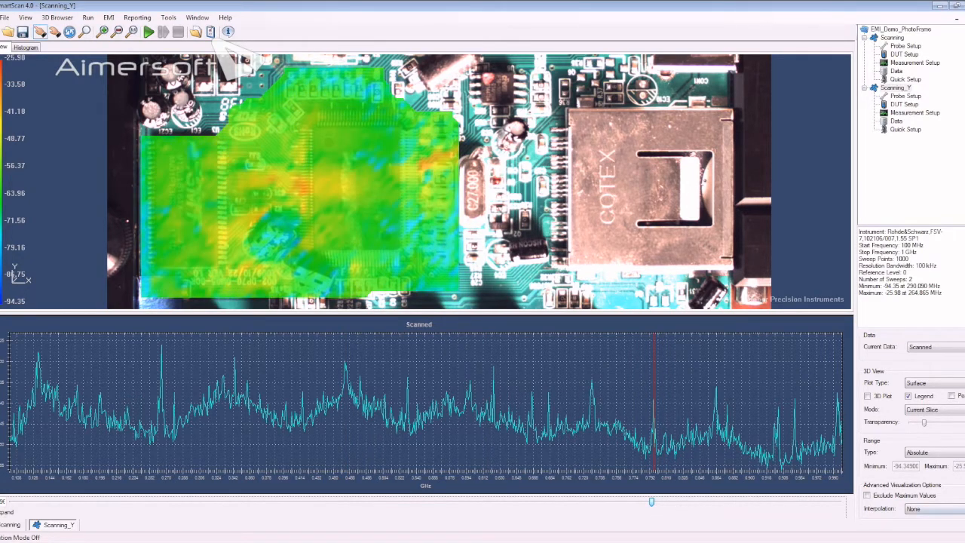
# - Try the Custom range type with its editable minimum, and restore the Absolute range type
pyautogui.click(927, 456)
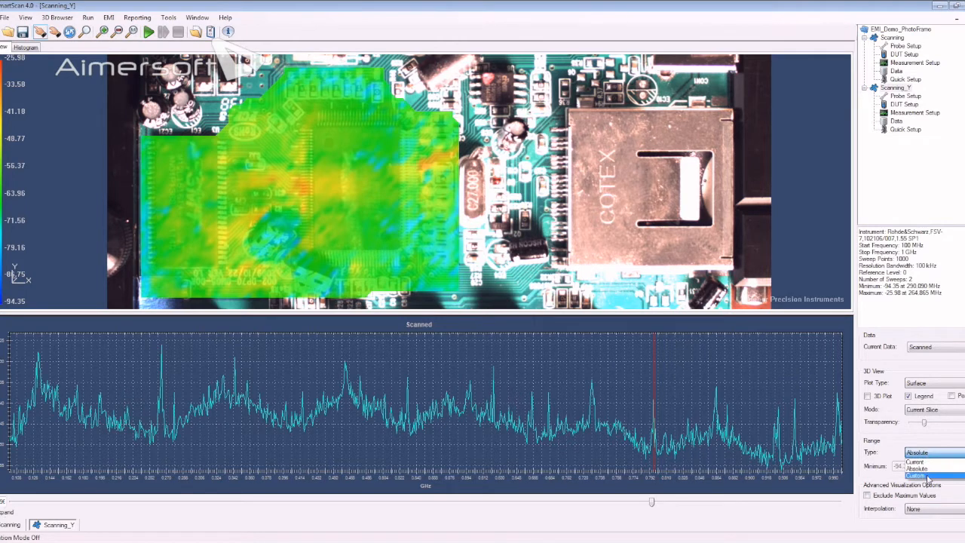
pyautogui.click(929, 474)
pyautogui.doubleClick(909, 467)
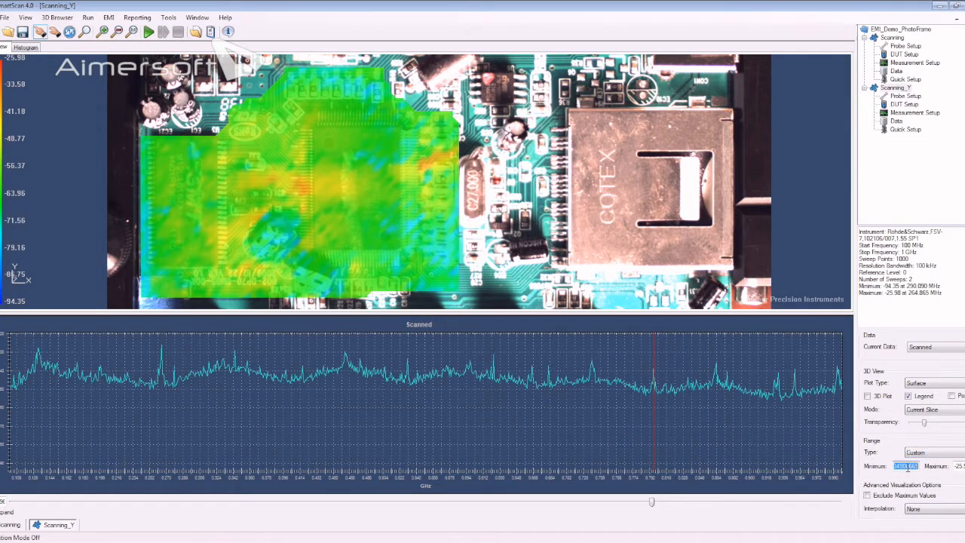
pyautogui.click(961, 455)
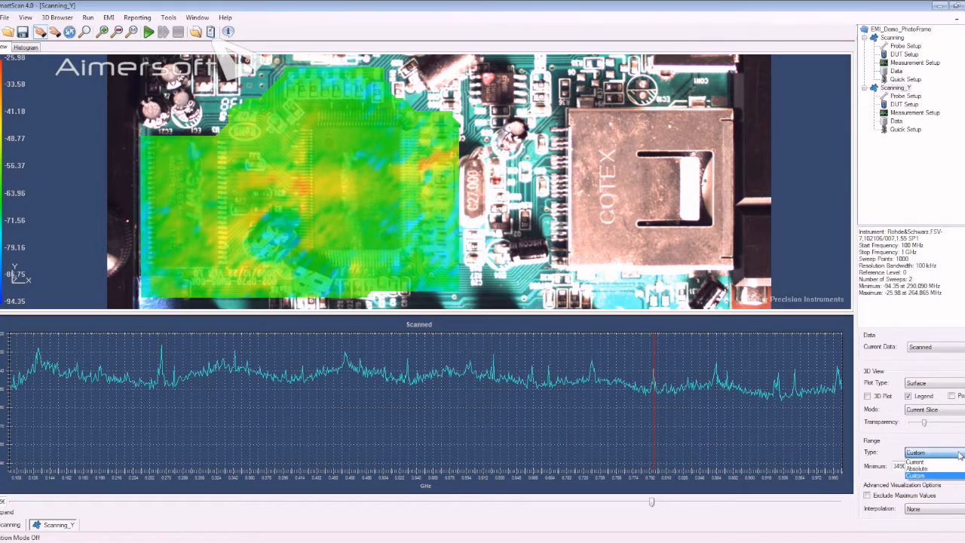
pyautogui.click(949, 469)
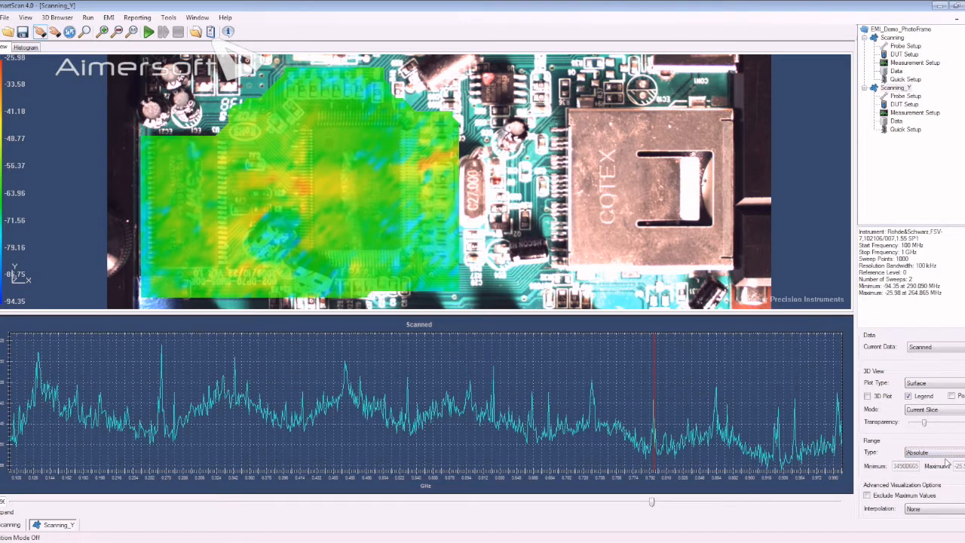
# - Set the range type to Current and the interpolation of the surface plot to First
pyautogui.click(945, 456)
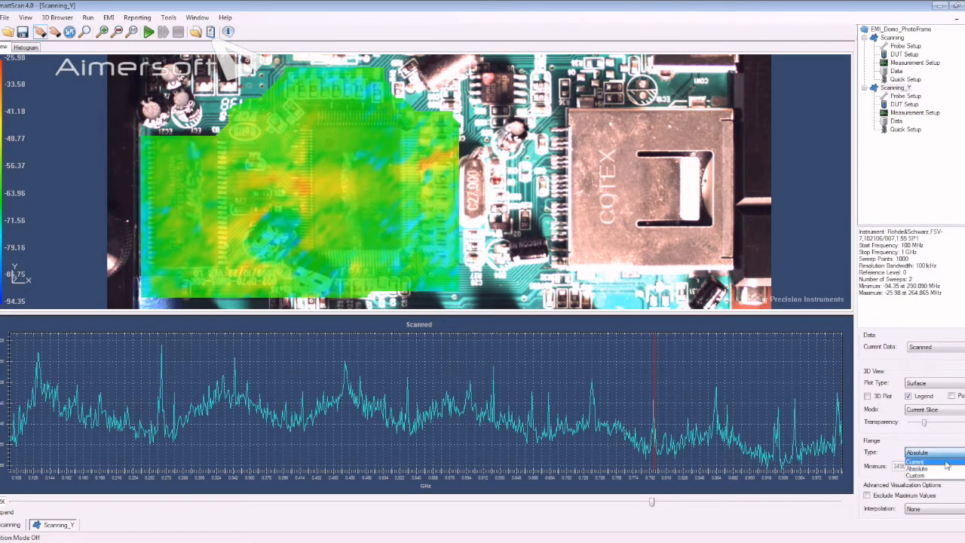
pyautogui.click(947, 464)
pyautogui.click(952, 509)
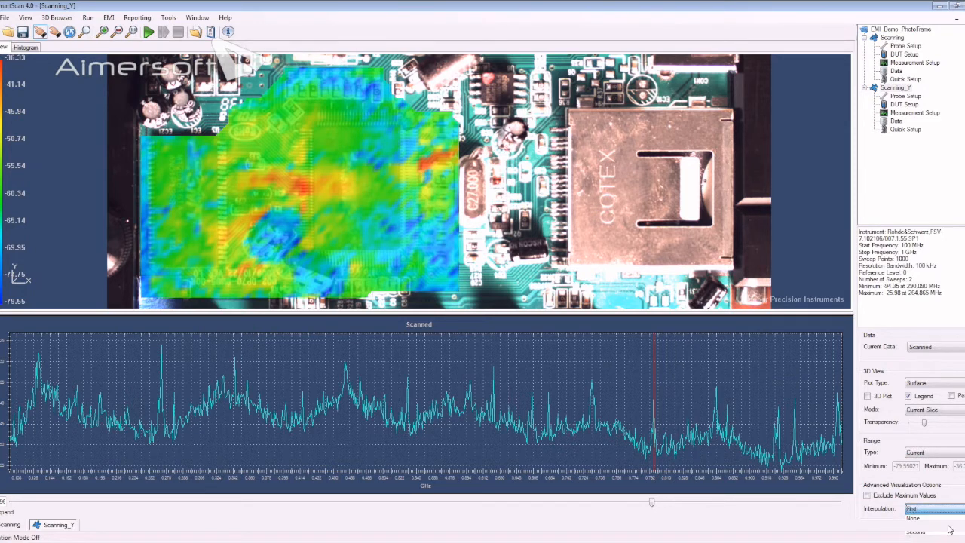
pyautogui.click(950, 530)
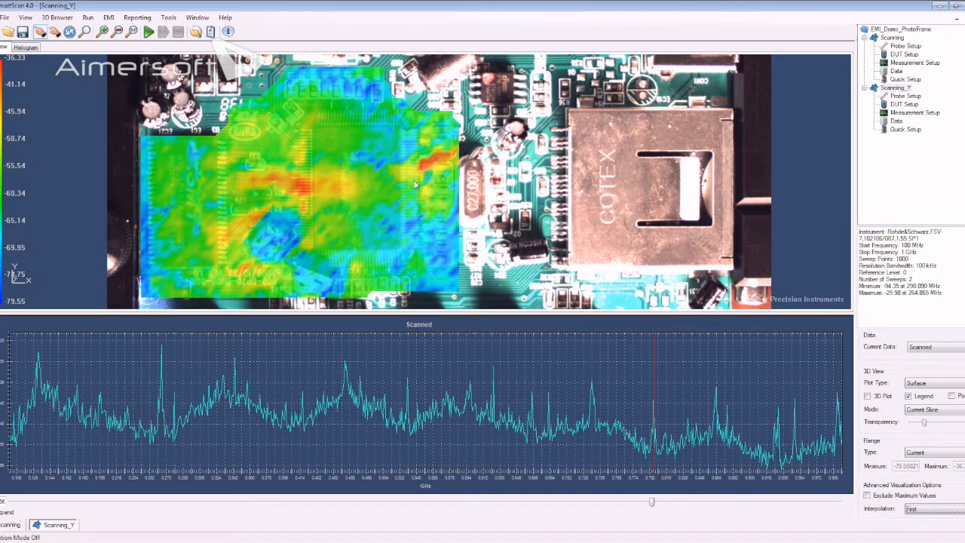
# - Turn on the 3D plot of the Scanning_Y surface and set the display mode to Pick Point Mode
pyautogui.click(867, 397)
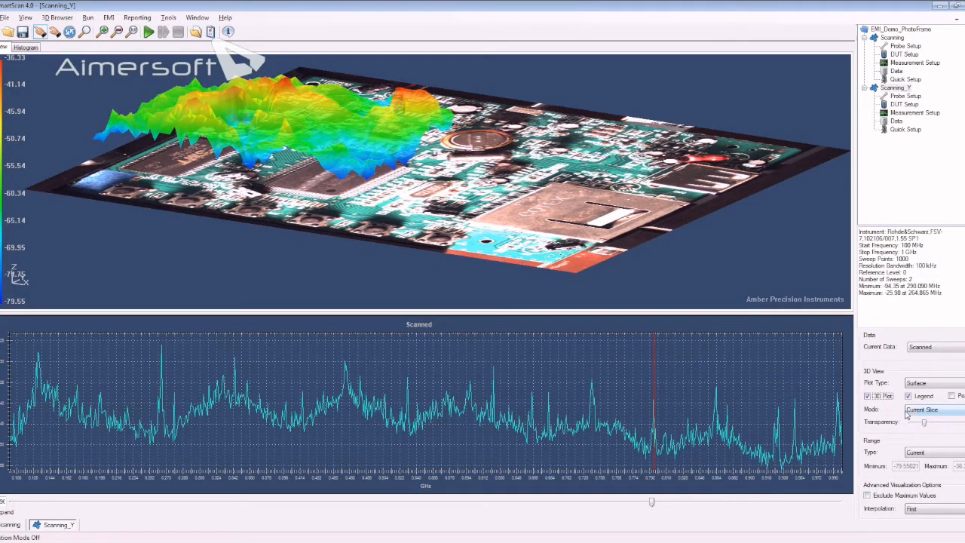
pyautogui.click(924, 454)
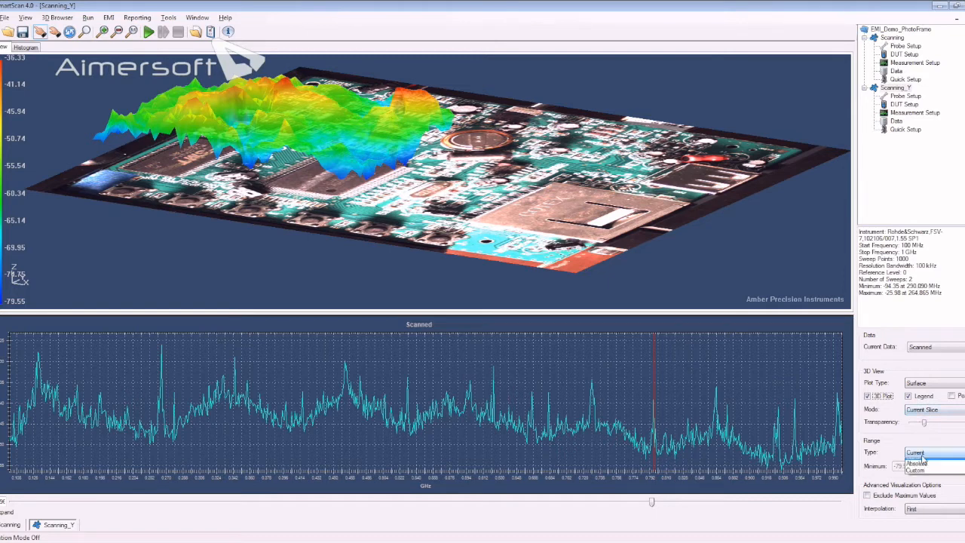
pyautogui.click(917, 415)
pyautogui.click(917, 412)
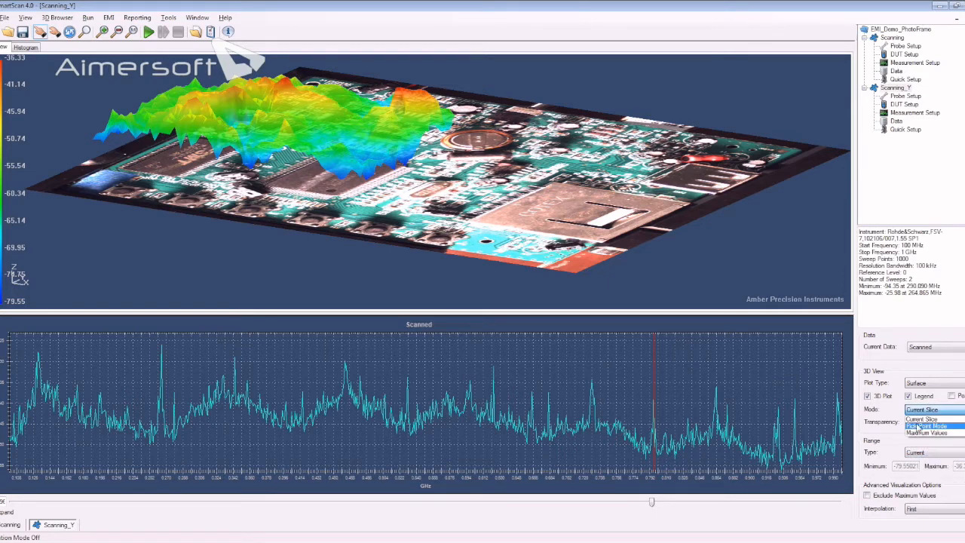
pyautogui.click(917, 427)
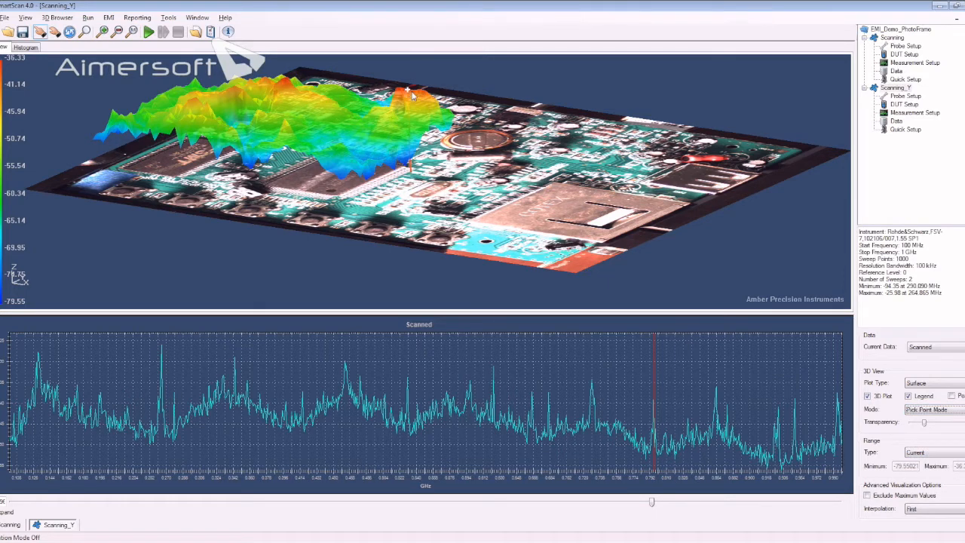
# - Pick a point on the isolated red peak near the coin-shaped component to plot that point's spectrum
pyautogui.moveTo(416, 99); pyautogui.dragTo(403, 113)
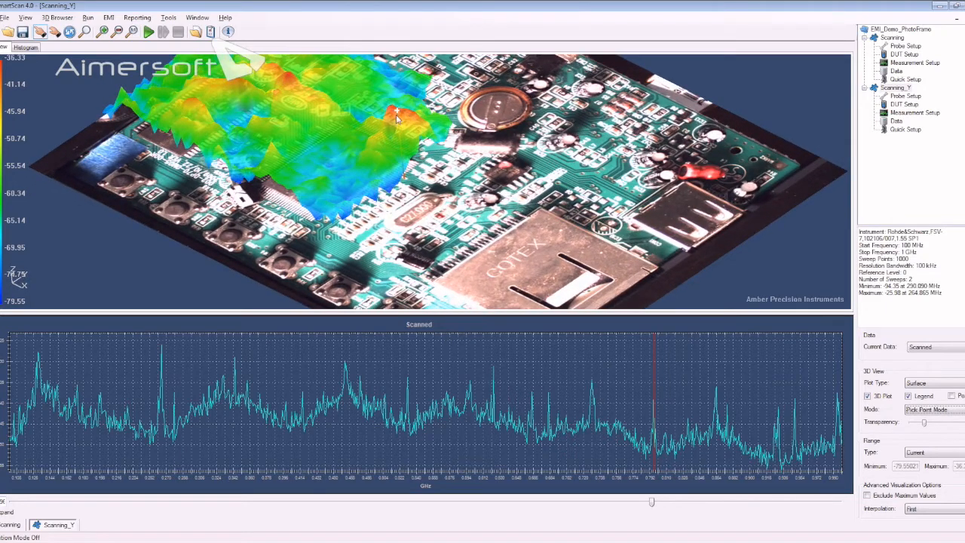
pyautogui.moveTo(436, 145)
pyautogui.mouseDown()
pyautogui.moveTo(441, 126)
pyautogui.moveTo(420, 178)
pyautogui.moveTo(444, 203)
pyautogui.moveTo(453, 186)
pyautogui.moveTo(432, 152)
pyautogui.moveTo(499, 145)
pyautogui.moveTo(494, 151)
pyautogui.mouseUp()
pyautogui.click(438, 159)
pyautogui.moveTo(472, 160)
pyautogui.mouseDown()
pyautogui.moveTo(458, 209)
pyautogui.moveTo(437, 180)
pyautogui.moveTo(446, 125)
pyautogui.moveTo(468, 153)
pyautogui.mouseUp()
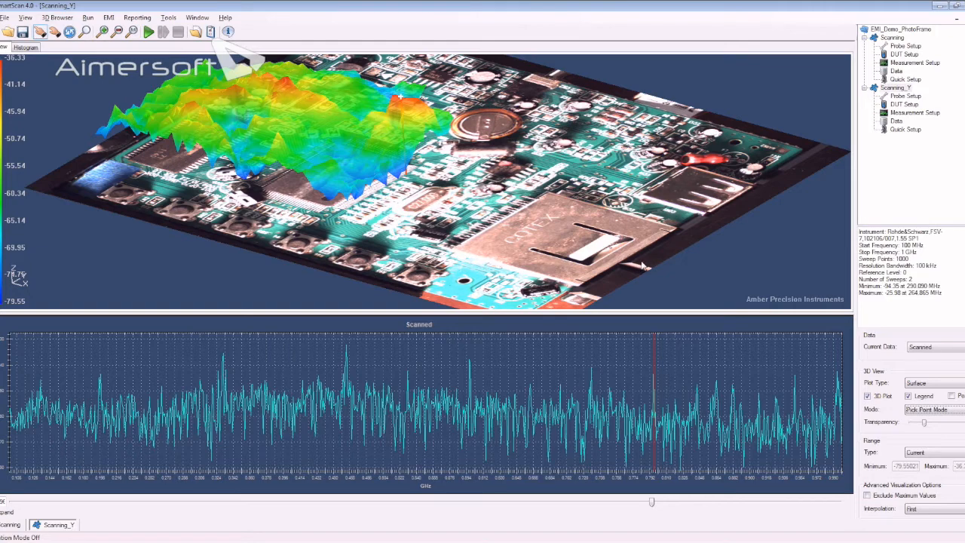
pyautogui.moveTo(642, 256)
pyautogui.mouseDown()
pyautogui.moveTo(642, 269)
pyautogui.moveTo(641, 261)
pyautogui.mouseUp()
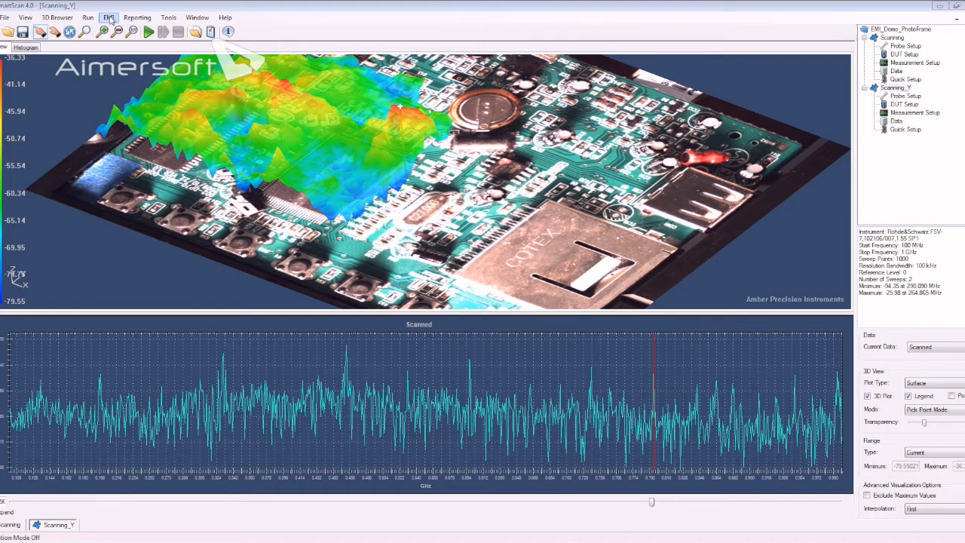
# - Start merging existing data as Magnitude, with Scanning/Scanned from EMI_Demo_PhotoFrame.ssp as the main X component dataset
pyautogui.click(109, 19)
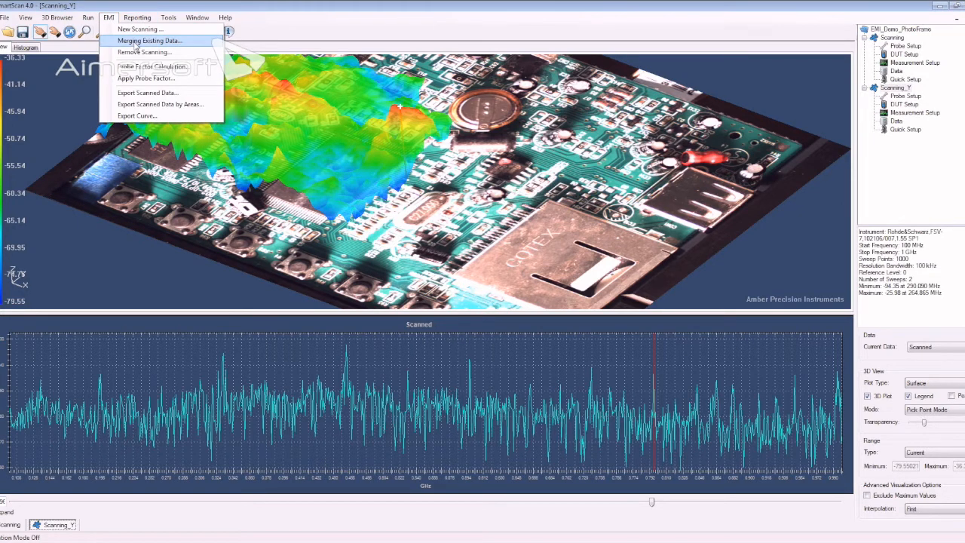
pyautogui.click(136, 42)
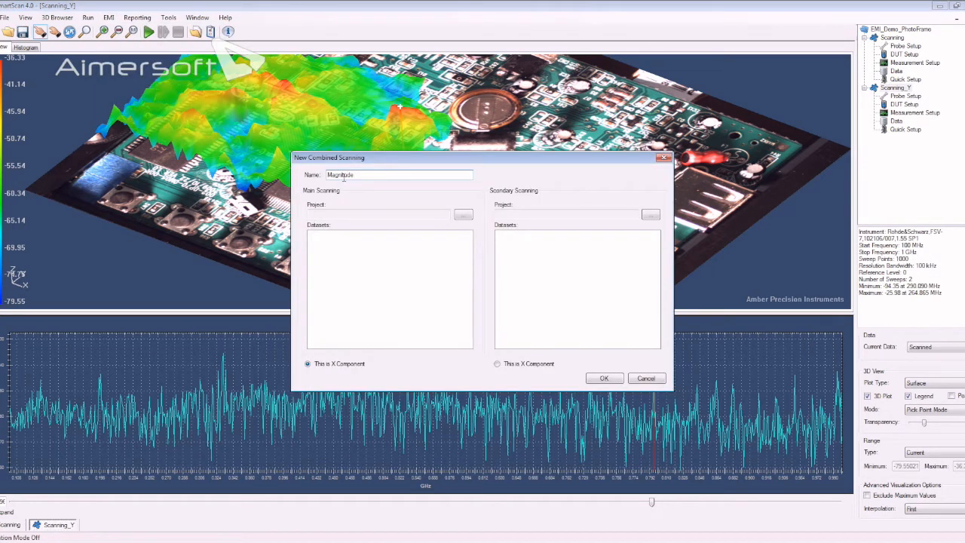
pyautogui.click(463, 215)
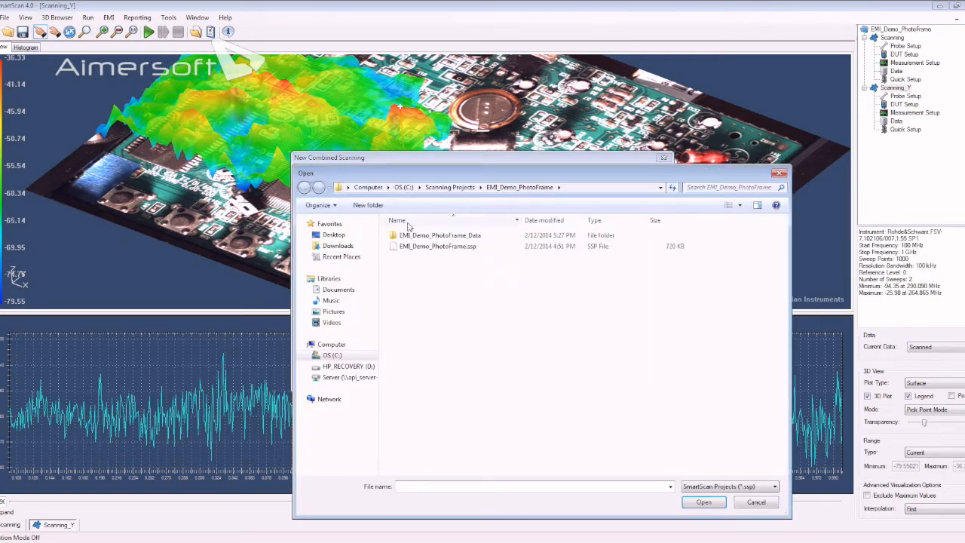
pyautogui.click(425, 248)
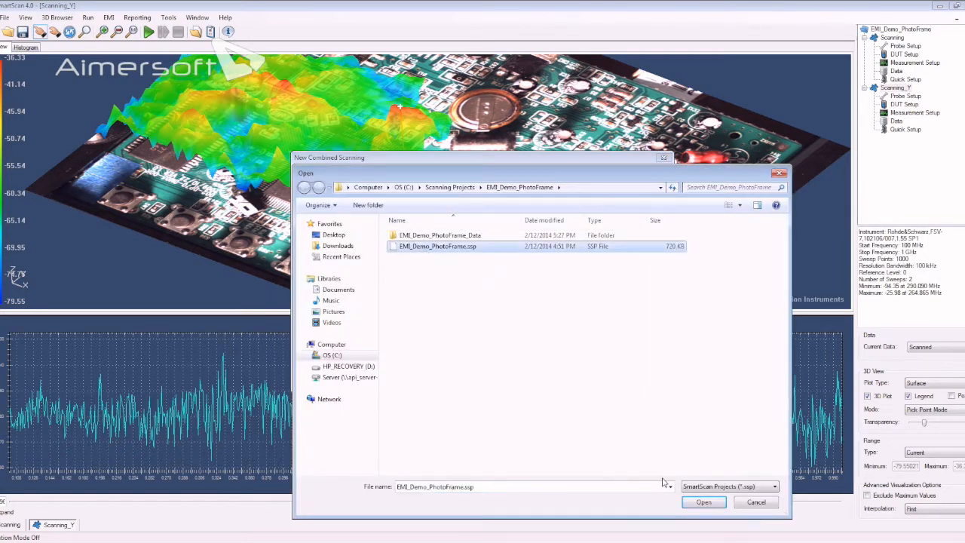
pyautogui.click(705, 502)
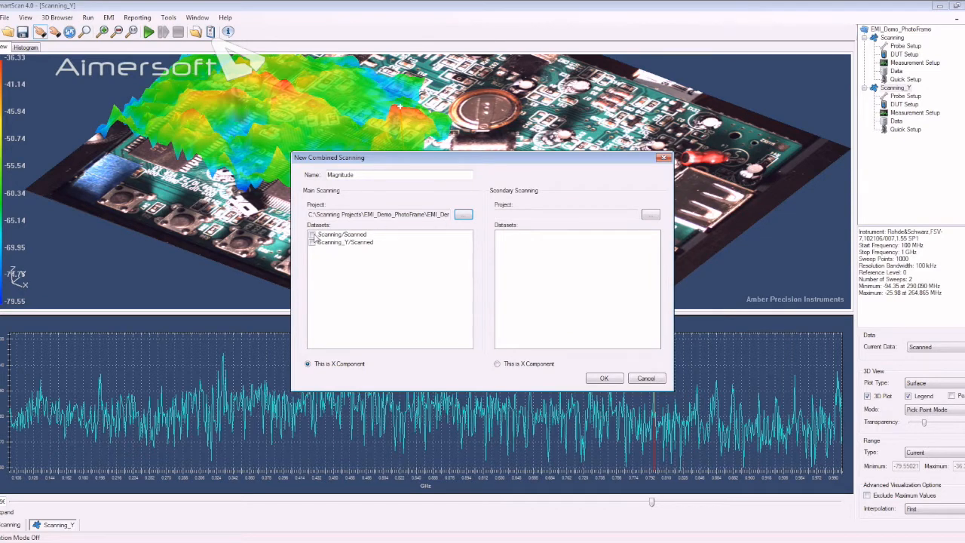
pyautogui.click(312, 235)
# - Load EMI_Demo_PhotoFrame.ssp as the secondary scanning, choose its Scanning_Y/Scanned dataset, and create the combined scanning
pyautogui.click(652, 215)
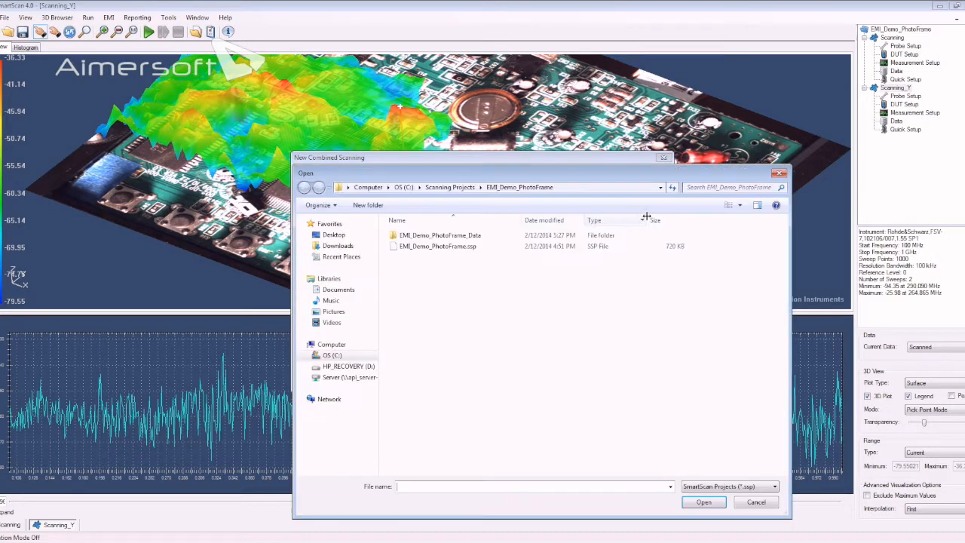
pyautogui.click(441, 248)
pyautogui.click(703, 502)
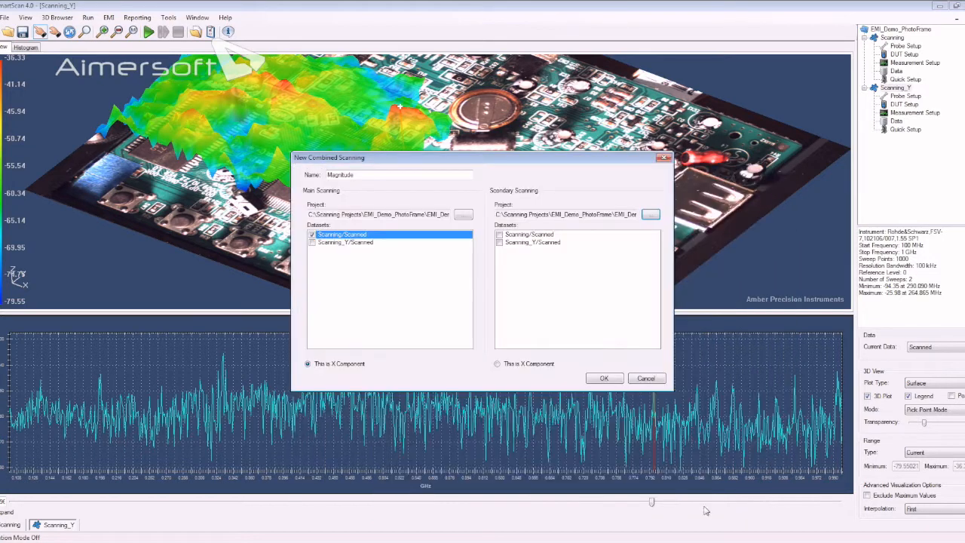
pyautogui.click(500, 243)
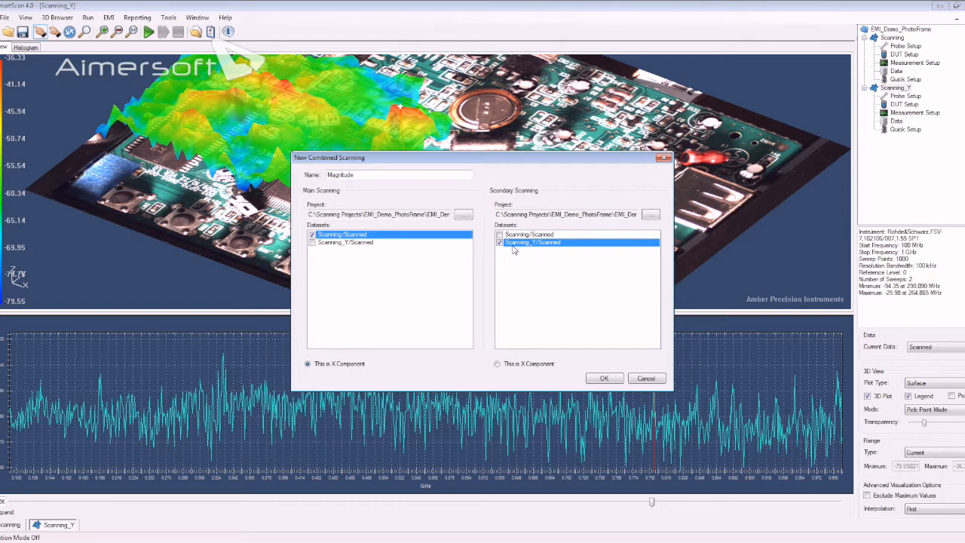
pyautogui.click(602, 378)
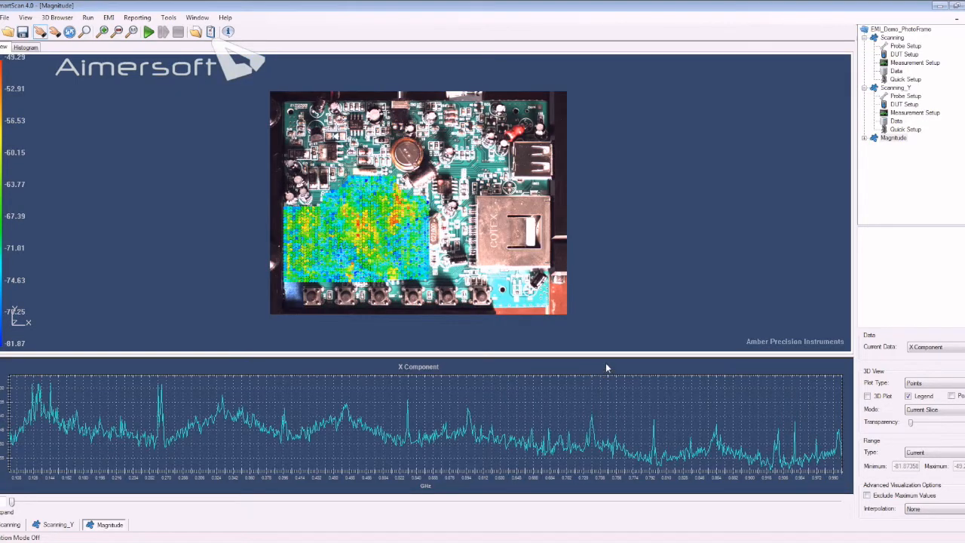
# - Show the Magnitude data of the combined scanning and set its plot type to Surface
pyautogui.click(927, 348)
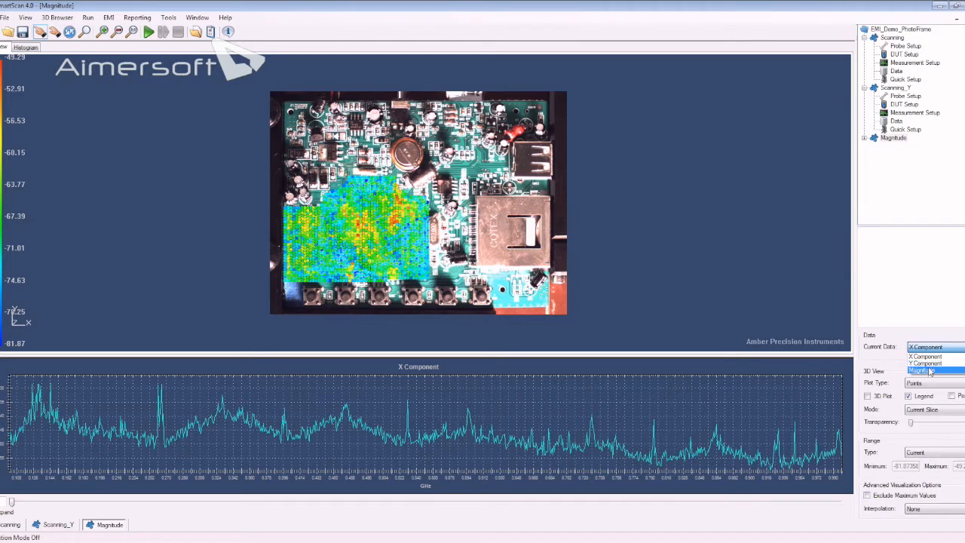
pyautogui.click(931, 370)
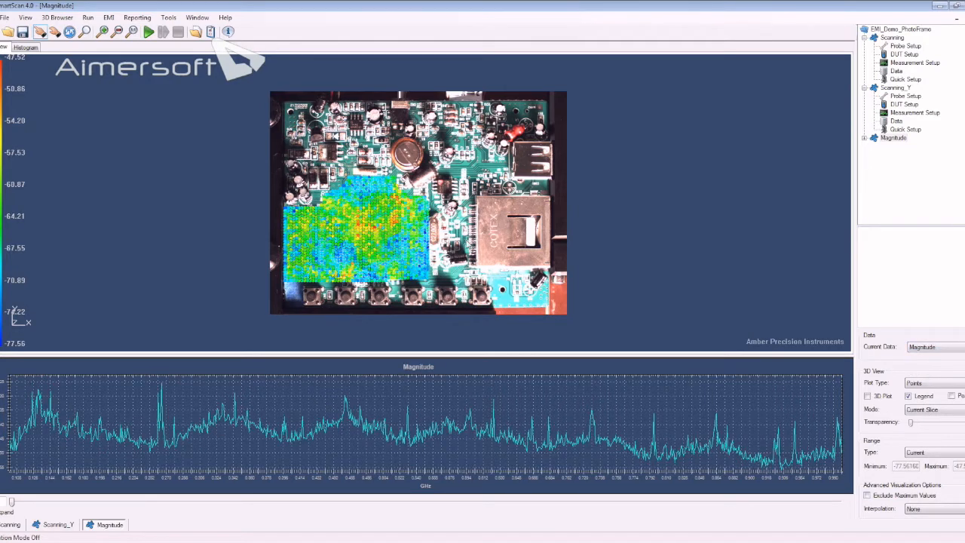
pyautogui.scroll(5, 428, 214)
pyautogui.click(920, 411)
pyautogui.click(919, 384)
pyautogui.click(920, 384)
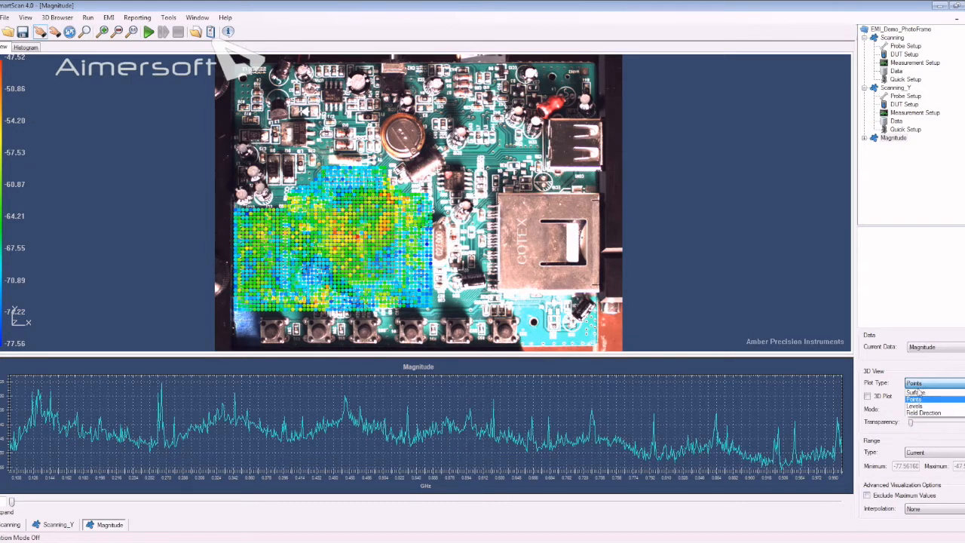
pyautogui.click(916, 399)
# - Make the magnitude surface partly transparent so the board shows through
pyautogui.scroll(3, 439, 214)
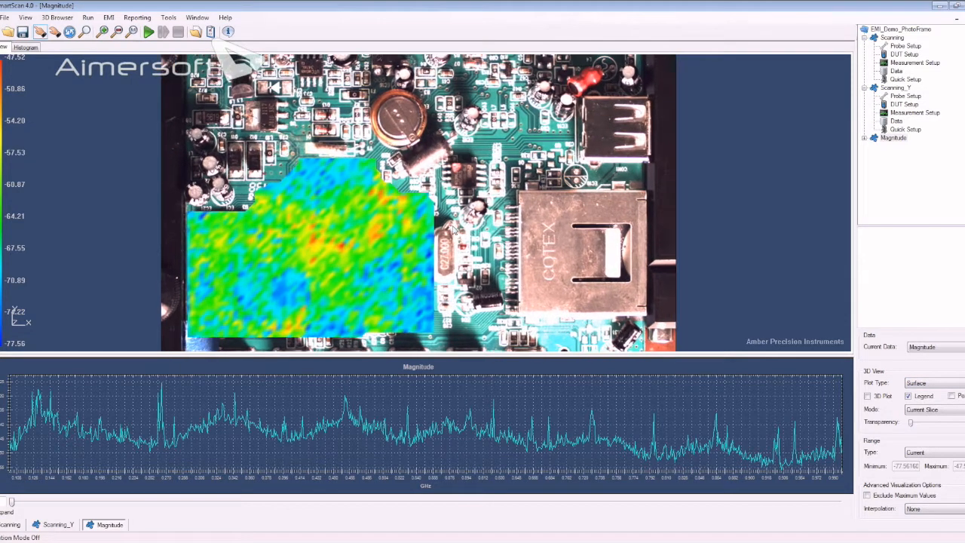
pyautogui.moveTo(454, 232); pyautogui.dragTo(454, 216)
pyautogui.scroll(1, 454, 216)
pyautogui.moveTo(910, 422); pyautogui.dragTo(924, 423)
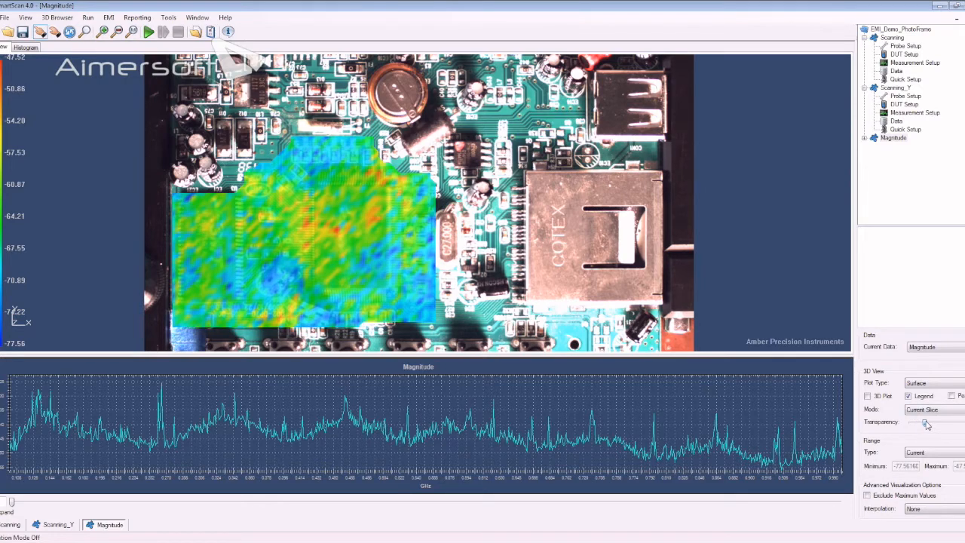
# - View the magnitude surface at the frequency slices of about 0.26, 0.34, 0.46 and 0.53 GHz
pyautogui.moveTo(14, 503); pyautogui.dragTo(168, 519)
pyautogui.moveTo(319, 275)
pyautogui.mouseDown()
pyautogui.moveTo(344, 254)
pyautogui.moveTo(302, 183)
pyautogui.moveTo(316, 217)
pyautogui.mouseUp()
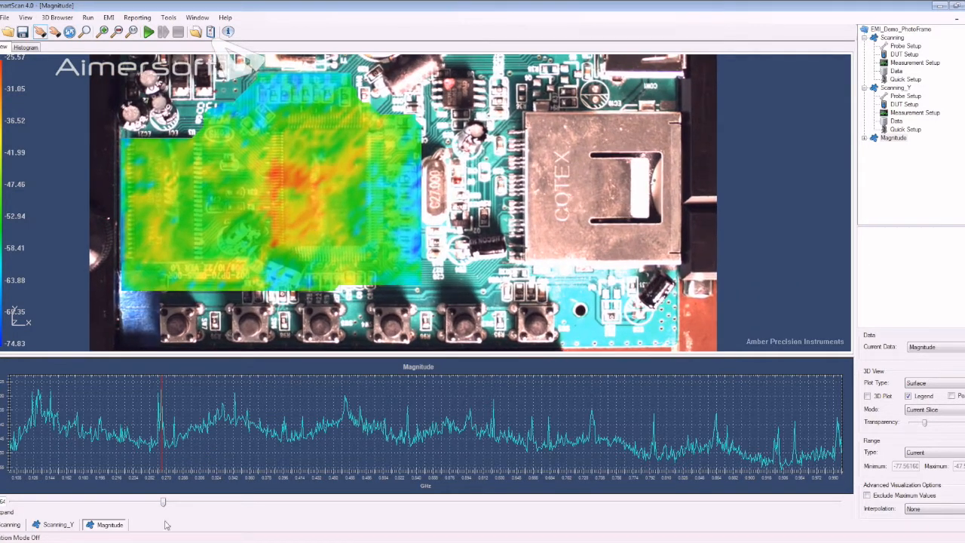
pyautogui.moveTo(164, 503); pyautogui.dragTo(237, 509)
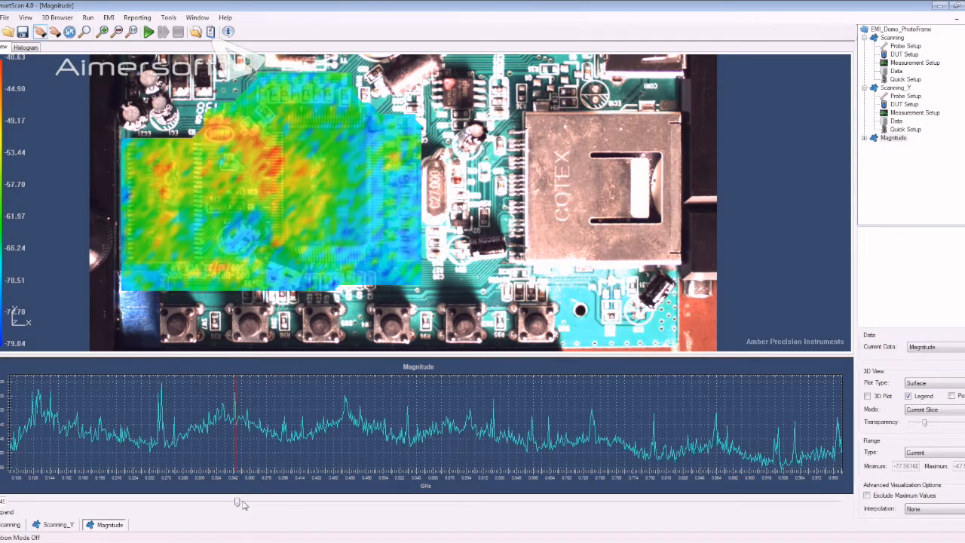
pyautogui.moveTo(237, 503); pyautogui.dragTo(346, 503)
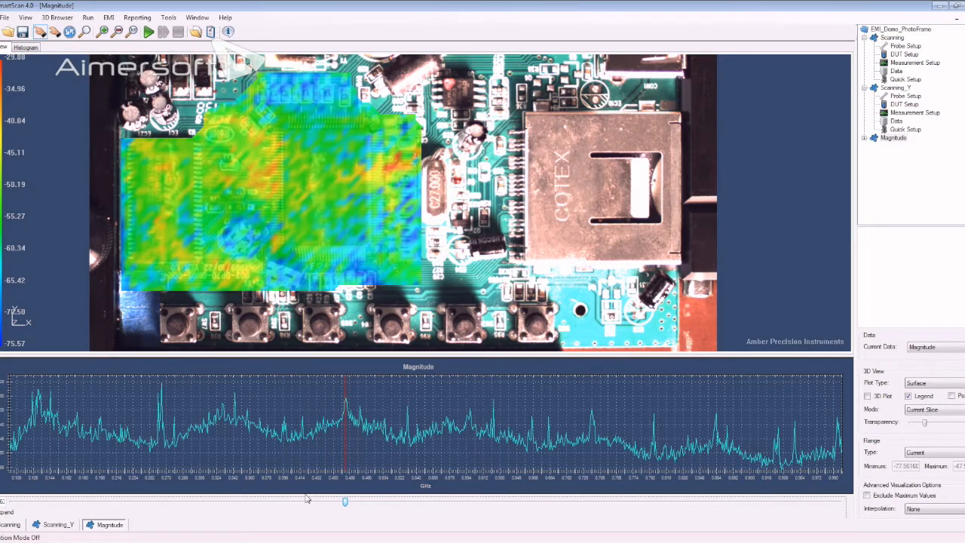
pyautogui.moveTo(345, 501); pyautogui.dragTo(407, 500)
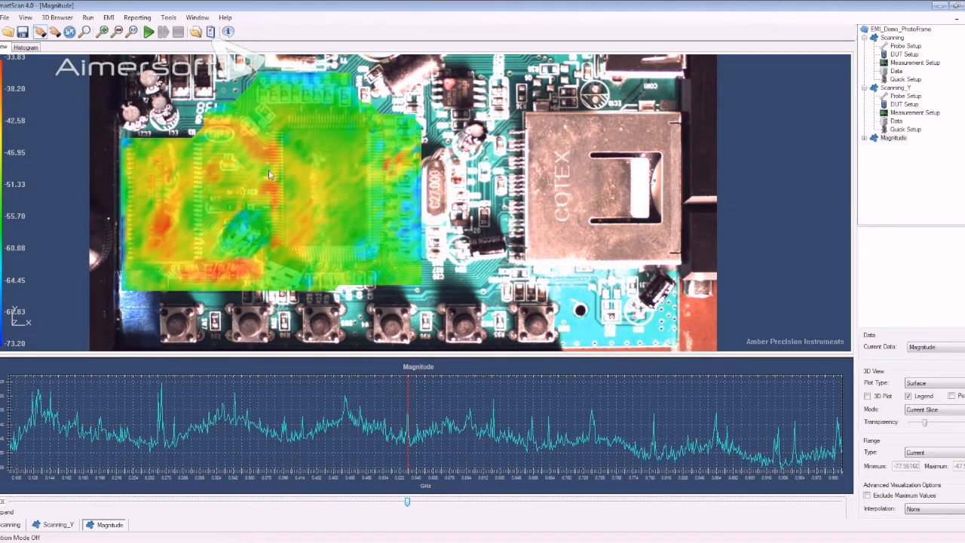
# - Reduce the surface's transparency slightly and move the frequency slice onto the peak at about 0.62 GHz
pyautogui.click(925, 424)
pyautogui.moveTo(925, 425); pyautogui.dragTo(920, 427)
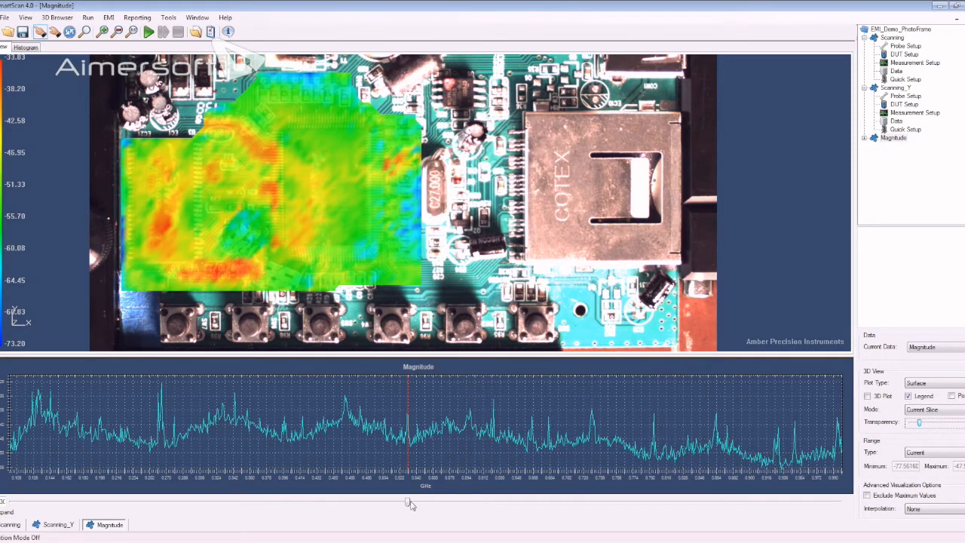
pyautogui.click(415, 503)
pyautogui.moveTo(414, 504); pyautogui.dragTo(495, 502)
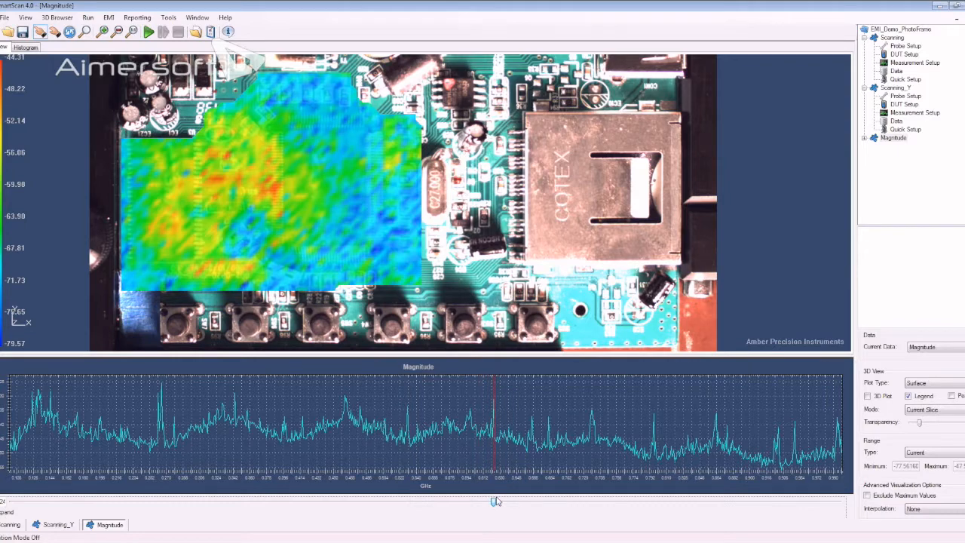
pyautogui.press('Left')
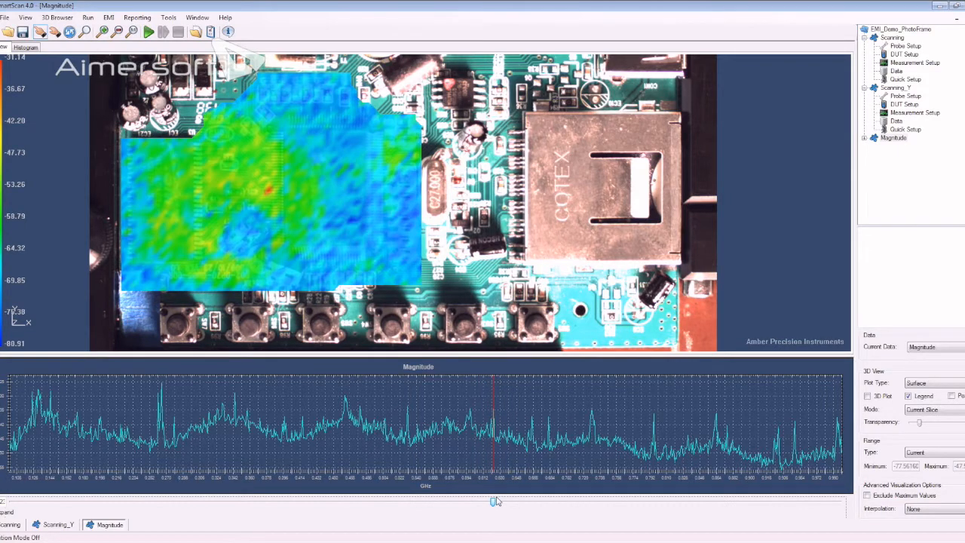
# - Compare neighbouring frequency slices around 0.86 GHz, and move the slice to about 0.79 GHz
pyautogui.moveTo(496, 503); pyautogui.dragTo(712, 506)
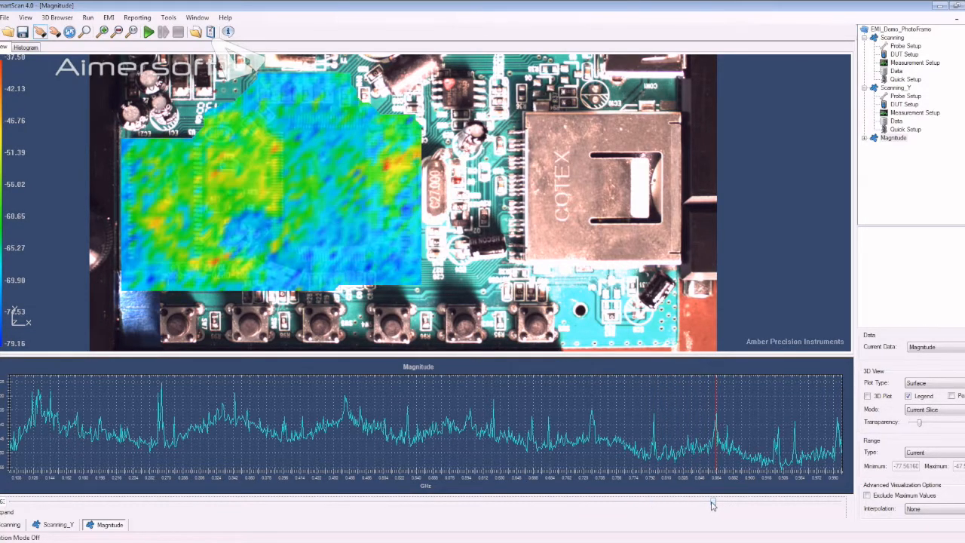
pyautogui.press('Right')
pyautogui.press('Right')
pyautogui.press('Left')
pyautogui.press('Right')
pyautogui.press('Left')
pyautogui.press('Left')
pyautogui.press('Right')
pyautogui.press('Right')
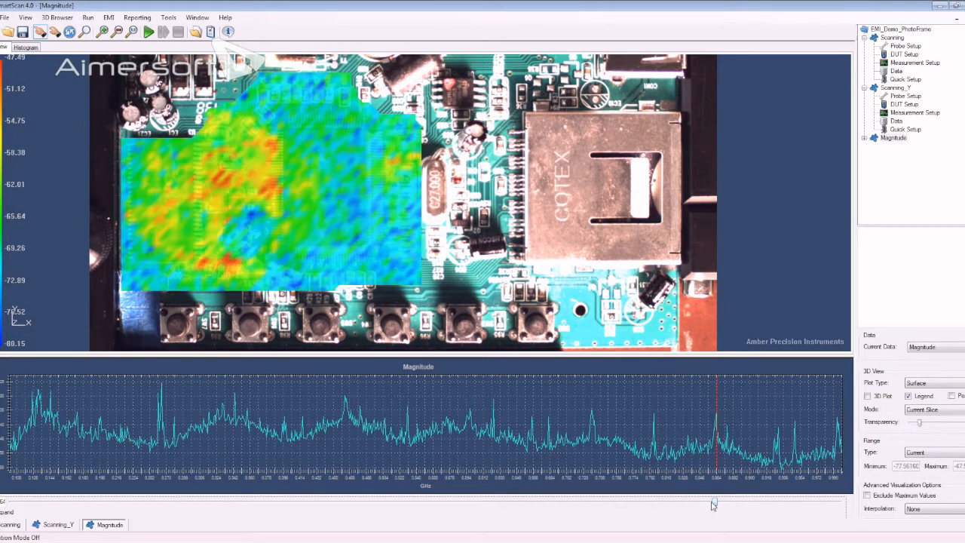
pyautogui.moveTo(714, 506); pyautogui.dragTo(654, 508)
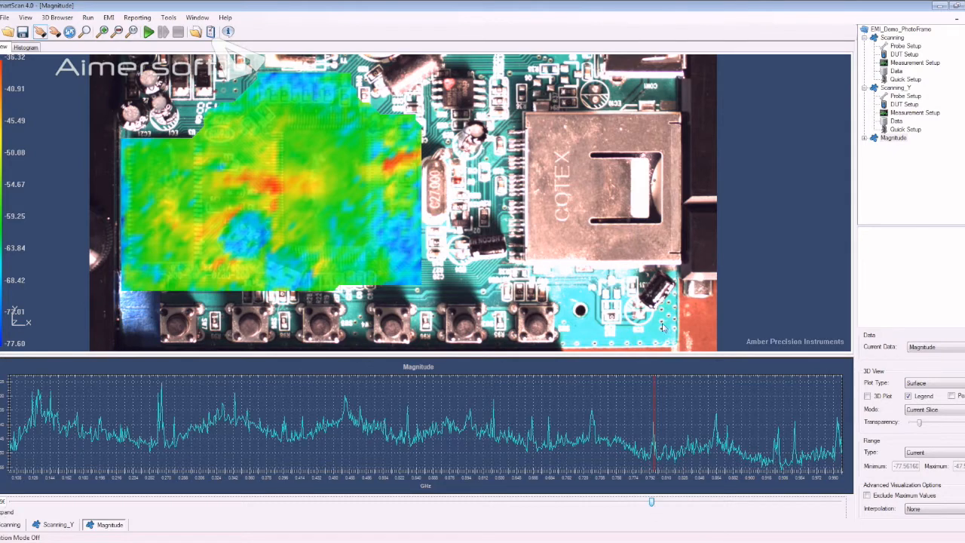
# - Turn on the 3D plot for the magnitude surface and frame the scanned area in a near top-down view
pyautogui.click(867, 396)
pyautogui.moveTo(518, 265)
pyautogui.mouseDown()
pyautogui.moveTo(507, 229)
pyautogui.moveTo(516, 264)
pyautogui.mouseUp()
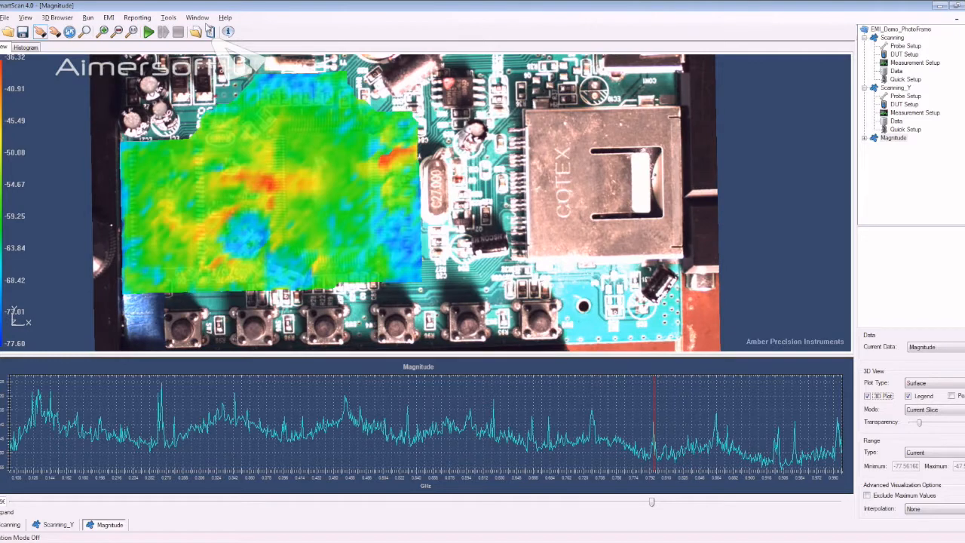
pyautogui.click(132, 32)
pyautogui.scroll(5, 385, 241)
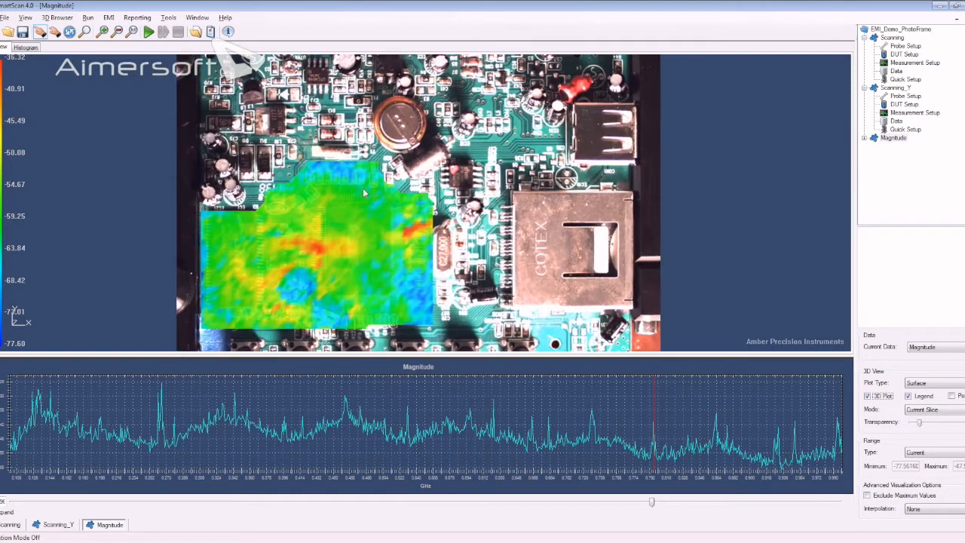
pyautogui.scroll(3, 369, 233)
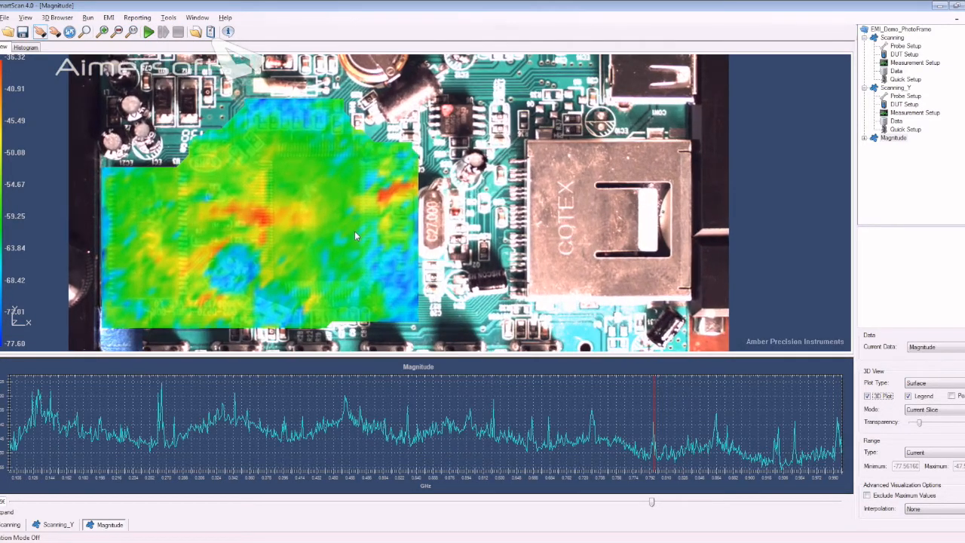
pyautogui.moveTo(395, 249); pyautogui.dragTo(442, 248)
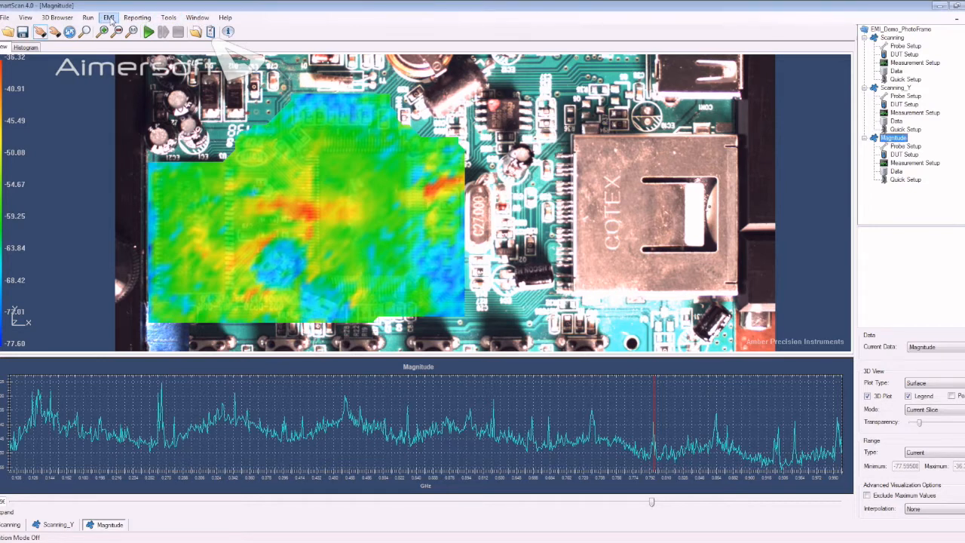
# - Apply the Hx2CableAmpCable probe factor from the probe library to the merged Magnitude data
pyautogui.click(109, 17)
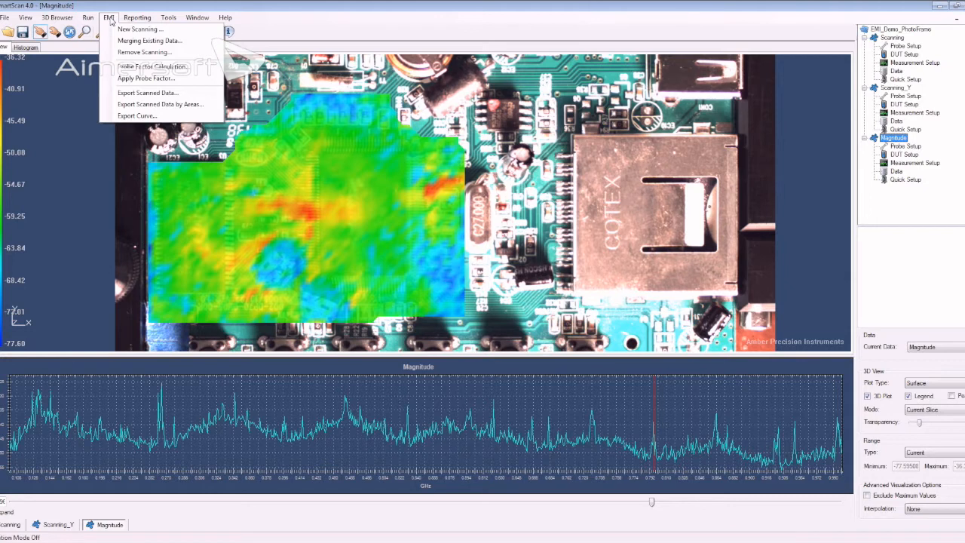
pyautogui.click(137, 81)
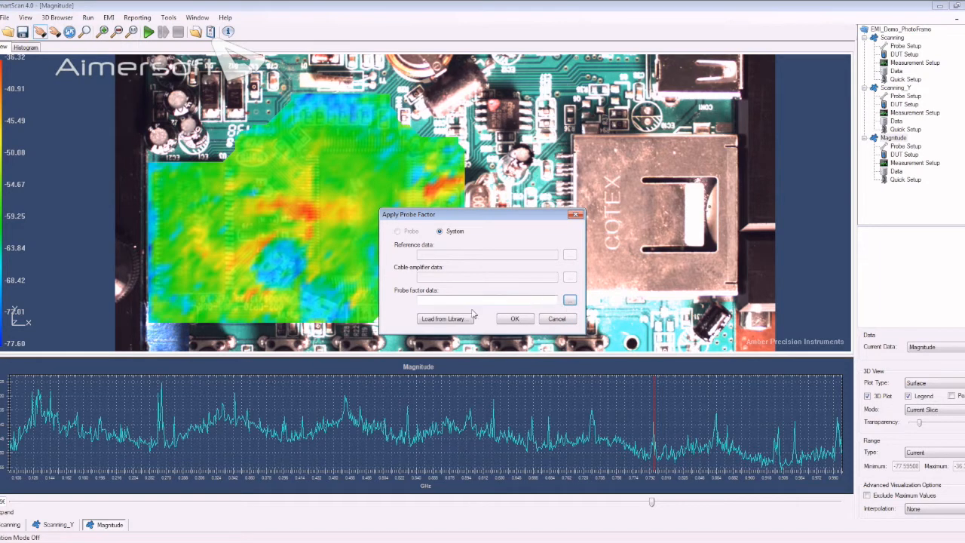
pyautogui.click(449, 319)
pyautogui.click(450, 230)
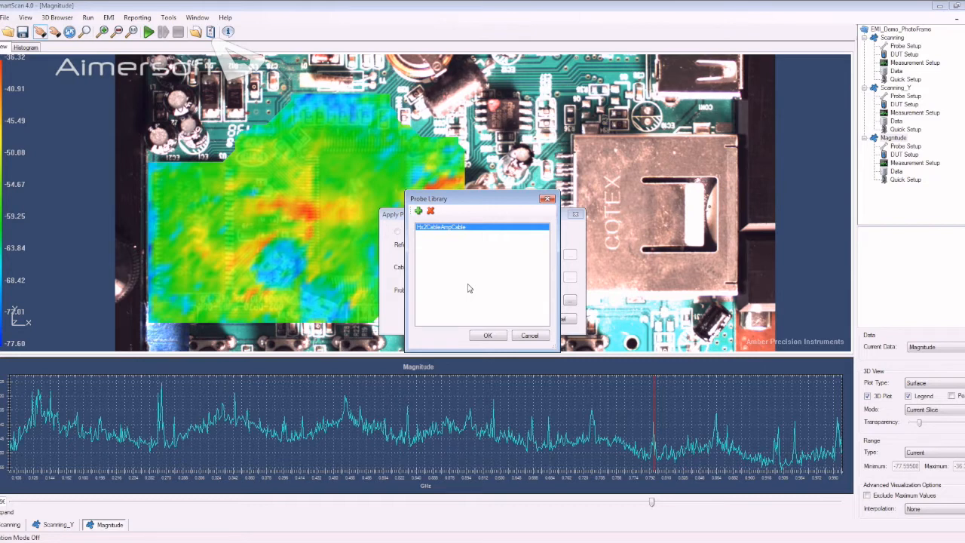
pyautogui.click(487, 336)
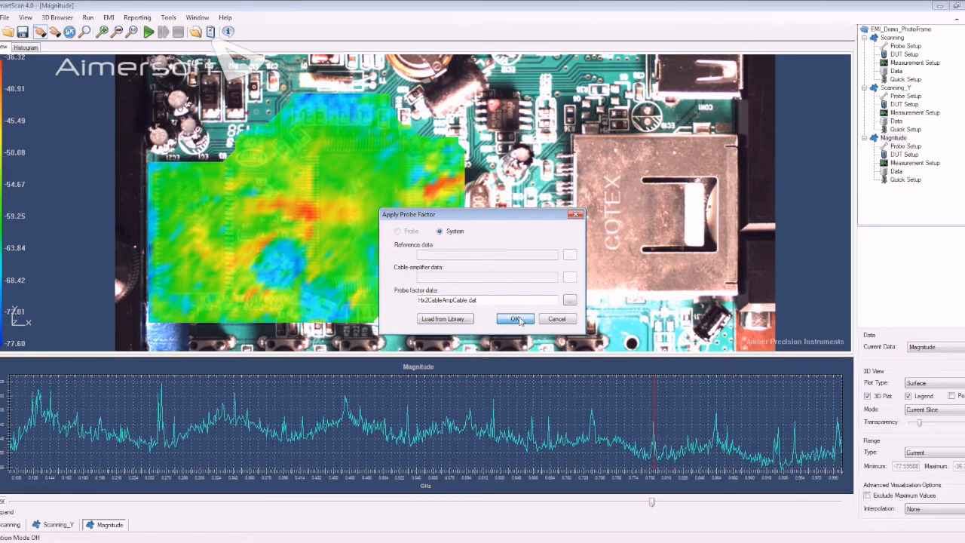
pyautogui.click(516, 319)
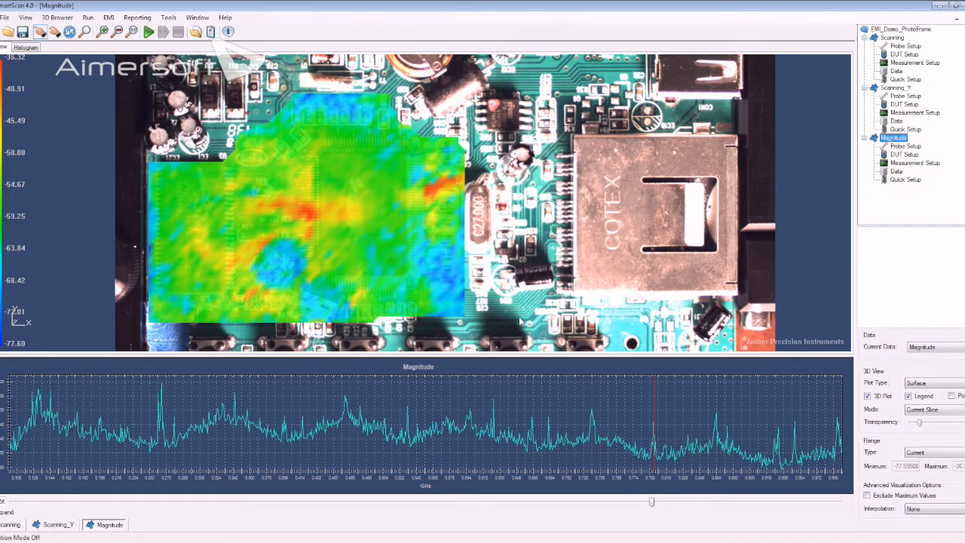
# - Switch the displayed data of the Magnitude scan to Magnitude_Field
pyautogui.click(933, 347)
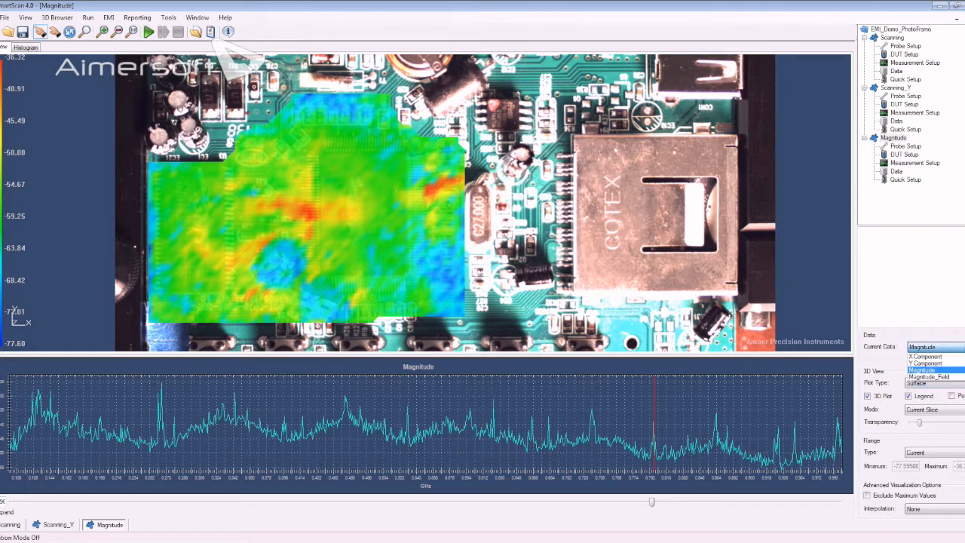
pyautogui.click(954, 376)
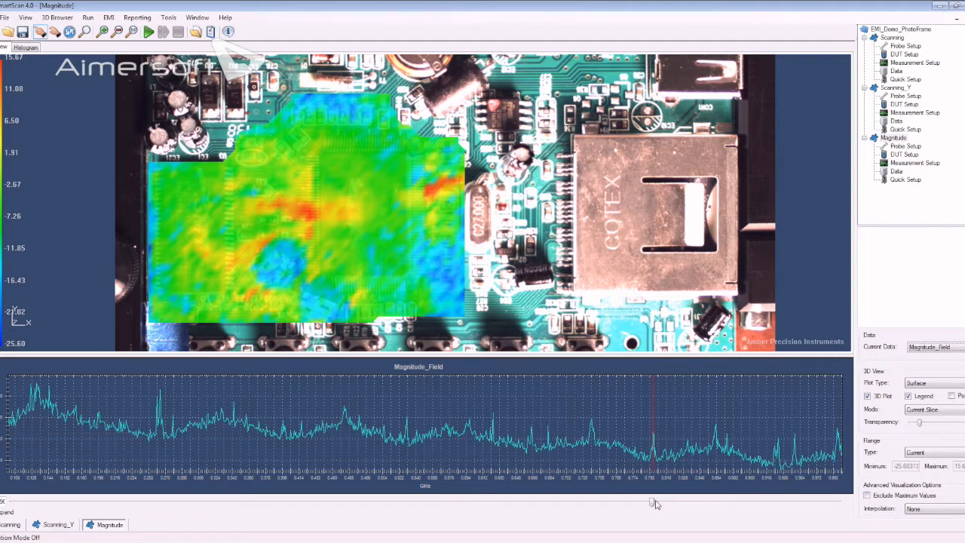
pyautogui.moveTo(651, 504)
pyautogui.mouseDown()
pyautogui.moveTo(133, 503)
pyautogui.moveTo(712, 505)
pyautogui.moveTo(652, 504)
pyautogui.mouseUp()
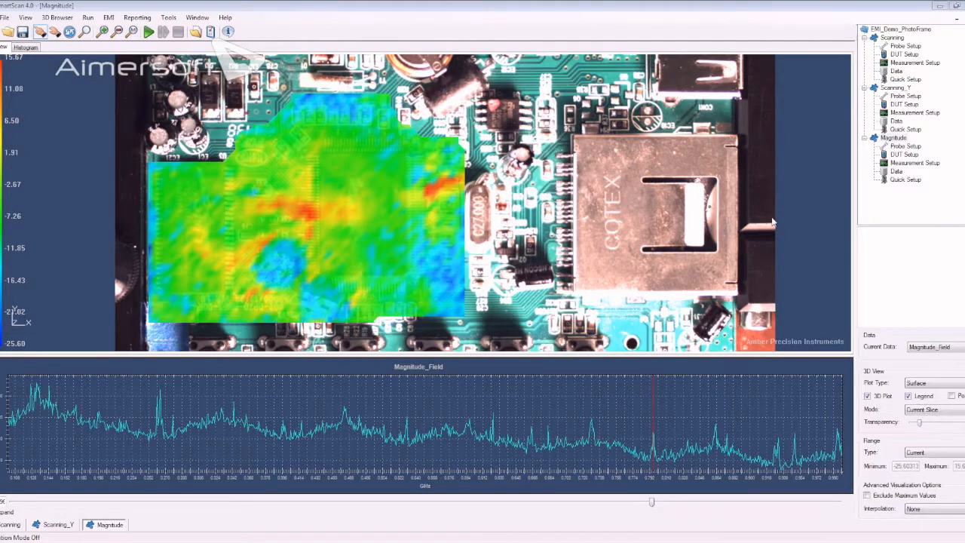
# - Open the report template SmartScan Template2.docx for editing in Word
pyautogui.click(139, 18)
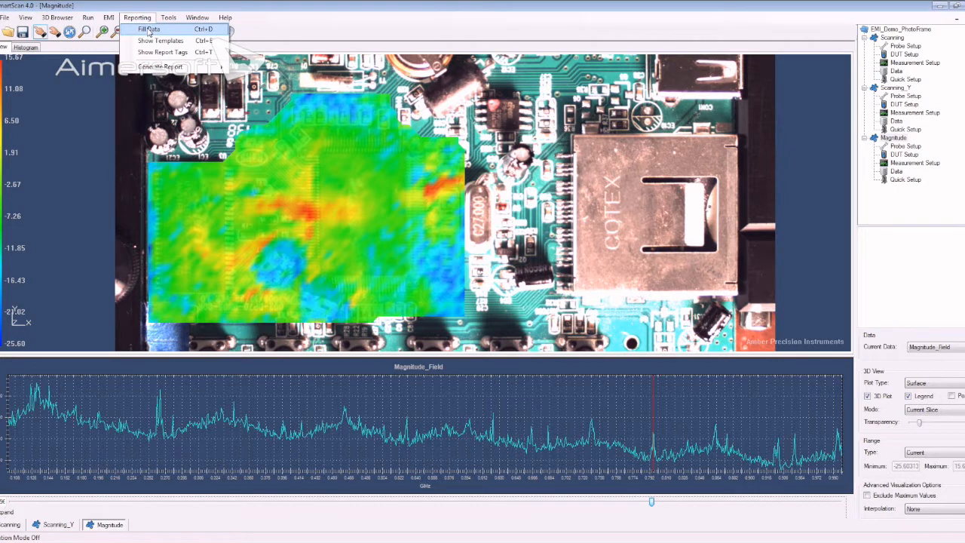
pyautogui.moveTo(160, 68)
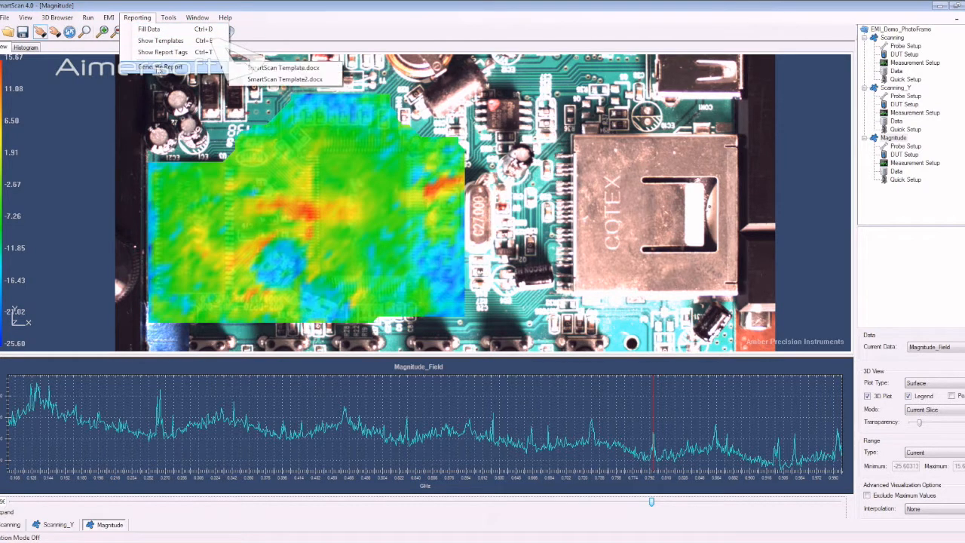
pyautogui.click(168, 40)
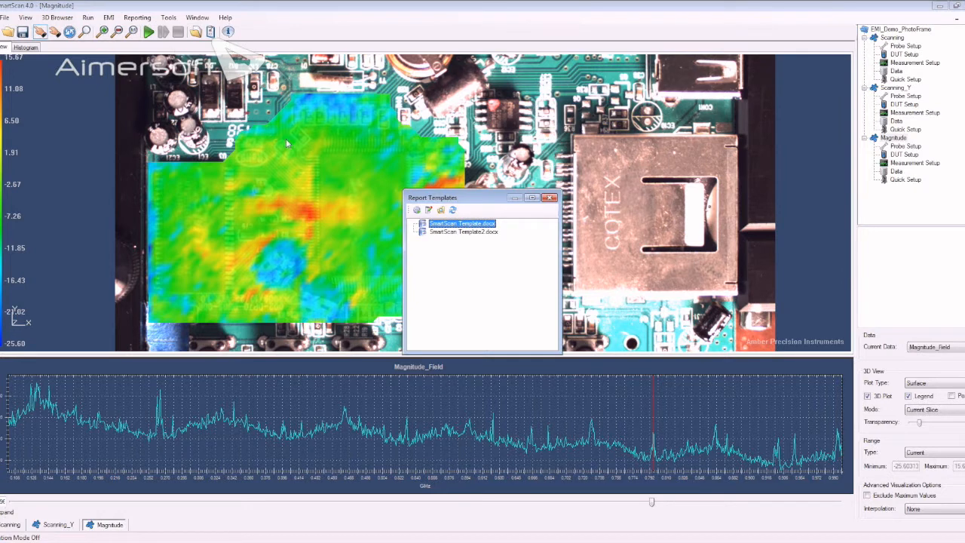
pyautogui.click(458, 232)
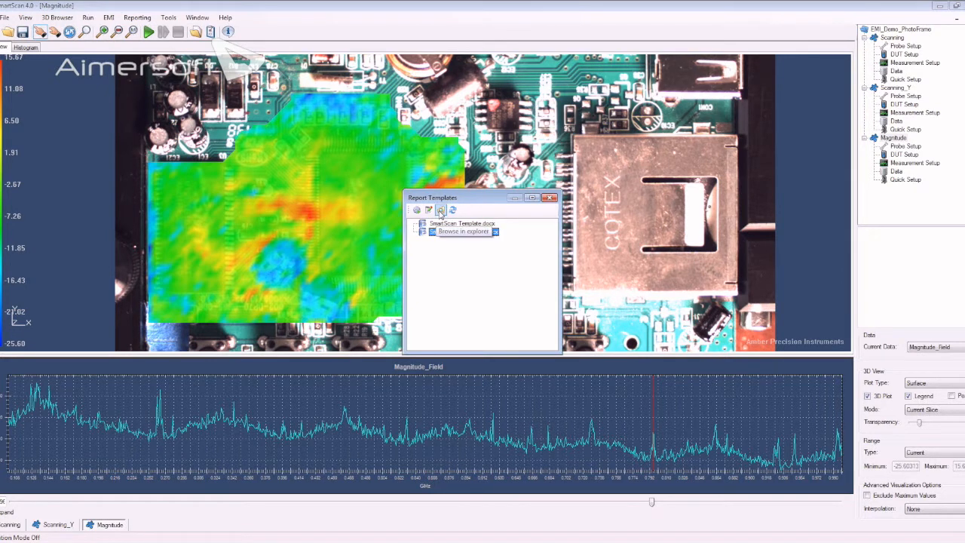
pyautogui.click(428, 210)
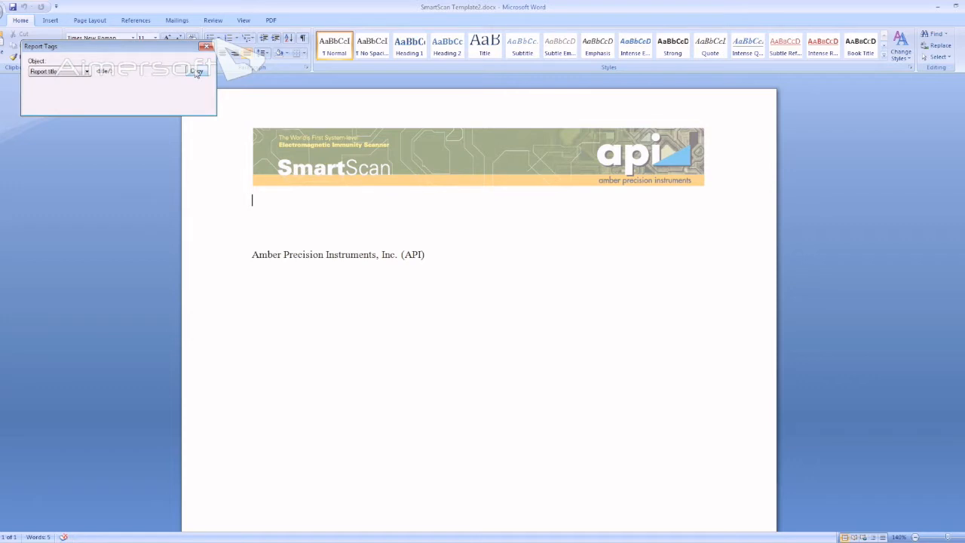
# - Insert the Report title tag <title/> below the header banner and format it with the Title style
pyautogui.moveTo(156, 52); pyautogui.dragTo(157, 96)
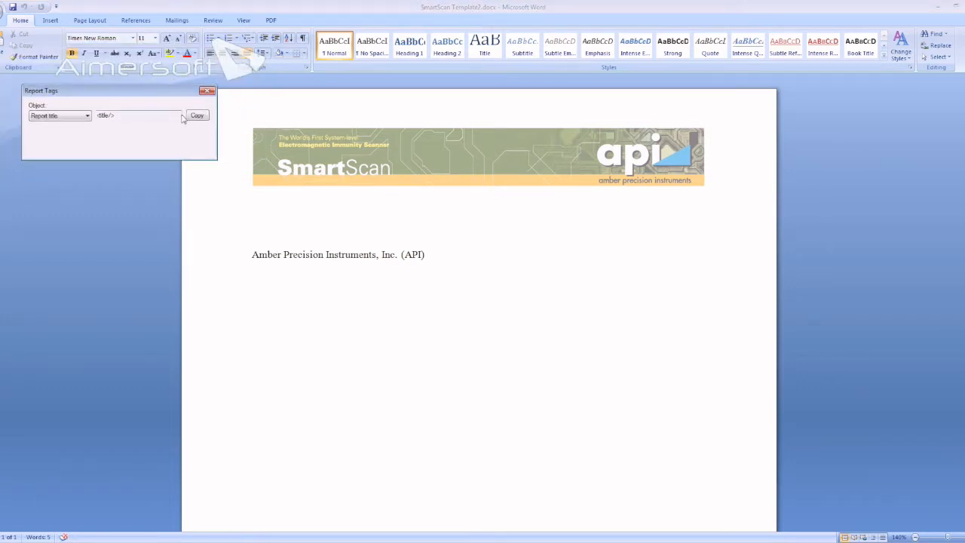
pyautogui.click(86, 117)
pyautogui.click(86, 118)
pyautogui.click(196, 116)
pyautogui.click(268, 213)
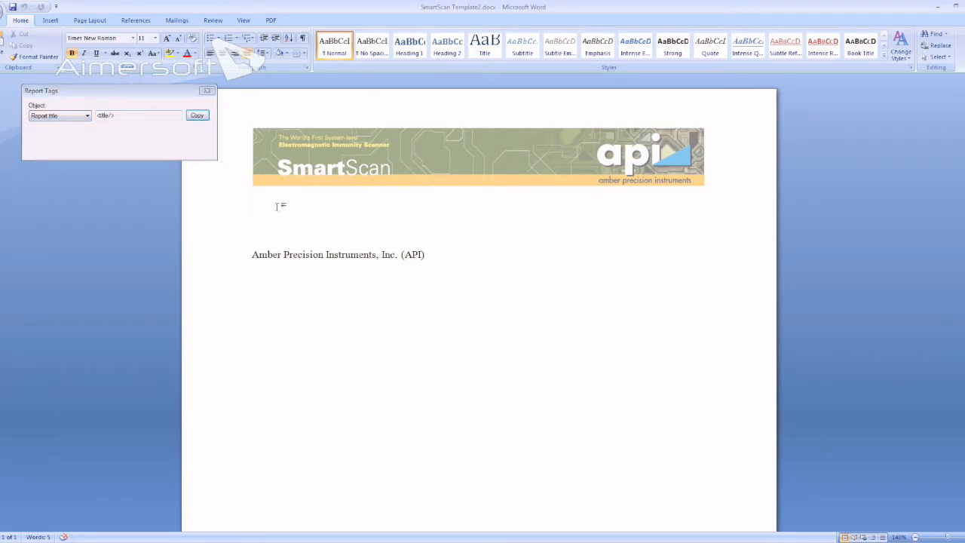
pyautogui.hotkey('ctrl', 'v')
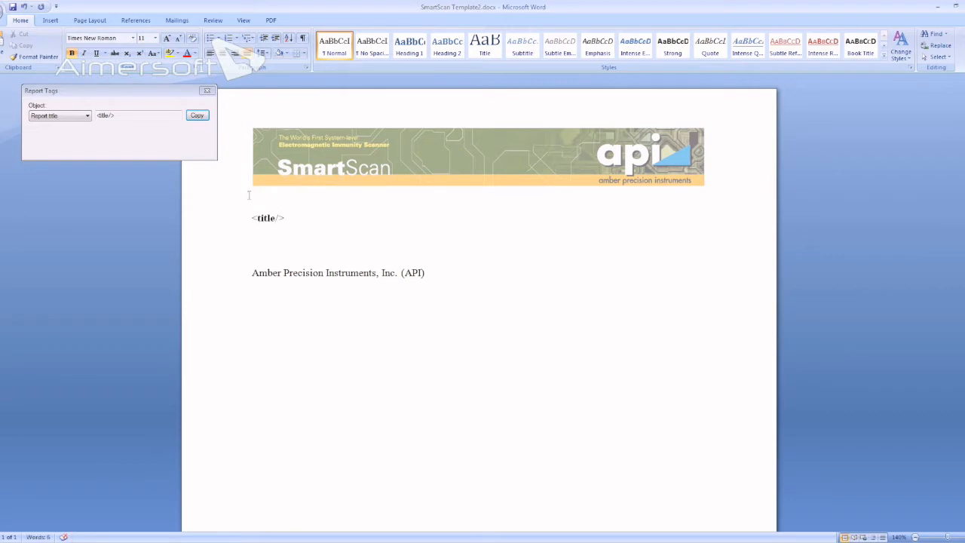
pyautogui.click(209, 219)
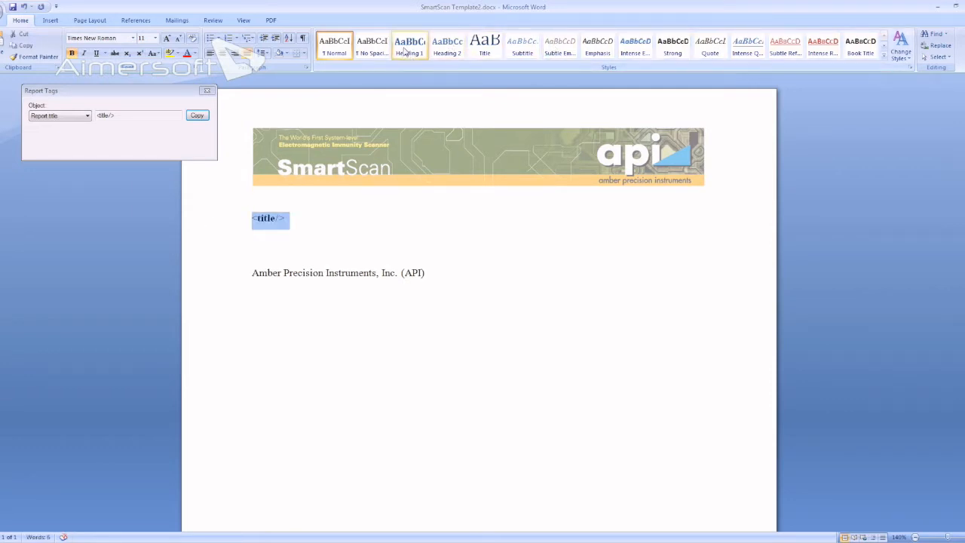
pyautogui.click(485, 53)
pyautogui.click(399, 263)
# - Insert the Report description tag <desc/> under the title and format it with the Subtitle style
pyautogui.click(83, 117)
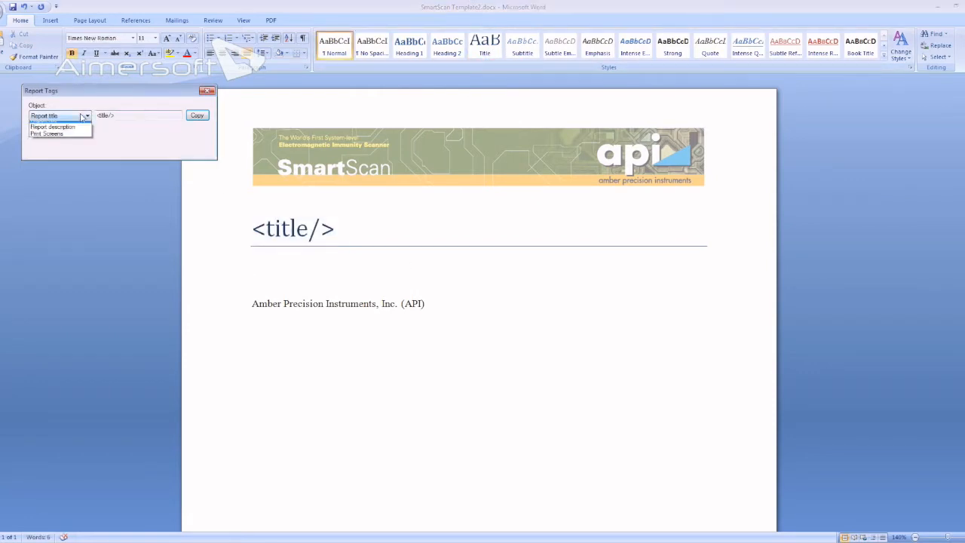
pyautogui.click(53, 127)
pyautogui.click(198, 116)
pyautogui.click(286, 264)
pyautogui.hotkey('ctrl', 'v')
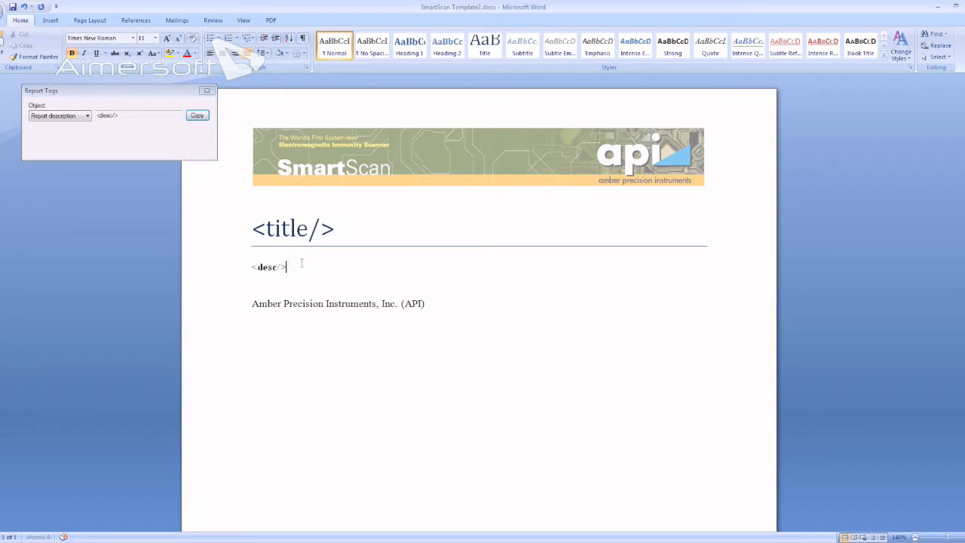
pyautogui.click(205, 271)
pyautogui.click(518, 51)
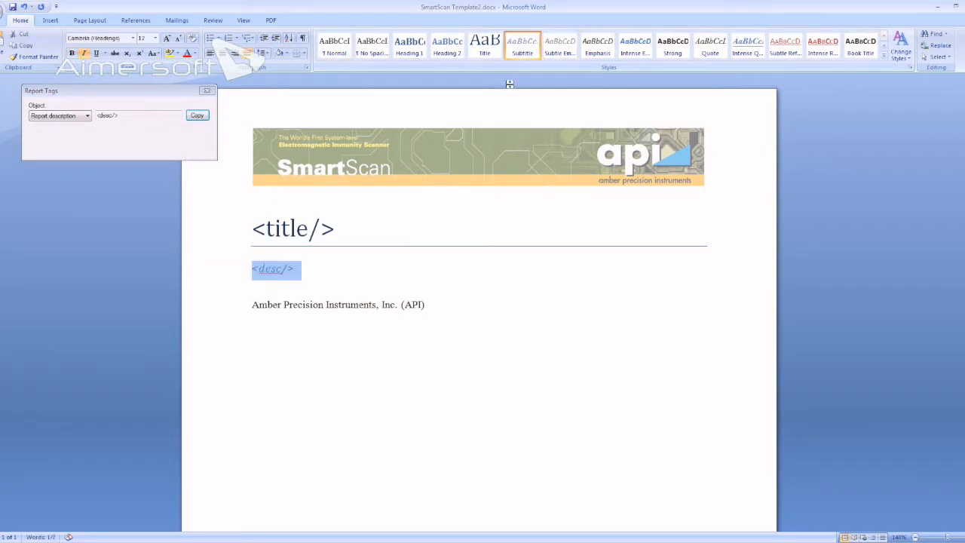
pyautogui.click(339, 278)
# - Insert the Print Screens tag pair <prtsc_table></prtsc_table> in a new paragraph below the Amber Precision Instruments line
pyautogui.press('Return')
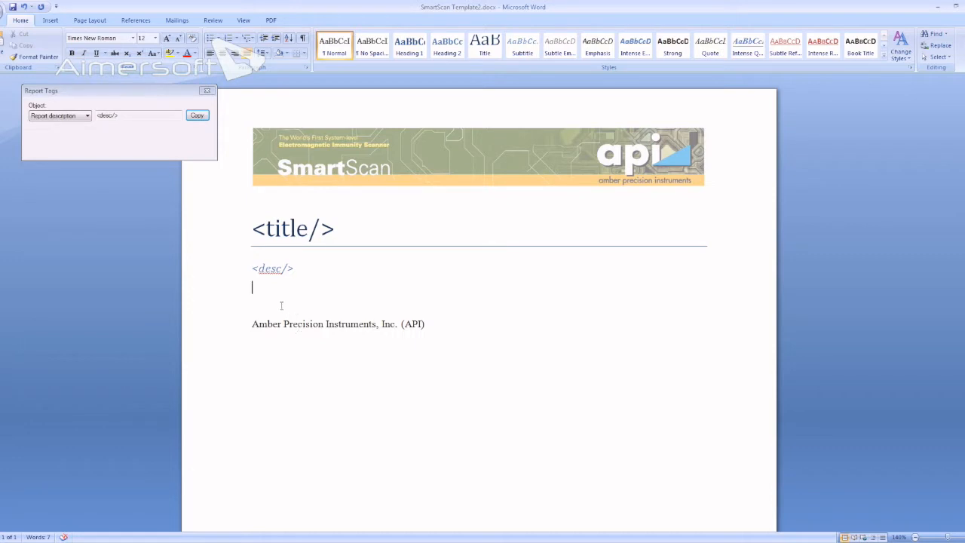
pyautogui.press('Delete')
pyautogui.click(482, 306)
pyautogui.press('Return')
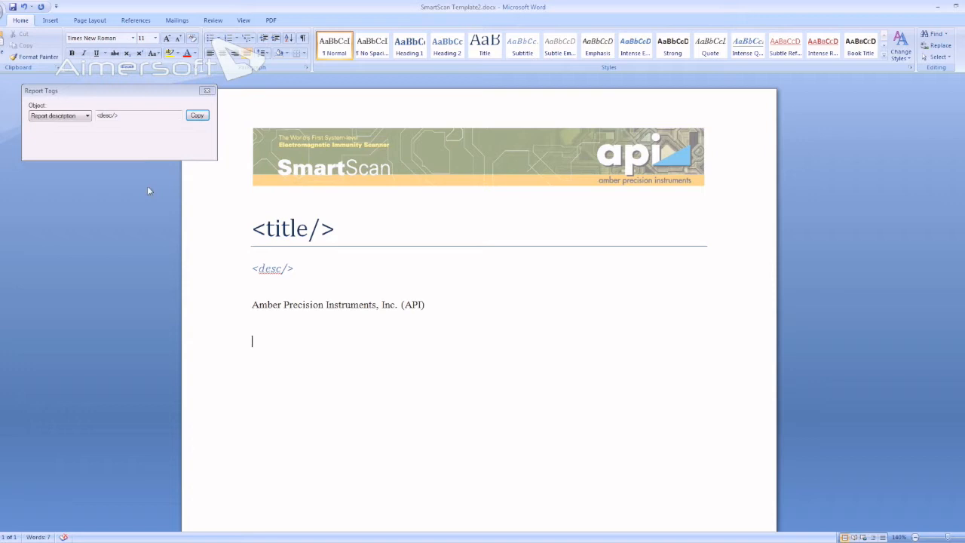
pyautogui.click(87, 117)
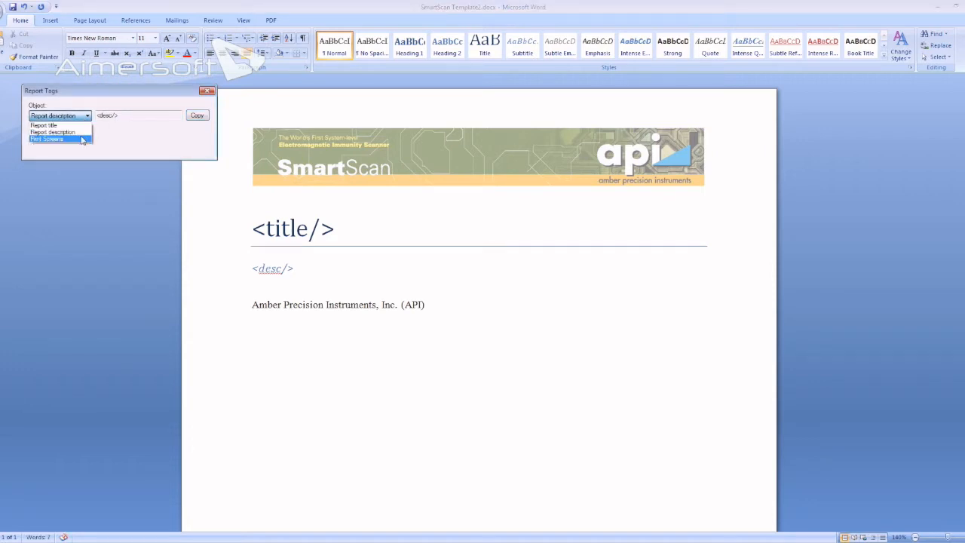
pyautogui.click(83, 139)
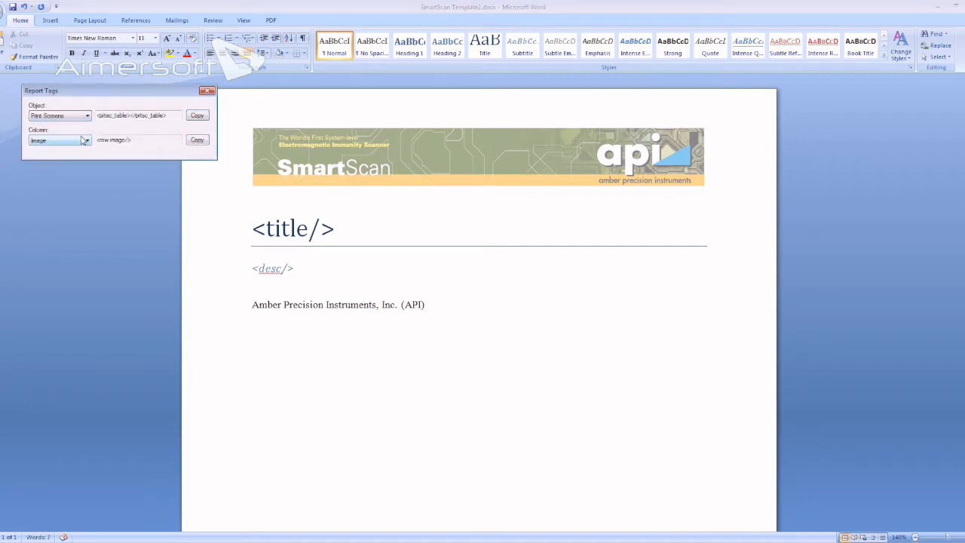
pyautogui.click(197, 116)
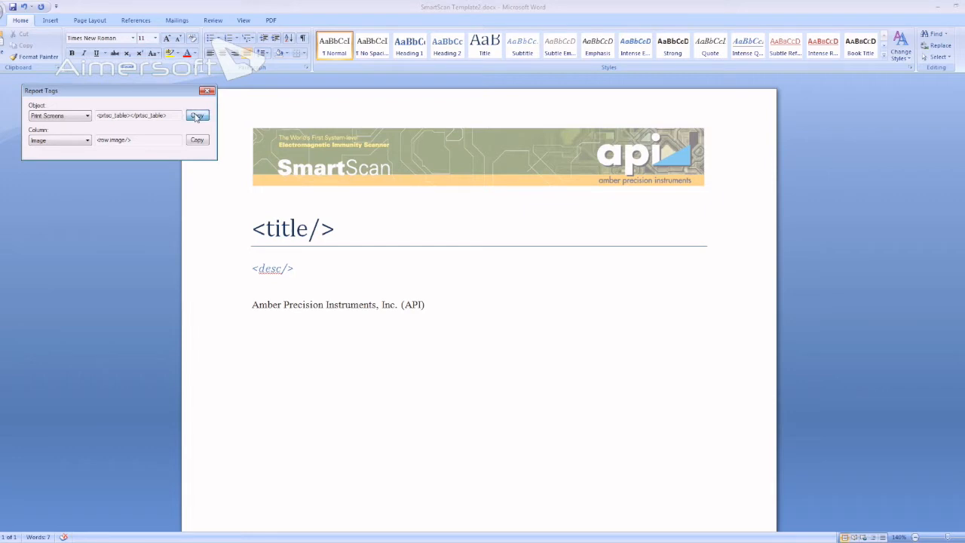
pyautogui.click(264, 327)
pyautogui.hotkey('ctrl', 'v')
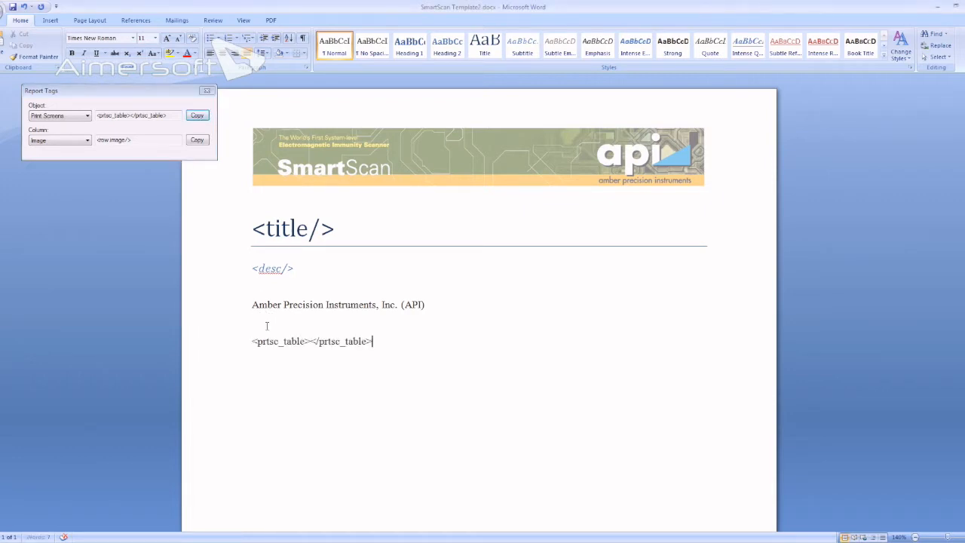
# - Split the prtsc_table tag pair onto separate lines and insert the Image column tag <row.image/> between them
pyautogui.press('Left')
pyautogui.press('Left')
pyautogui.press('Left')
pyautogui.press('Left')
pyautogui.press('Left')
pyautogui.press('Left')
pyautogui.press('Left')
pyautogui.press('Left')
pyautogui.press('Left')
pyautogui.press('Return')
pyautogui.press('Return')
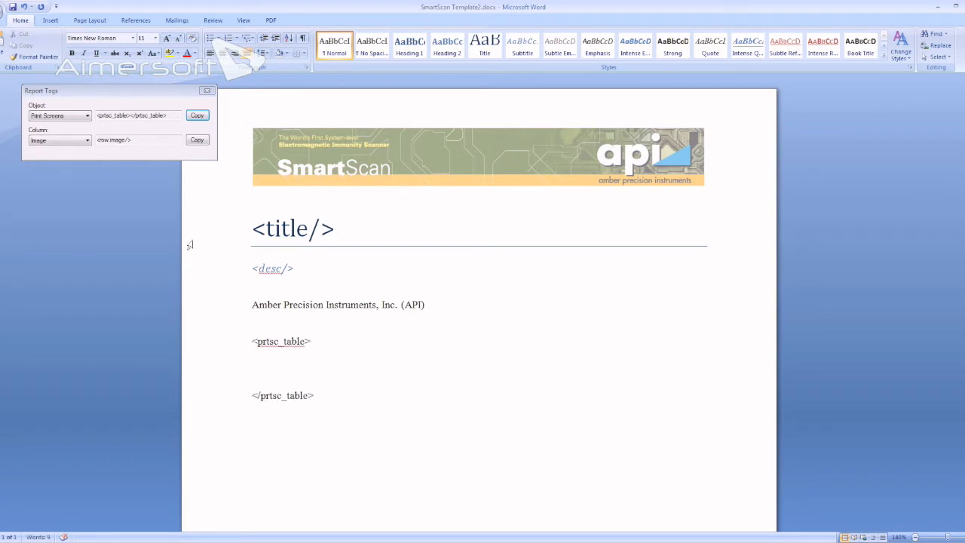
pyautogui.click(199, 141)
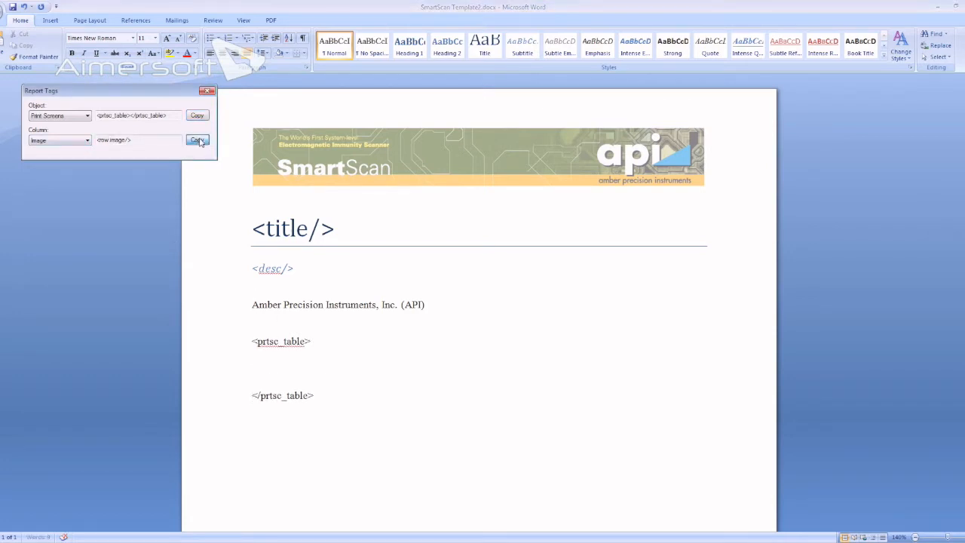
pyautogui.hotkey('ctrl', 'v')
# - Insert the Description column tag <row.desc/> on the line below <row.image/>, leaving no blank line before the closing table tag
pyautogui.click(65, 141)
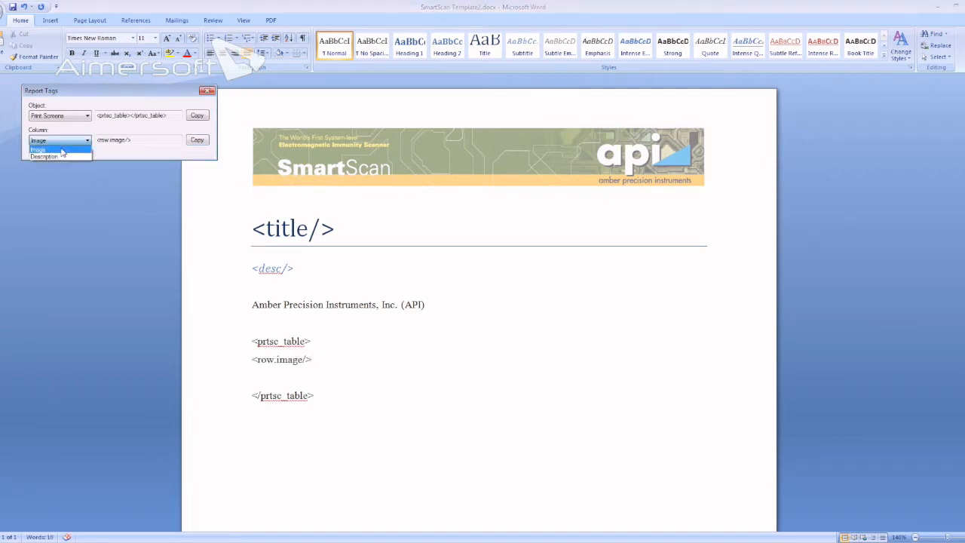
pyautogui.click(61, 156)
pyautogui.click(197, 141)
pyautogui.click(314, 360)
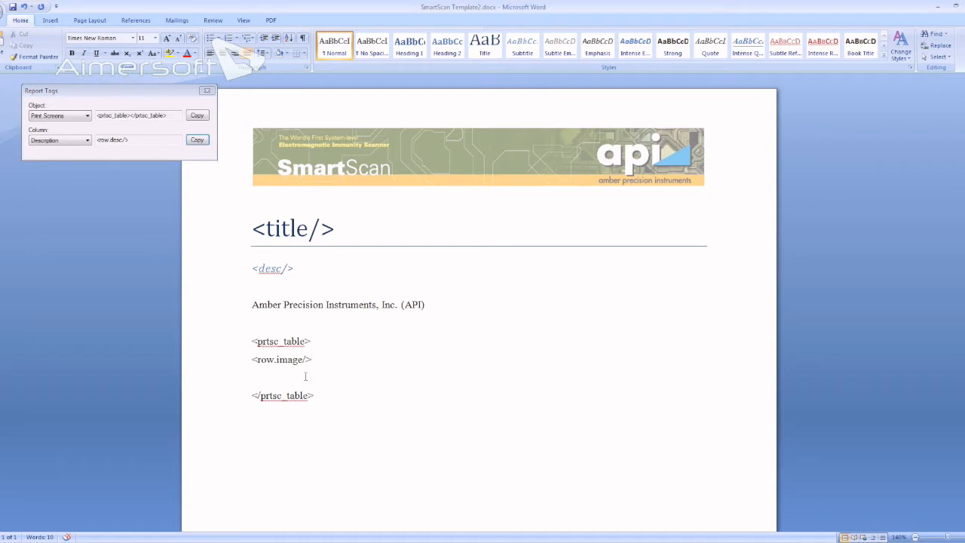
pyautogui.press('Return')
pyautogui.hotkey('ctrl', 'v')
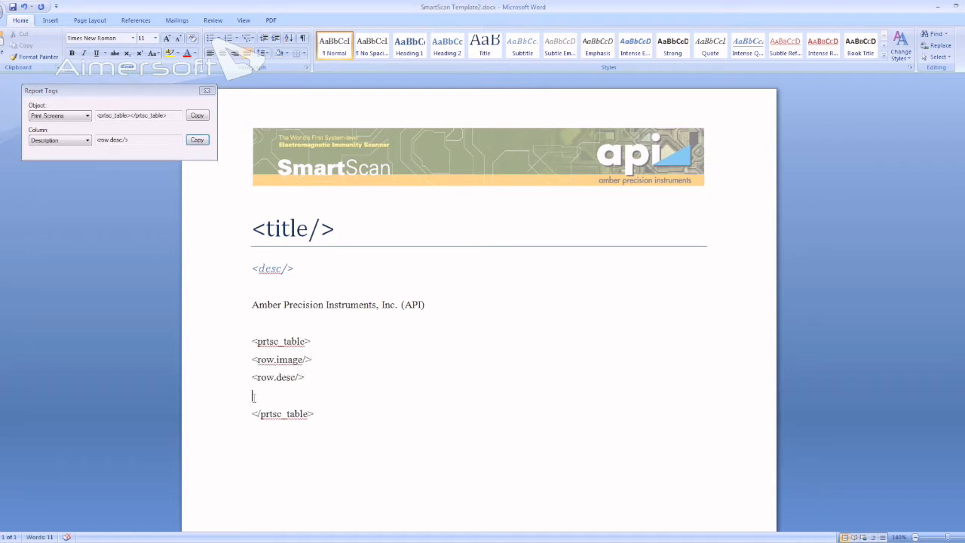
pyautogui.press('BackSpace')
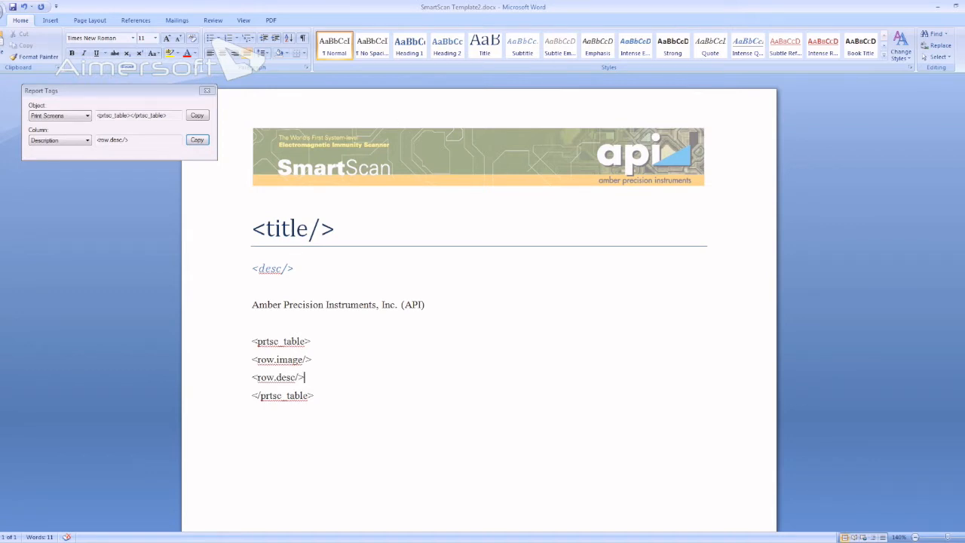
# - Close SmartScan Template2.docx with its changes saved, and close the Report Tags and Report Templates windows
pyautogui.hotkey('ctrl', 'w')
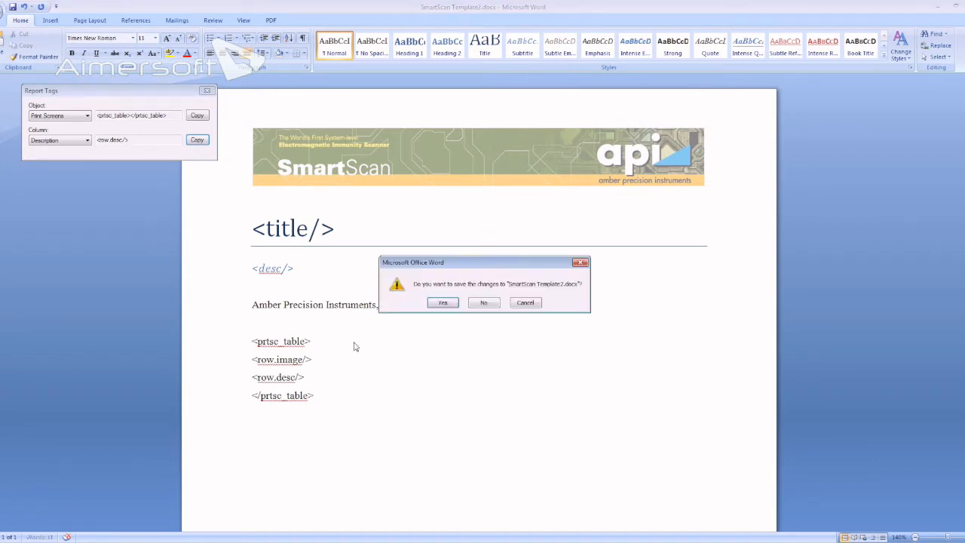
pyautogui.click(448, 304)
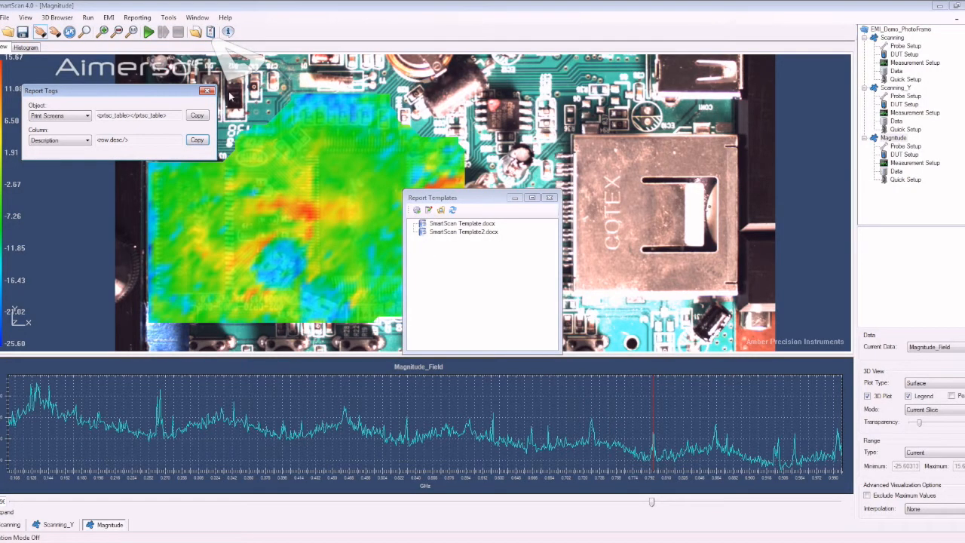
pyautogui.click(210, 91)
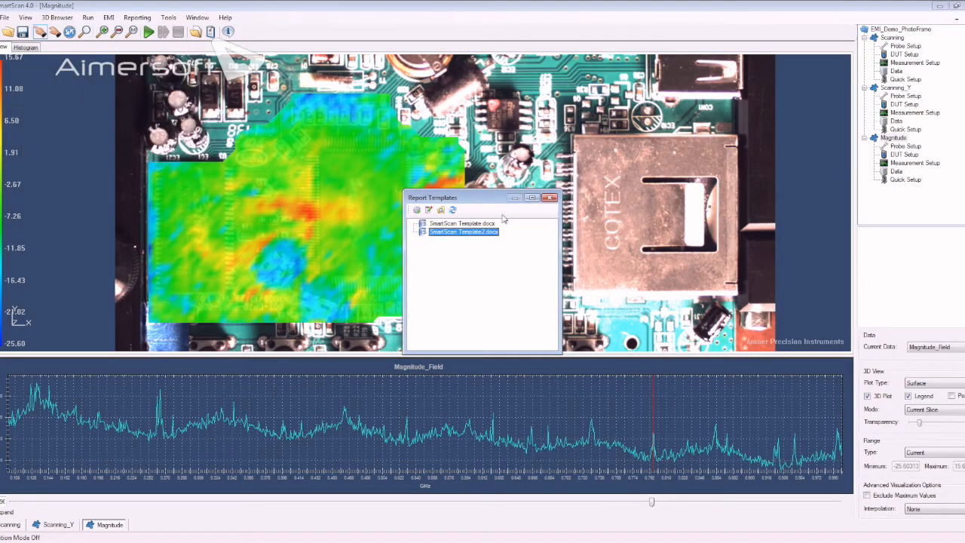
pyautogui.click(550, 197)
# - Fill in the report data with the title Photo Frame EMI Scanning Report and the description Photo Frame Emission Scanning
pyautogui.click(154, 19)
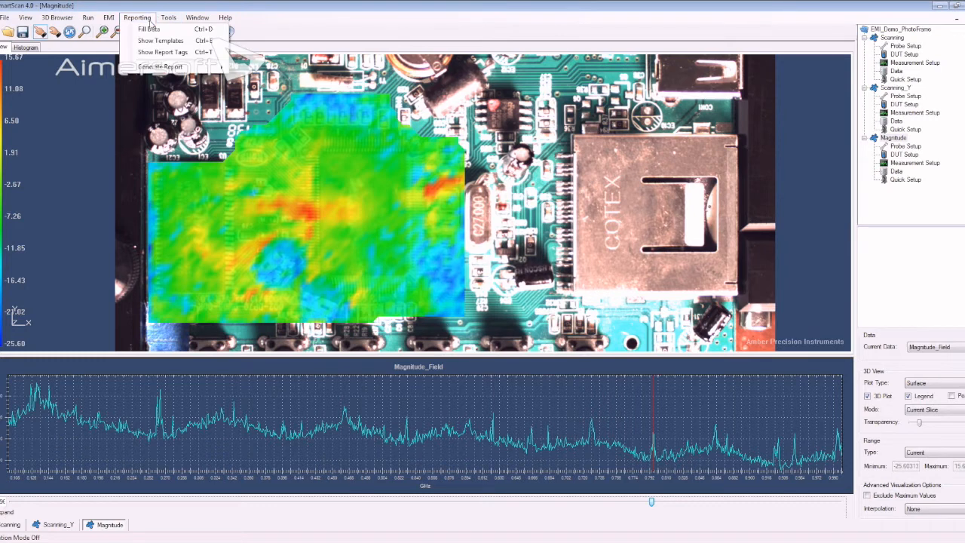
pyautogui.click(150, 30)
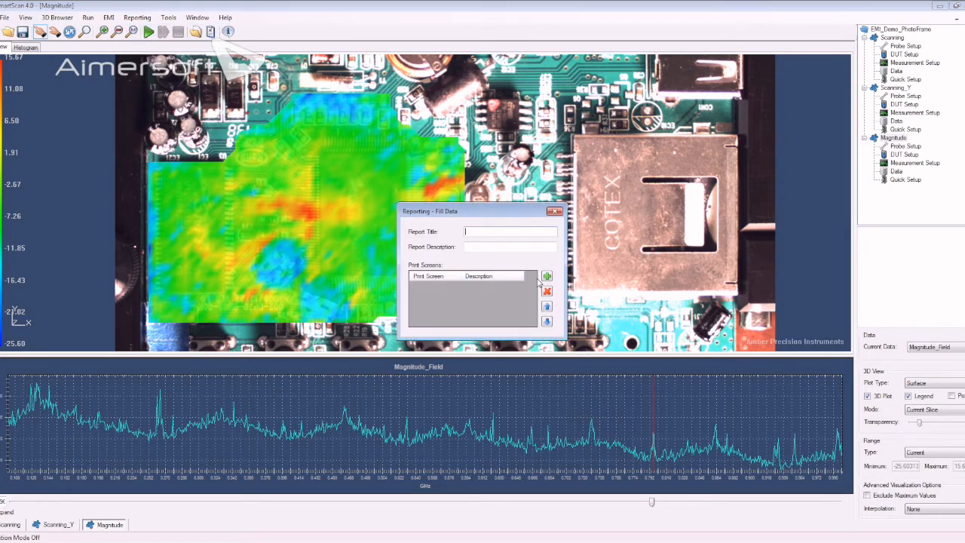
pyautogui.write('Photo Frame EMI Scanning Report')
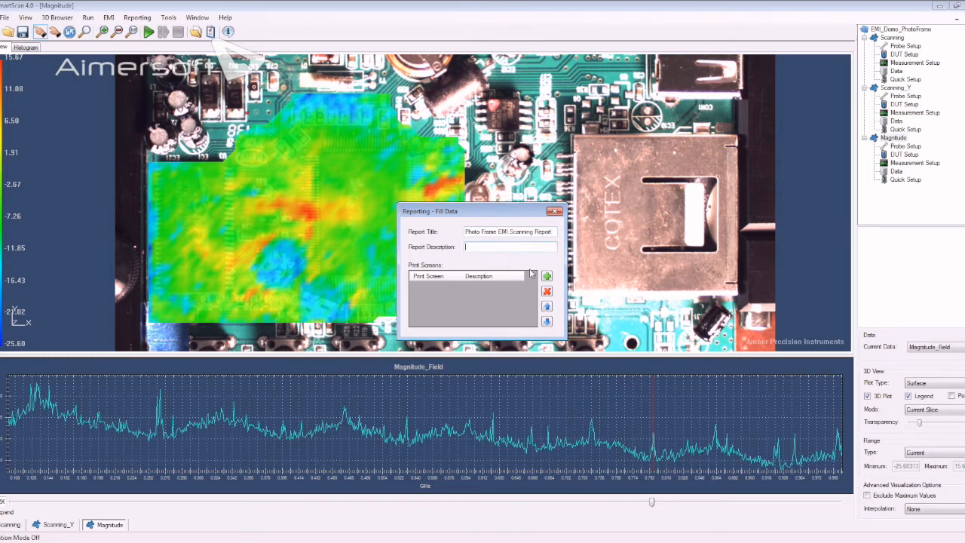
pyautogui.write('Emission Scanning')
pyautogui.click(466, 247)
pyautogui.write('Photo Frame')
# - Set the magnitude plot's interpolation to First and add the 796.396 MHz view to the report's print screens with its default description
pyautogui.click(391, 184)
pyautogui.moveTo(391, 184); pyautogui.dragTo(387, 162)
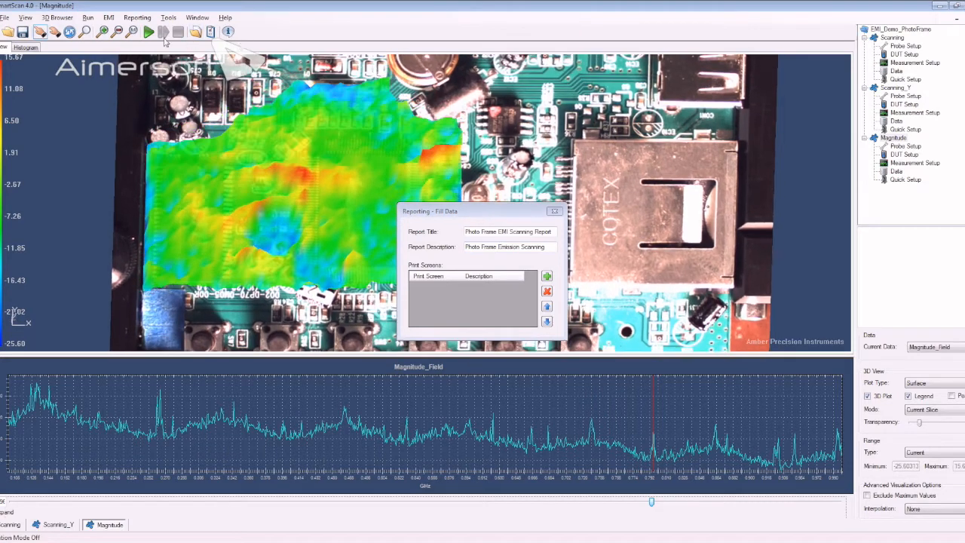
pyautogui.click(132, 32)
pyautogui.scroll(5, 244, 161)
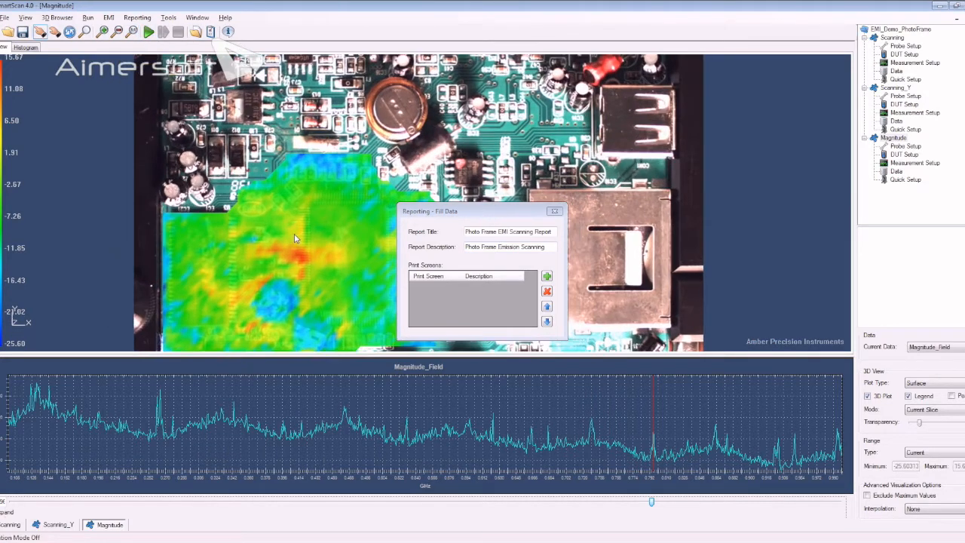
pyautogui.moveTo(264, 158); pyautogui.dragTo(366, 171)
pyautogui.scroll(3, 366, 170)
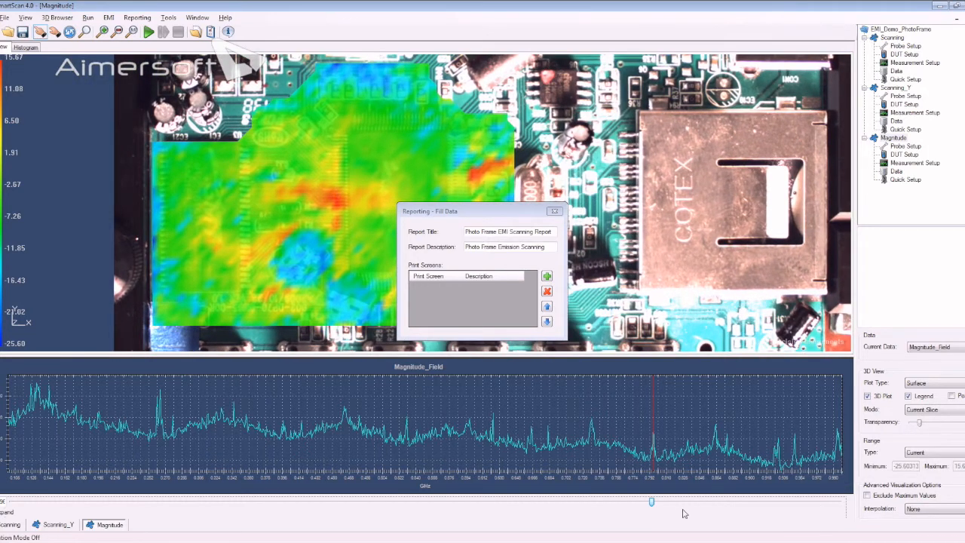
pyautogui.click(929, 509)
pyautogui.click(925, 531)
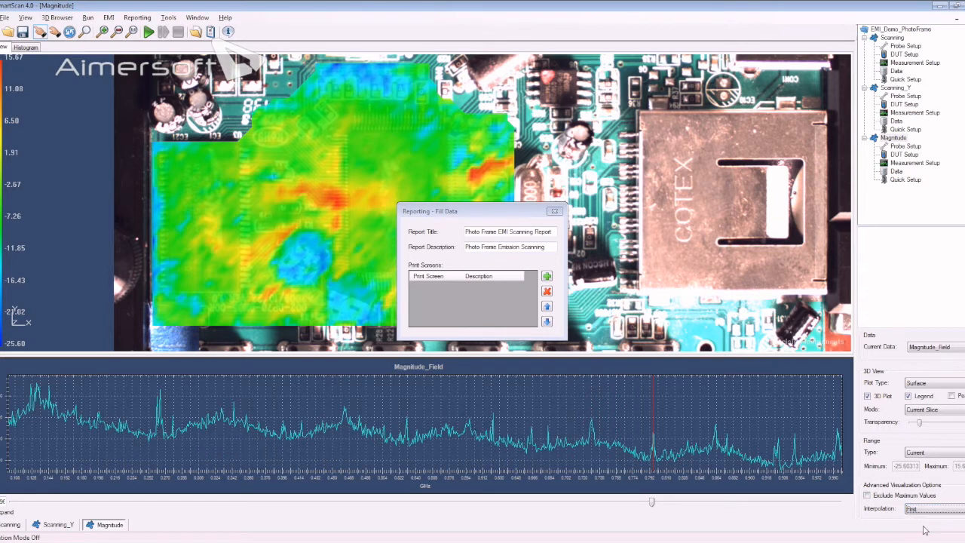
pyautogui.click(548, 278)
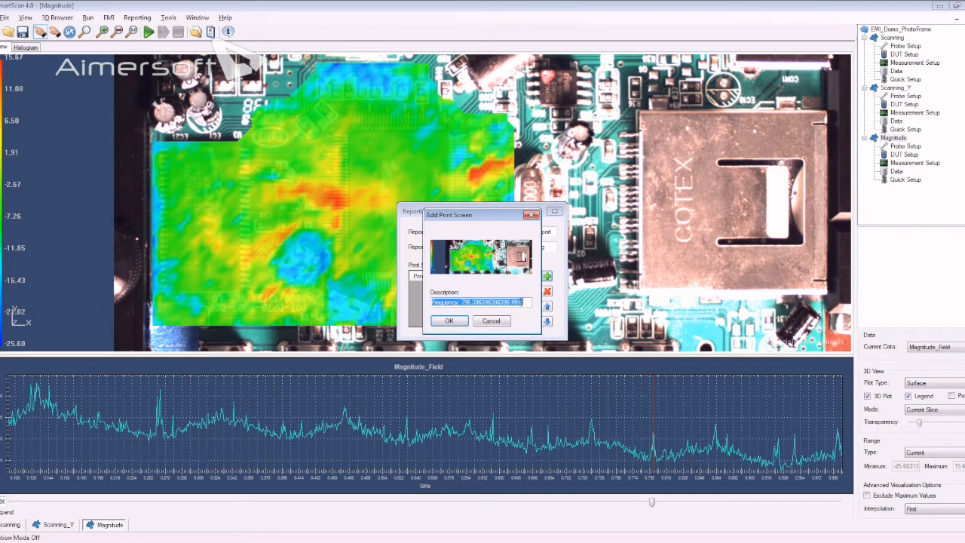
pyautogui.click(450, 322)
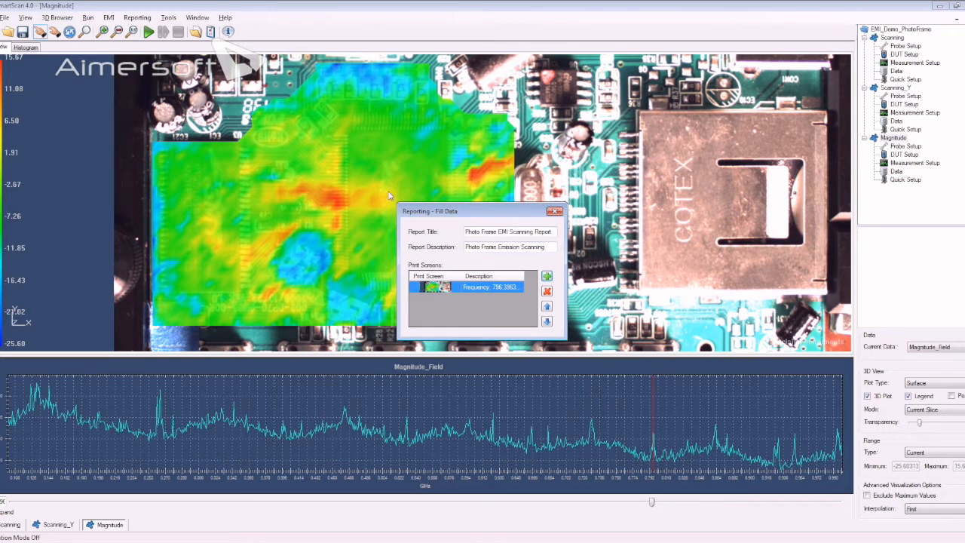
# - Set interpolation to None, show the 264.86 MHz frequency slice, and add it to the report's print screens with its default description
pyautogui.moveTo(653, 503); pyautogui.dragTo(592, 504)
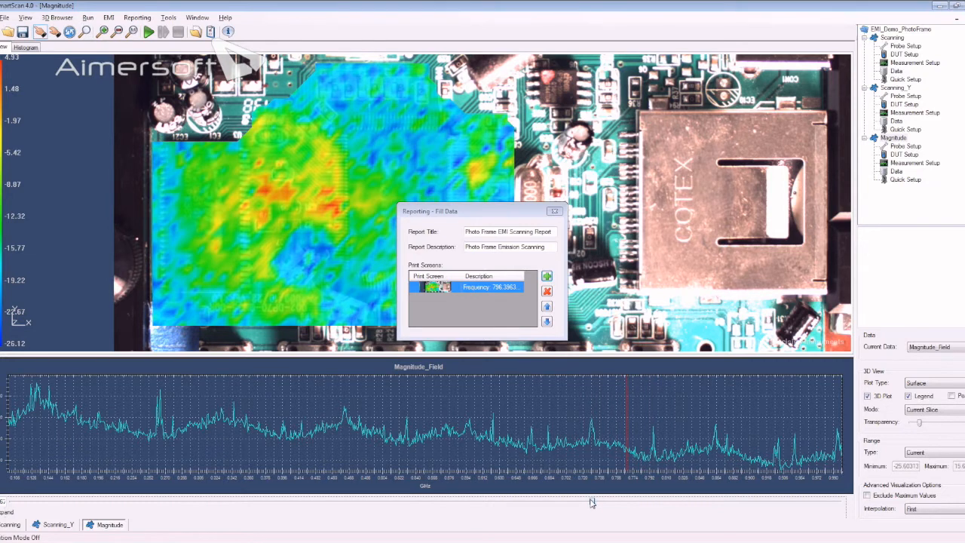
pyautogui.click(936, 509)
pyautogui.click(929, 523)
pyautogui.click(592, 502)
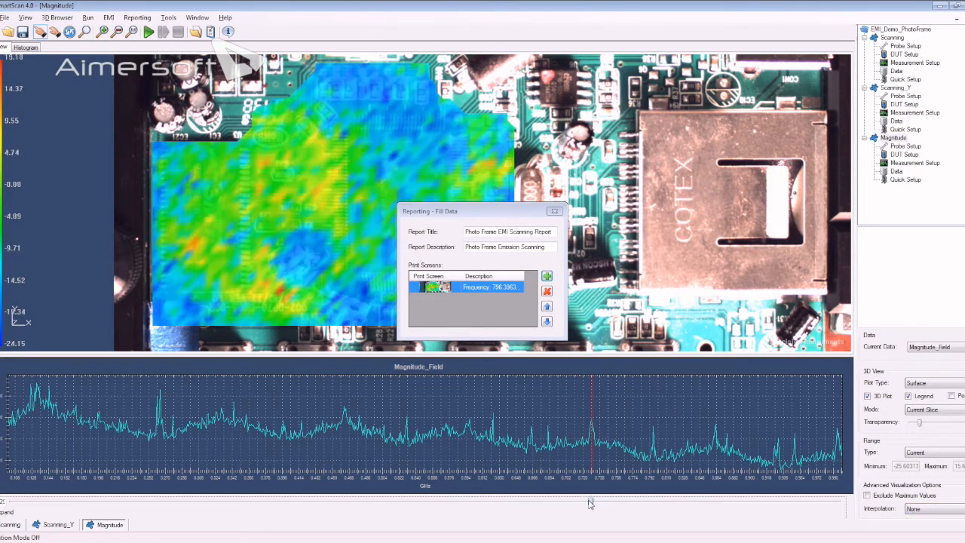
pyautogui.moveTo(591, 503); pyautogui.dragTo(162, 501)
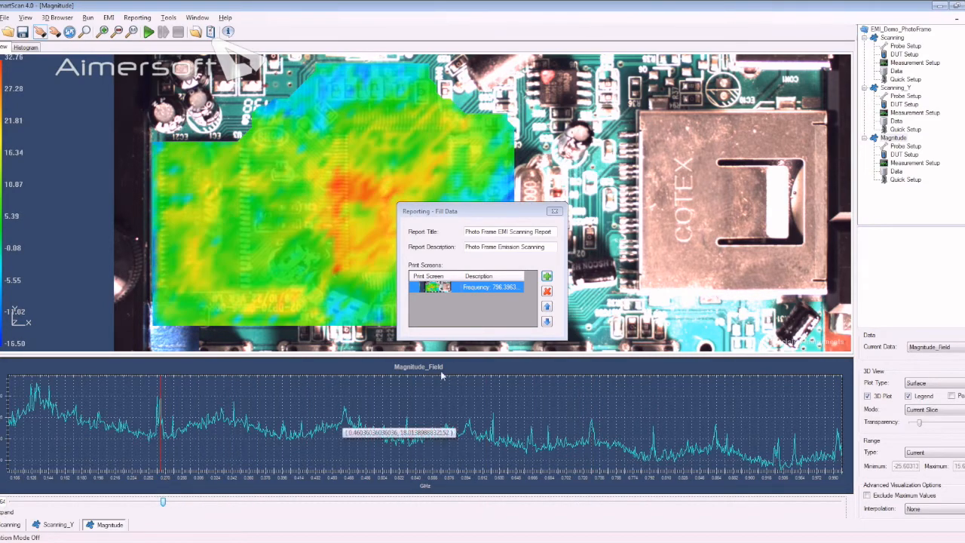
pyautogui.click(547, 275)
pyautogui.click(452, 324)
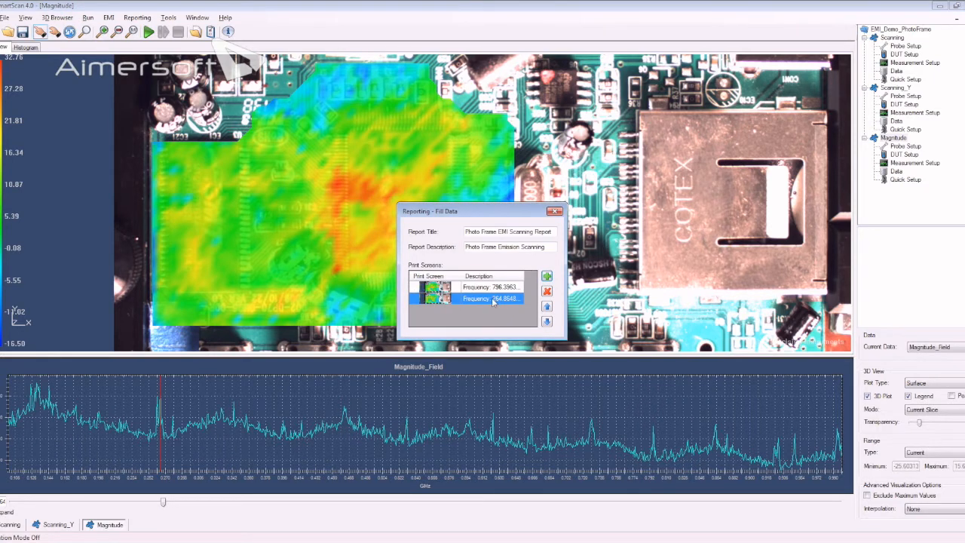
# - Move the 264.86 MHz print screen up one row in the list and back down to its original place
pyautogui.click(548, 307)
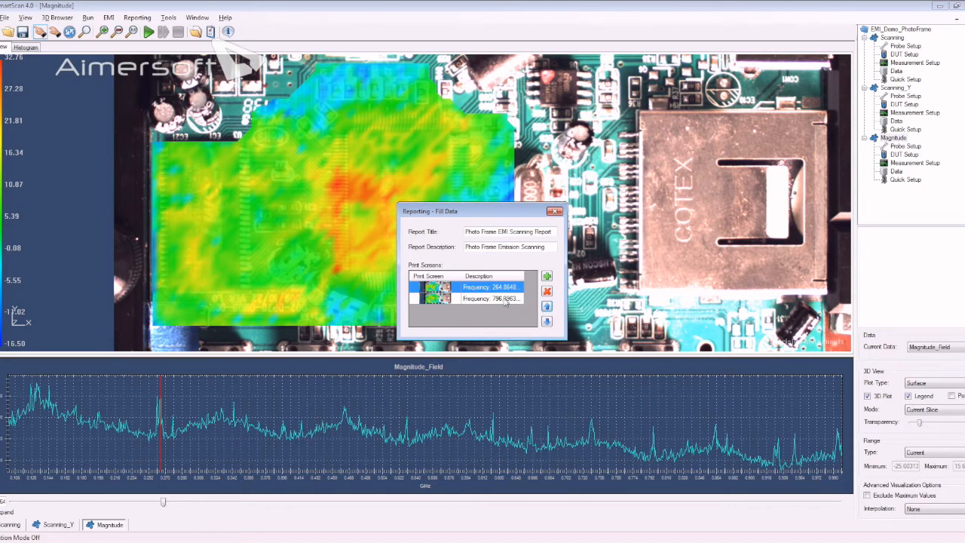
pyautogui.doubleClick(515, 299)
pyautogui.click(549, 321)
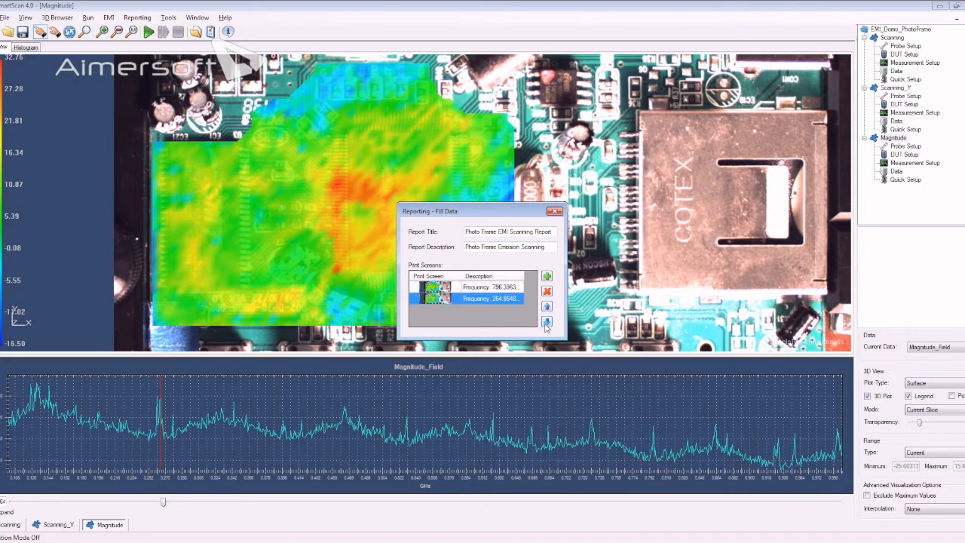
# - Show the 948.65 MHz frequency slice, add it to the report's print screens, and close the report data window
pyautogui.moveTo(162, 501); pyautogui.dragTo(42, 502)
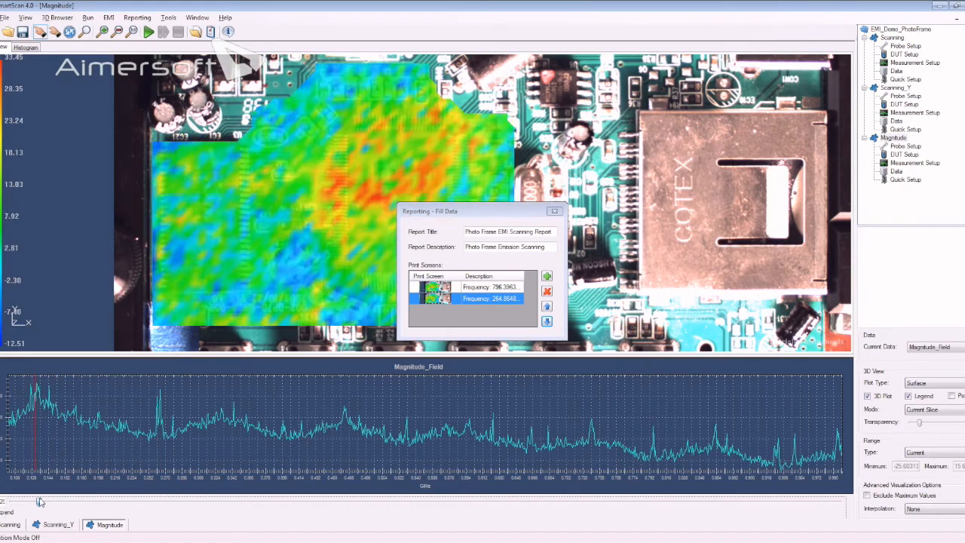
pyautogui.moveTo(42, 502)
pyautogui.mouseDown()
pyautogui.moveTo(31, 502)
pyautogui.moveTo(388, 541)
pyautogui.moveTo(437, 503)
pyautogui.moveTo(792, 503)
pyautogui.mouseUp()
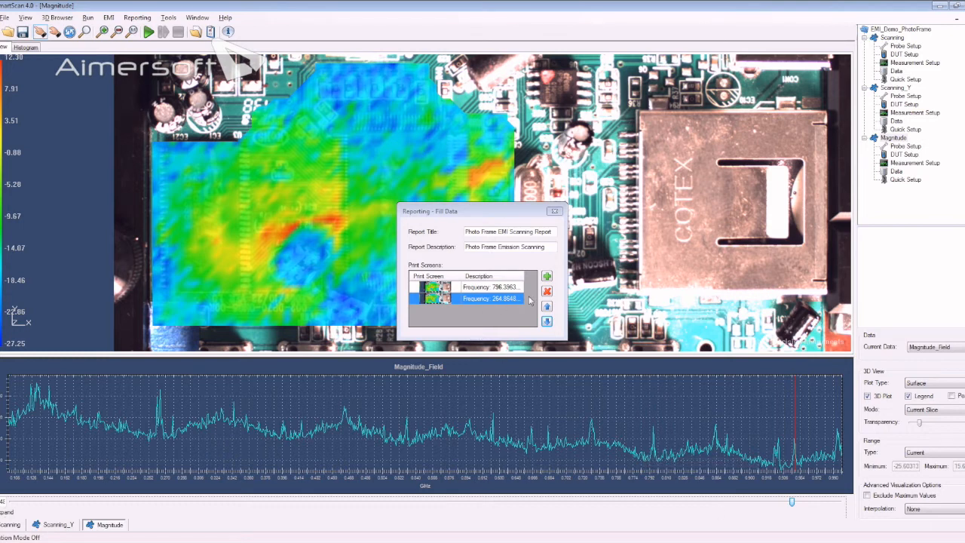
pyautogui.click(547, 276)
pyautogui.click(456, 320)
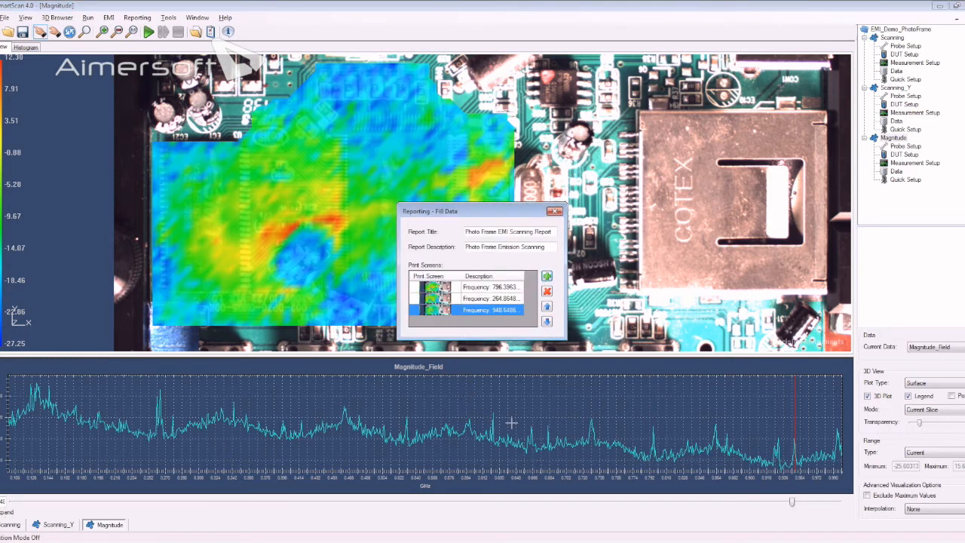
pyautogui.click(555, 212)
# - Generate the report from the template SmartScan Template2.docx
pyautogui.click(135, 18)
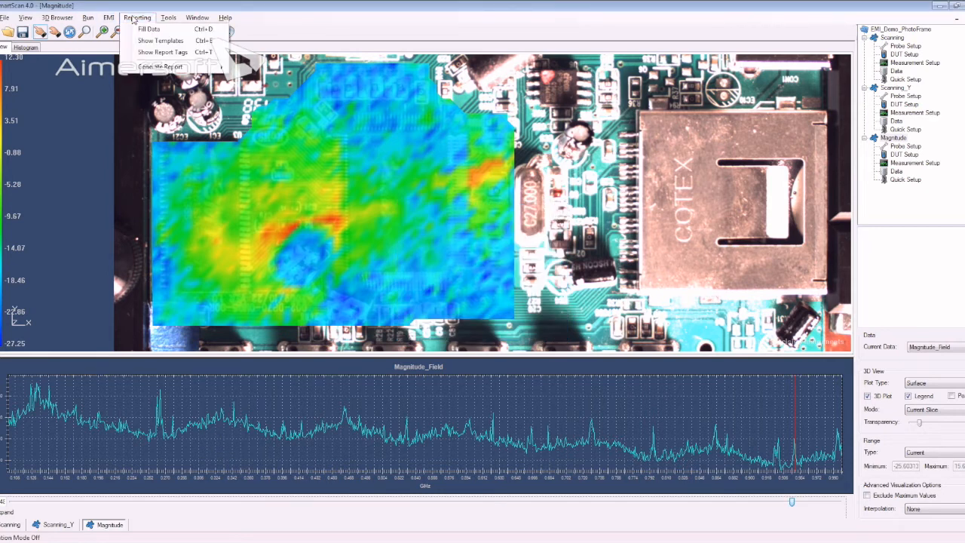
pyautogui.moveTo(154, 70)
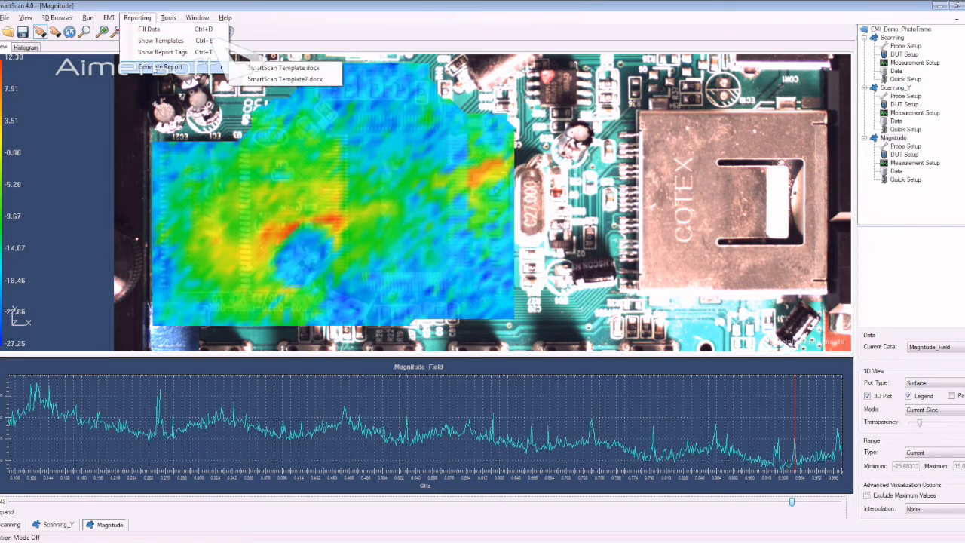
pyautogui.click(281, 80)
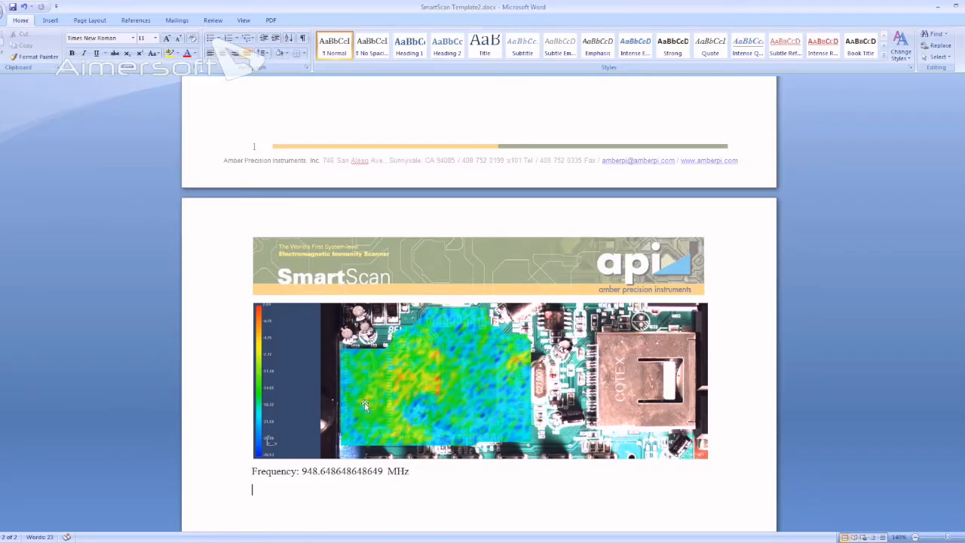
# - Examine the generated Word report's title, description, company line, and the print screens with their frequency captions across both pages
pyautogui.scroll(15, 726, 197)
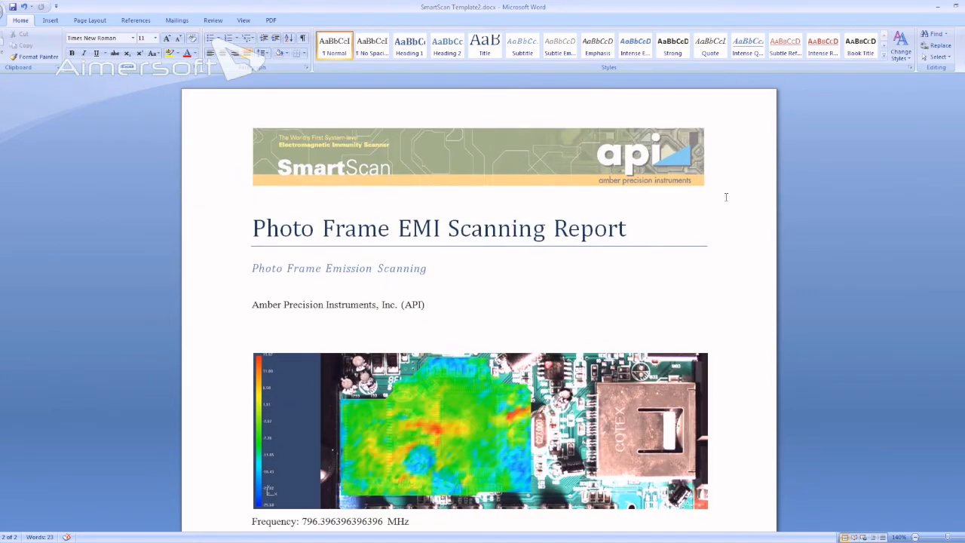
pyautogui.click(167, 232)
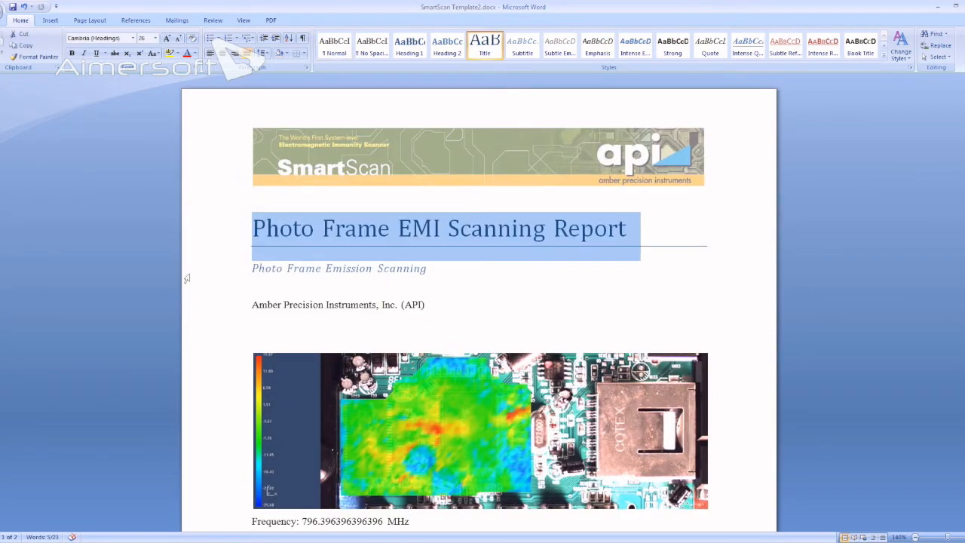
pyautogui.click(188, 276)
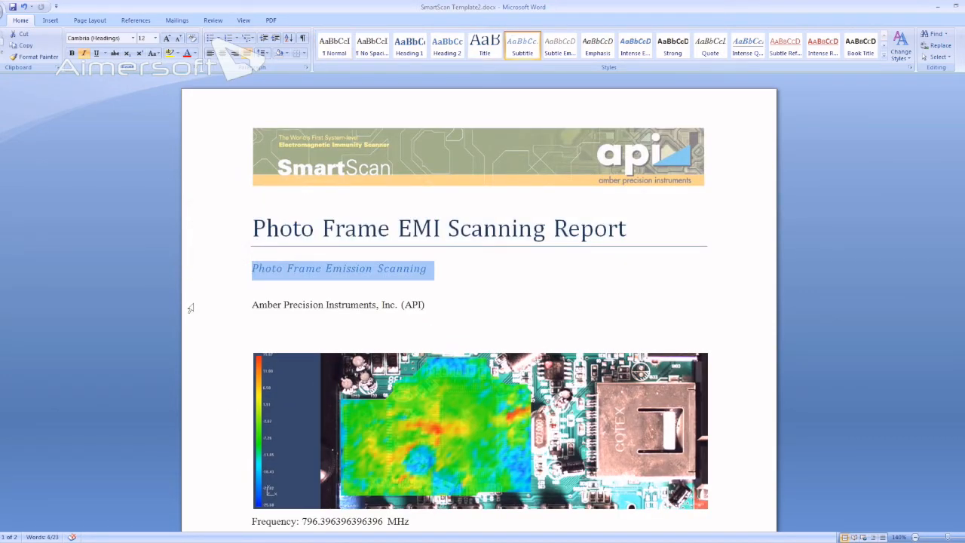
pyautogui.click(216, 314)
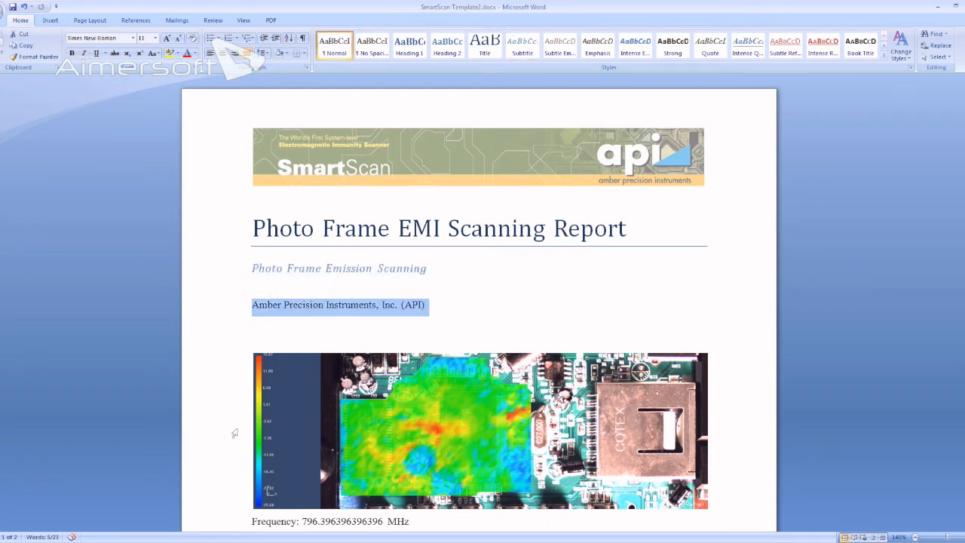
pyautogui.scroll(-5, 236, 436)
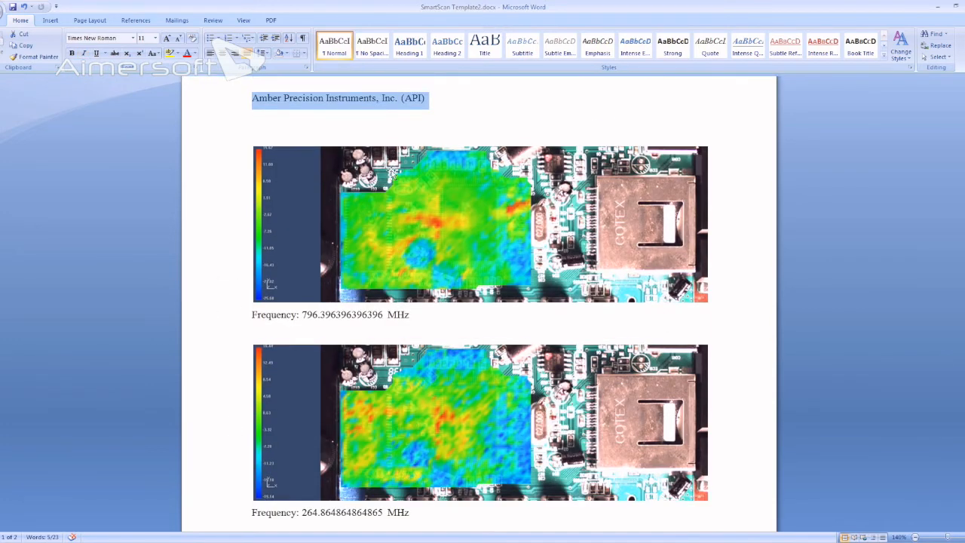
pyautogui.click(421, 317)
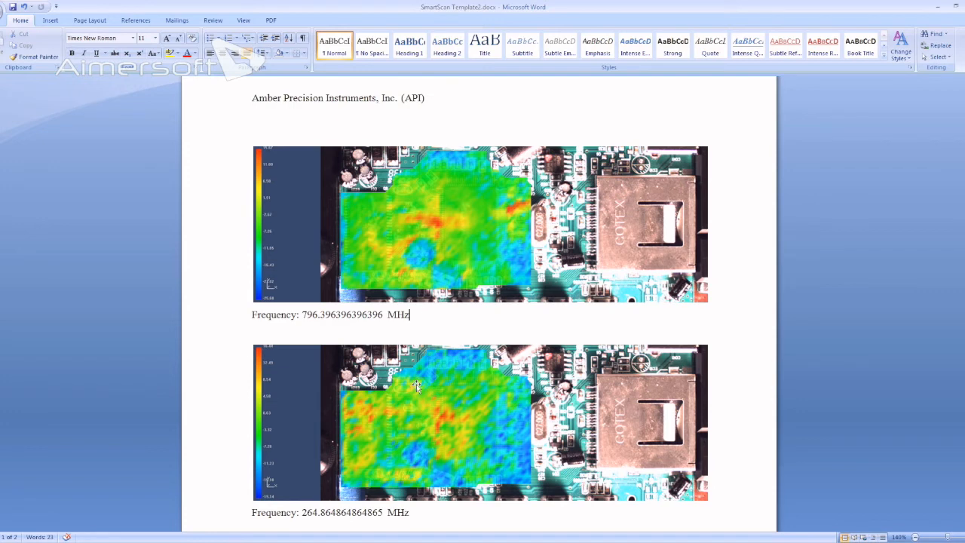
pyautogui.scroll(-2, 417, 386)
pyautogui.scroll(-15, 392, 451)
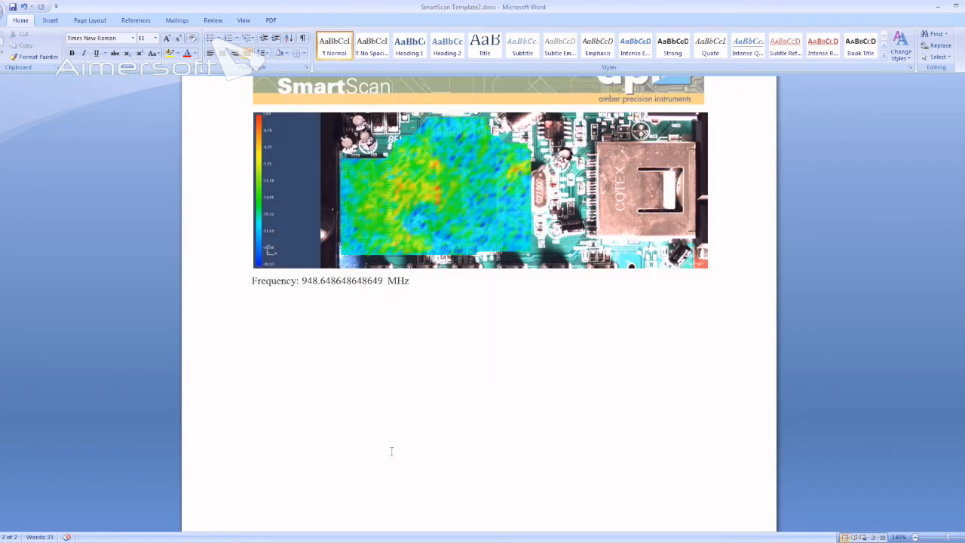
pyautogui.scroll(3, 391, 451)
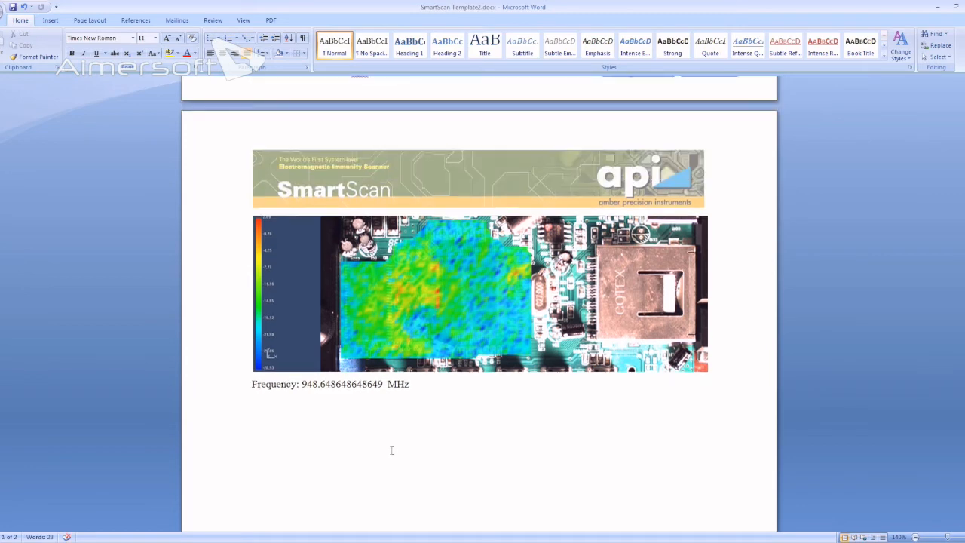
pyautogui.scroll(16, 391, 450)
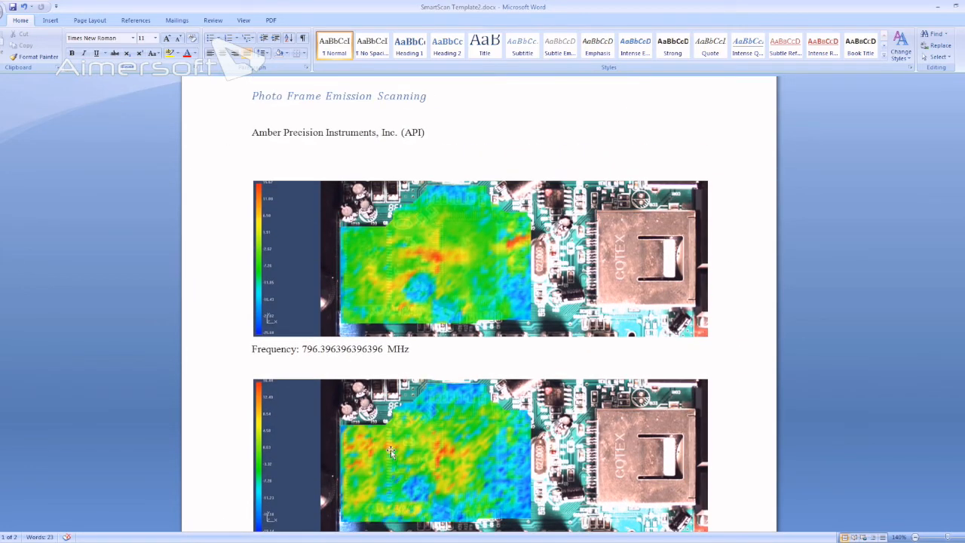
pyautogui.scroll(2, 390, 449)
# - Save the generated report document
pyautogui.click(13, 6)
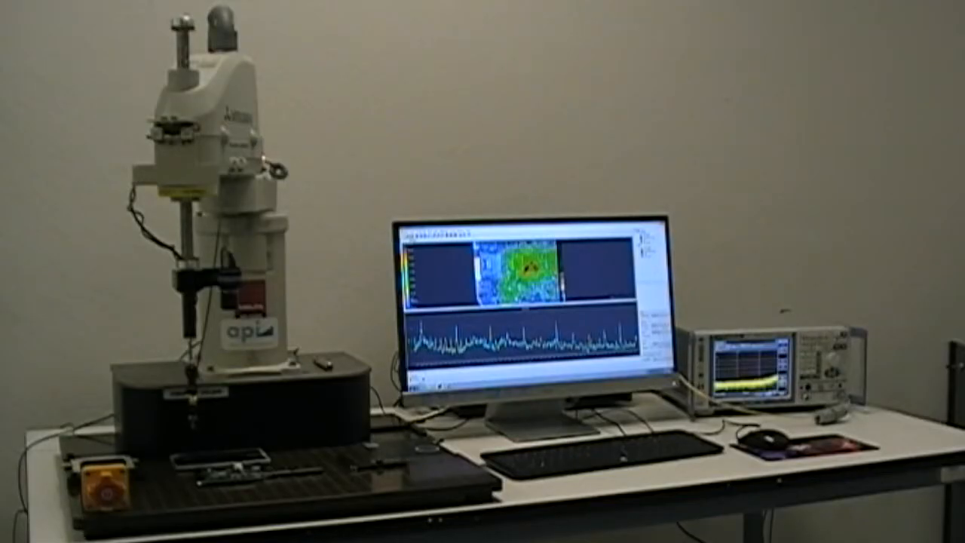